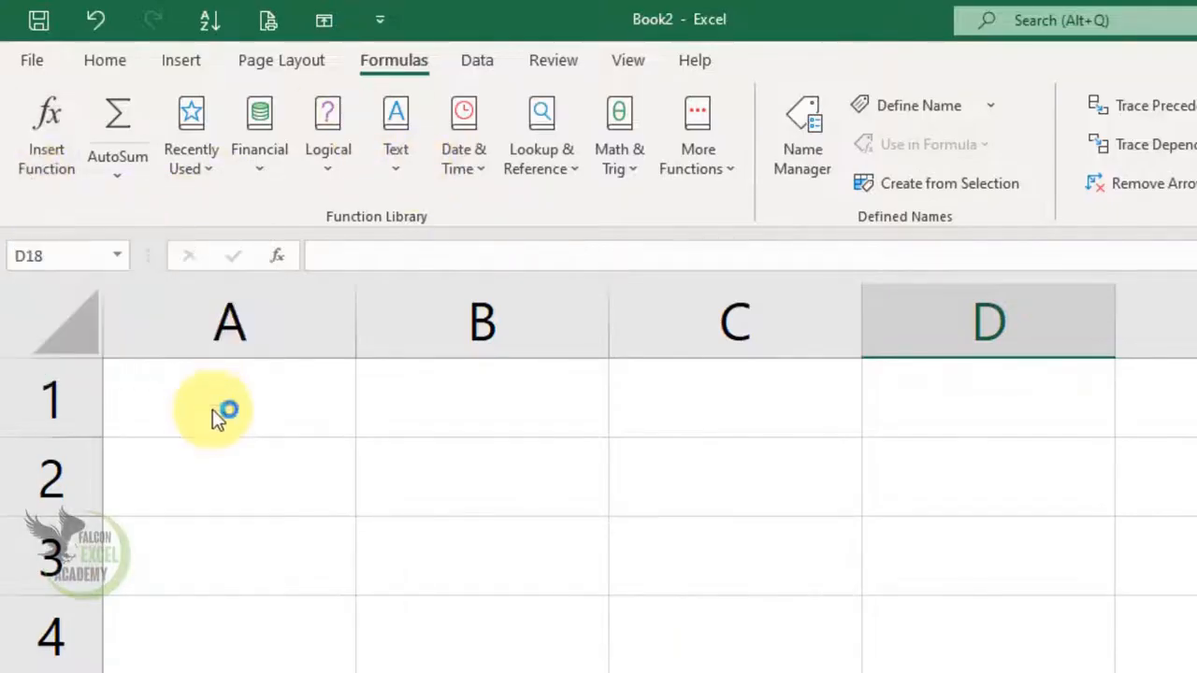
# Step: Enter the values 500, 200, 300, 5400, 2500 and 200 down column A in cells A1 to A6
pyautogui.click(245, 416)
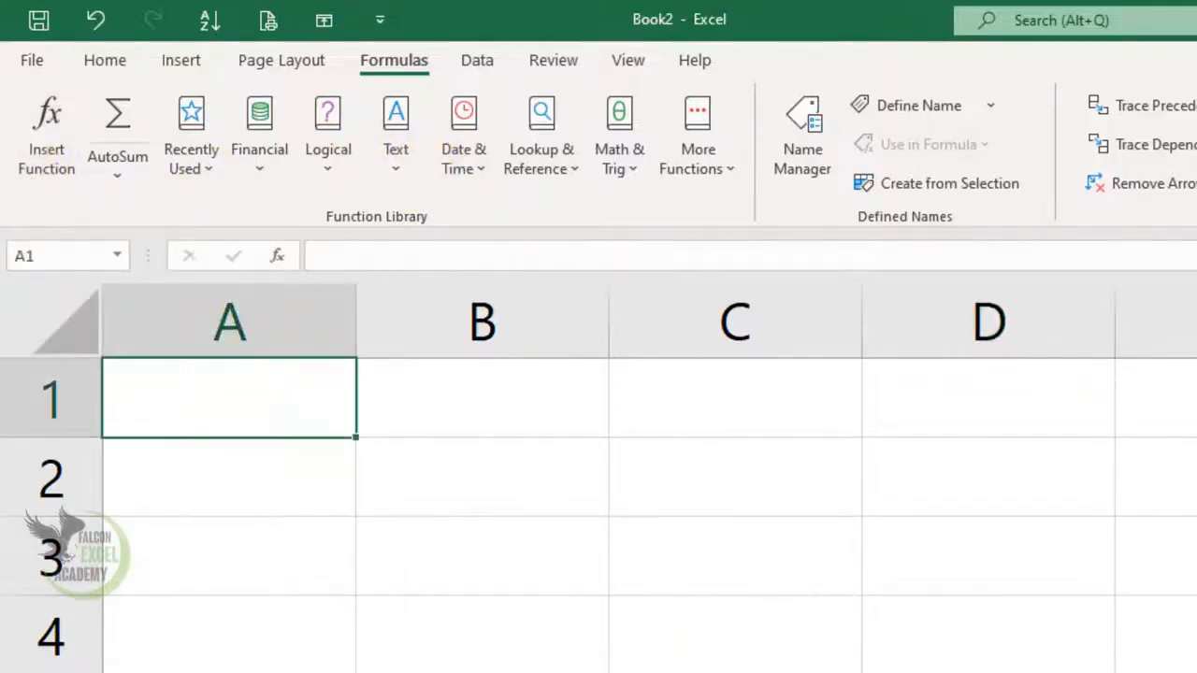
pyautogui.write('50')
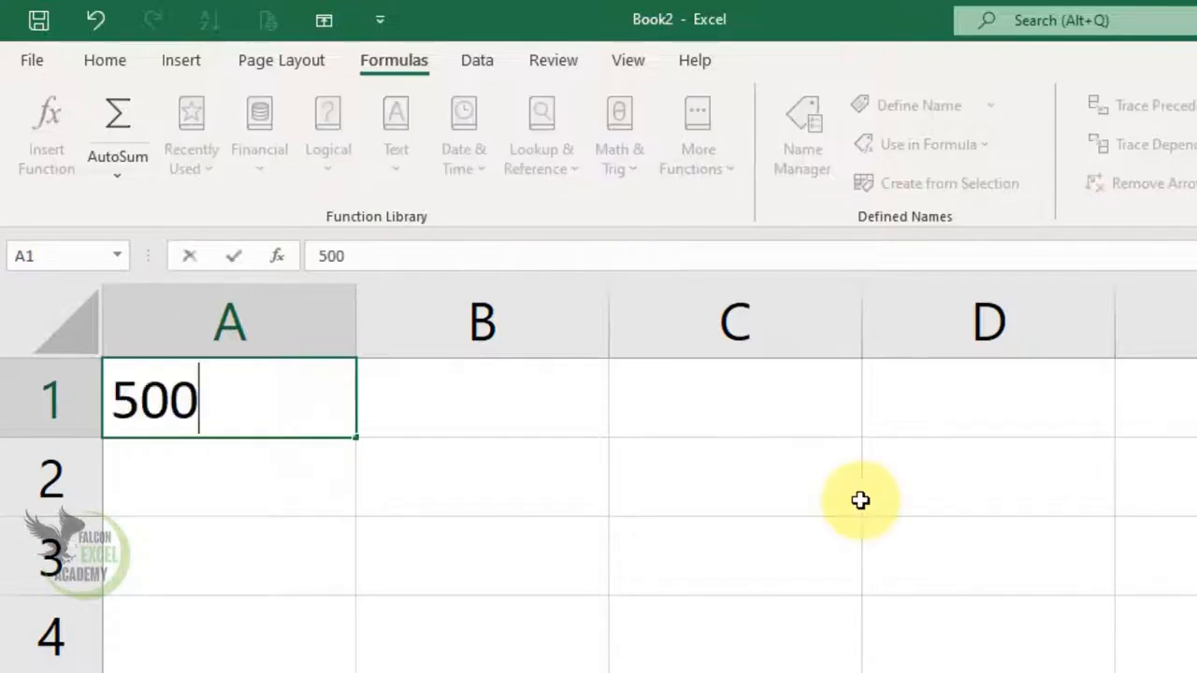
pyautogui.write('0')
pyautogui.press('Return')
pyautogui.write('200')
pyautogui.press('Return')
pyautogui.write('3')
pyautogui.write('00')
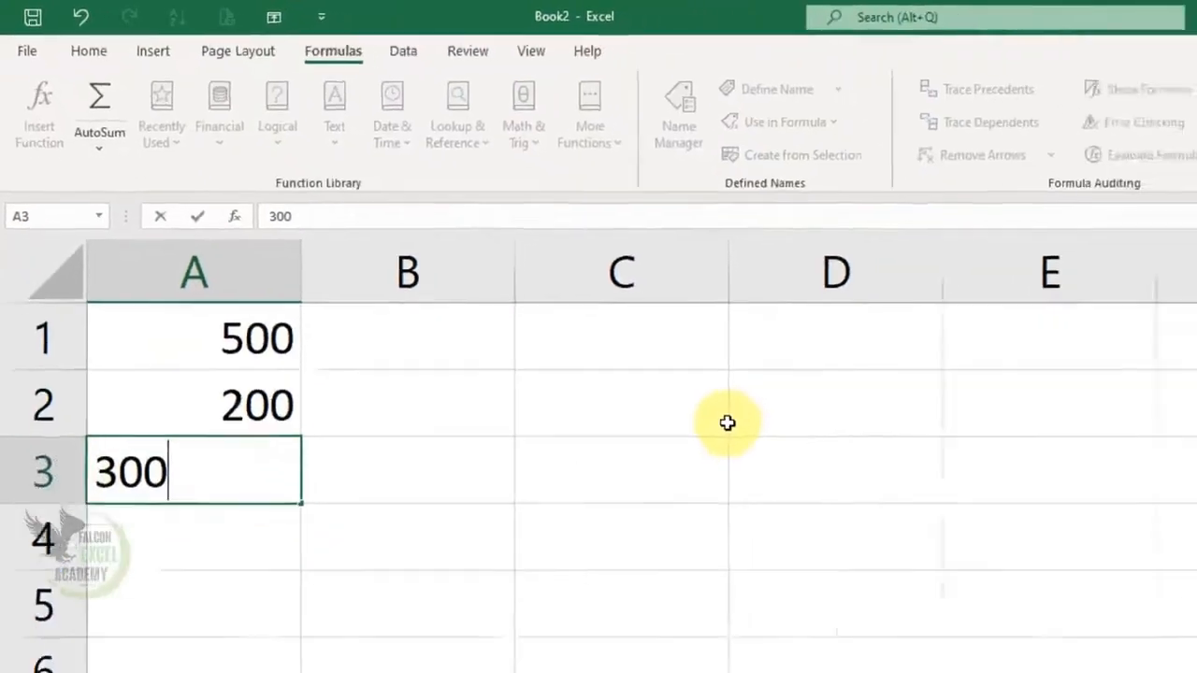
pyautogui.press('Return')
pyautogui.write('5400')
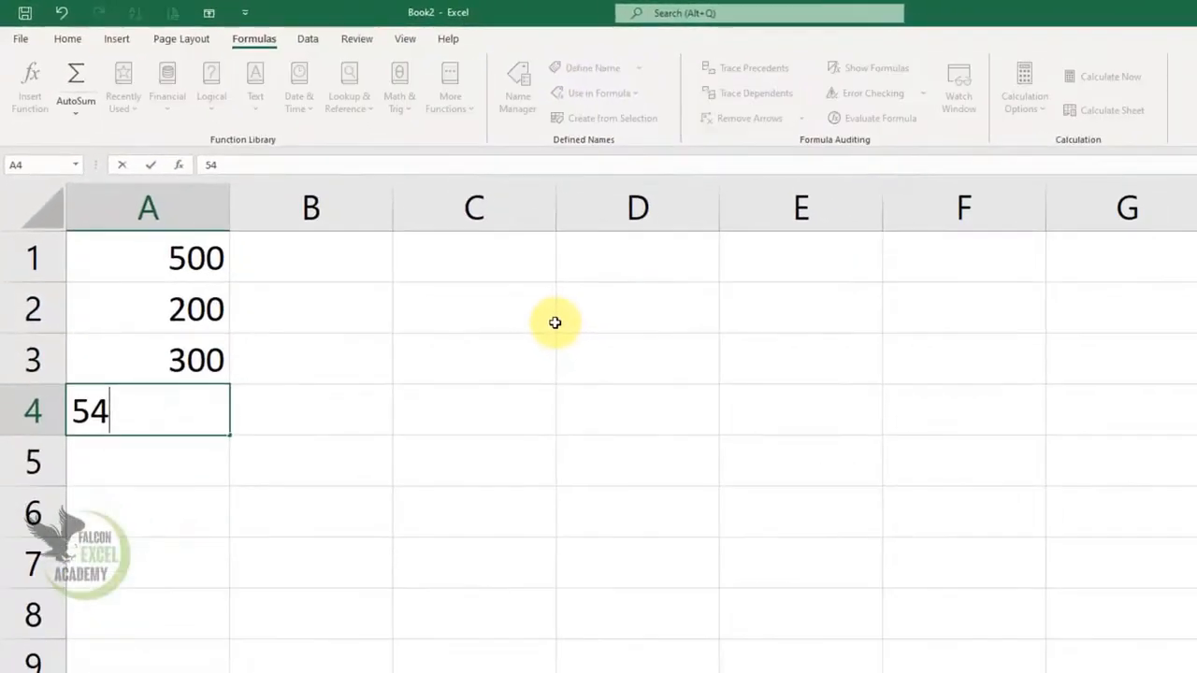
pyautogui.press('Return')
pyautogui.write('2500')
pyautogui.hotkey('ctrl', 'Return')
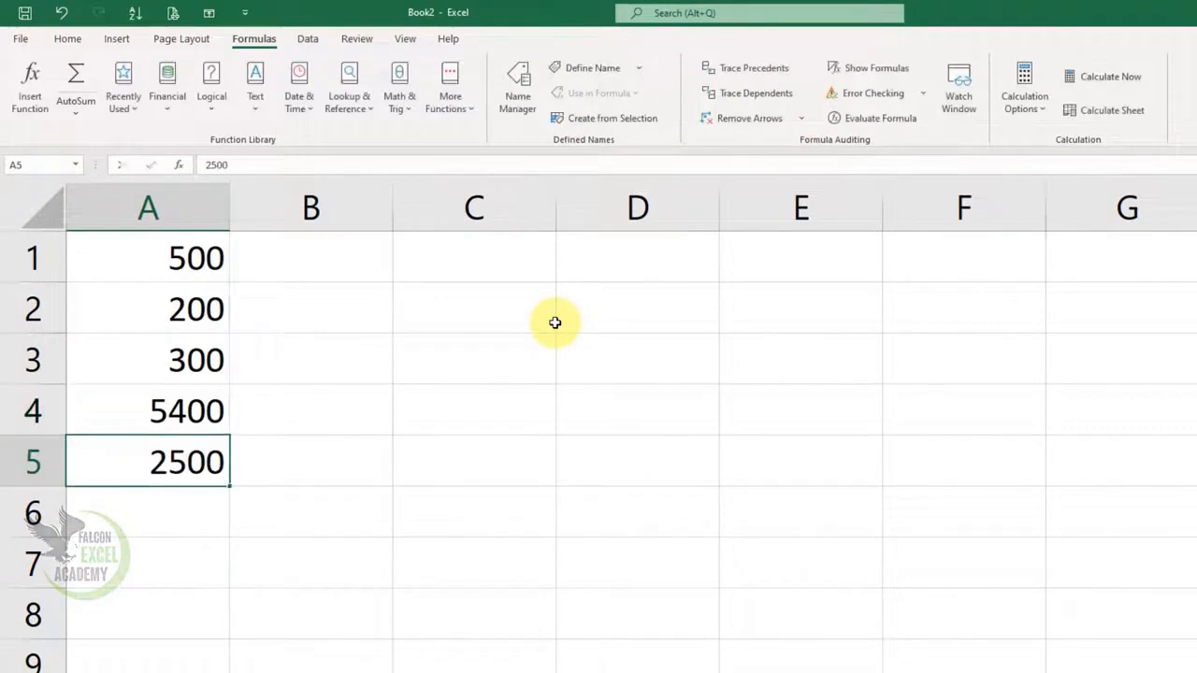
pyautogui.press('Return')
pyautogui.write('200')
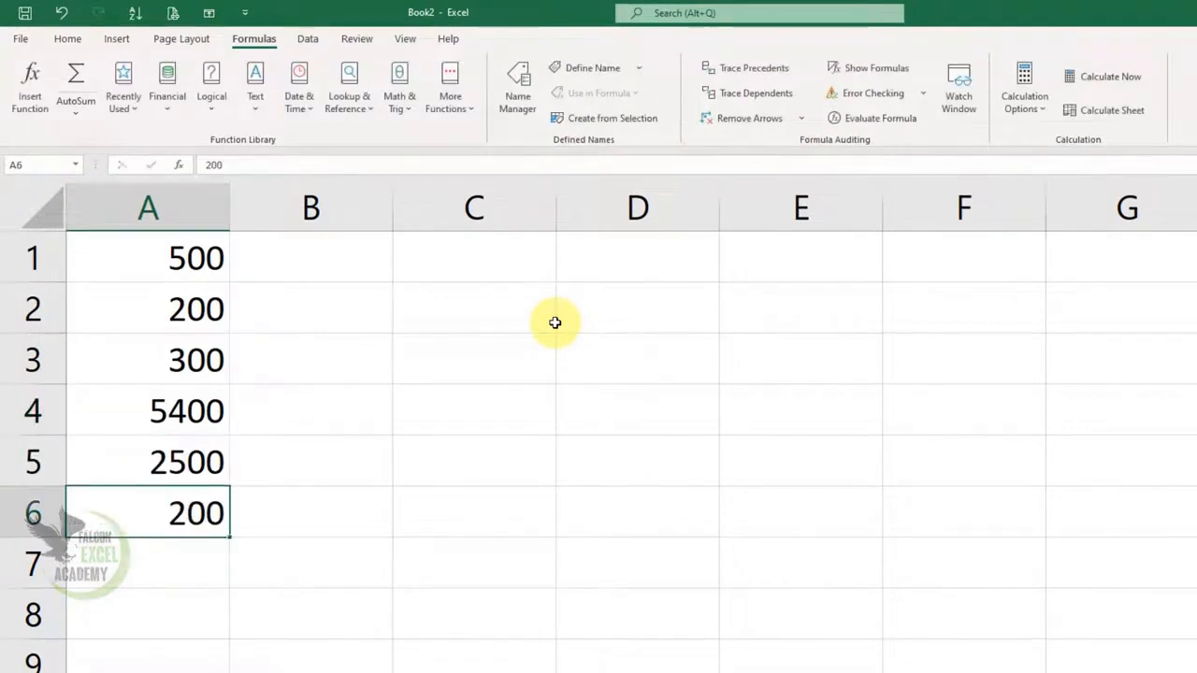
pyautogui.press('Return')
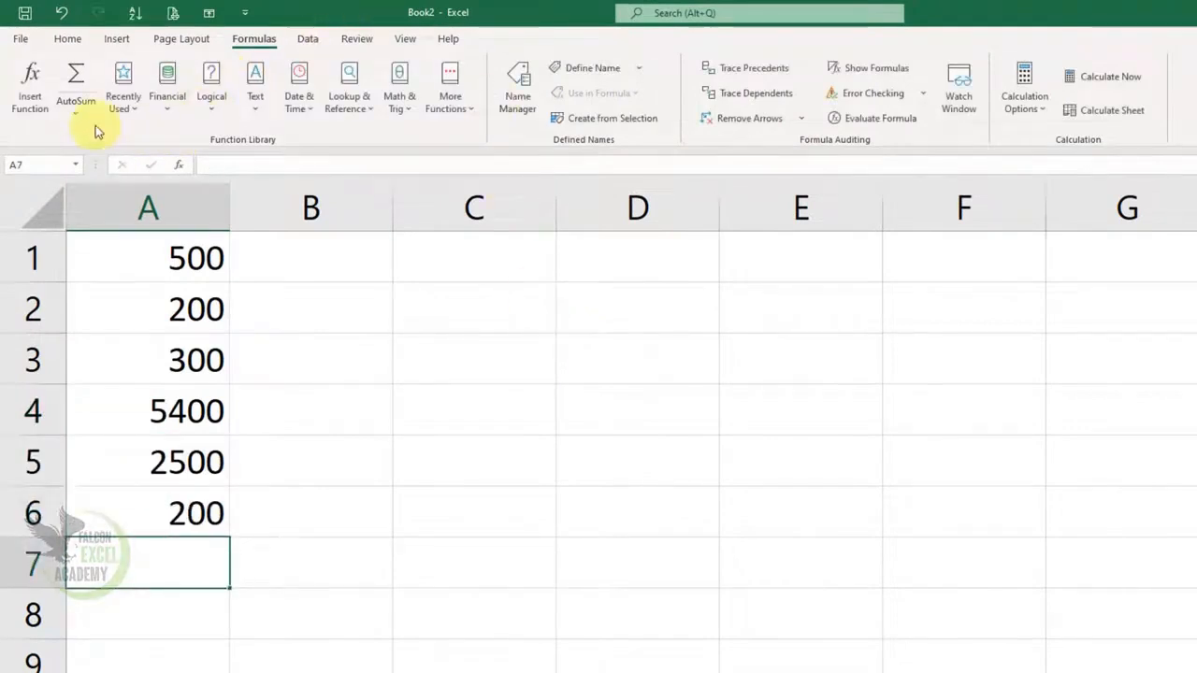
# Step: Insert the SUM function from the Most Recently Used category in A7 for A1:A6, and clear the result
pyautogui.click(30, 84)
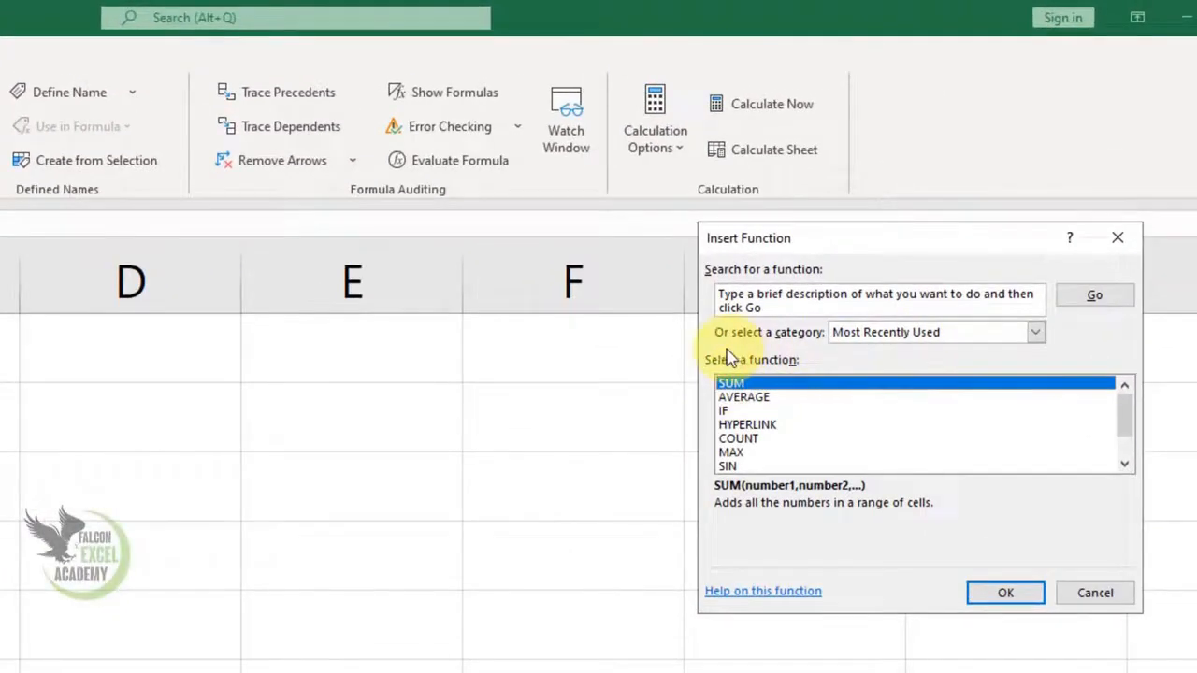
pyautogui.click(994, 333)
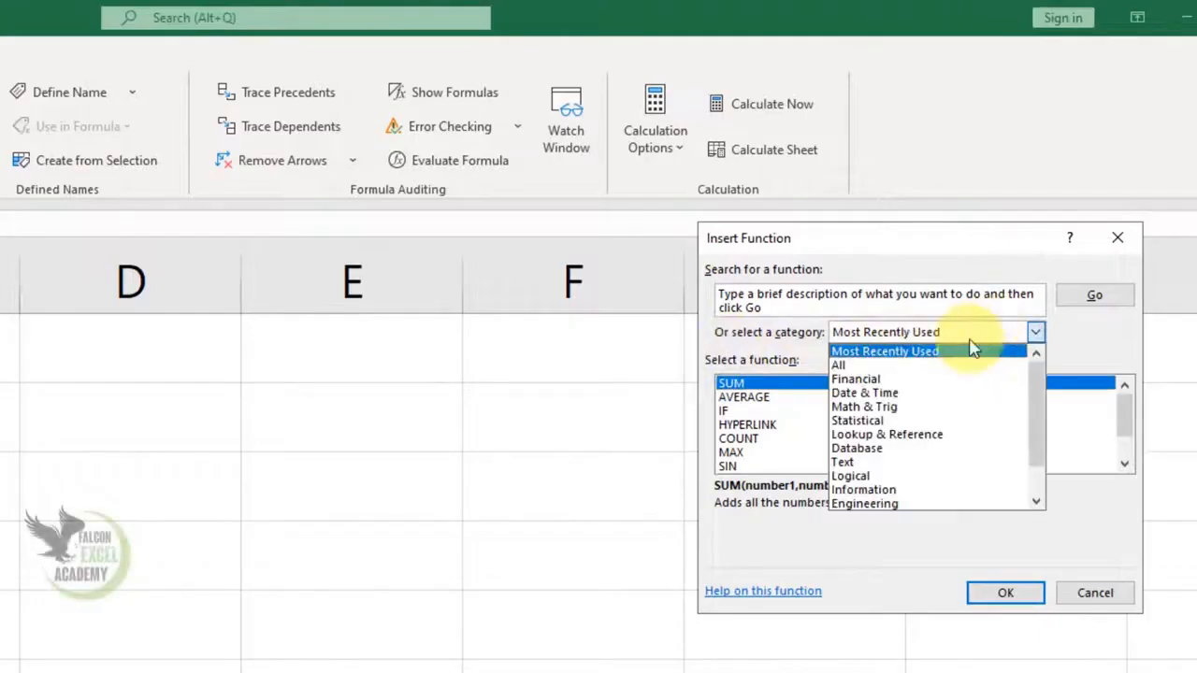
pyautogui.click(900, 354)
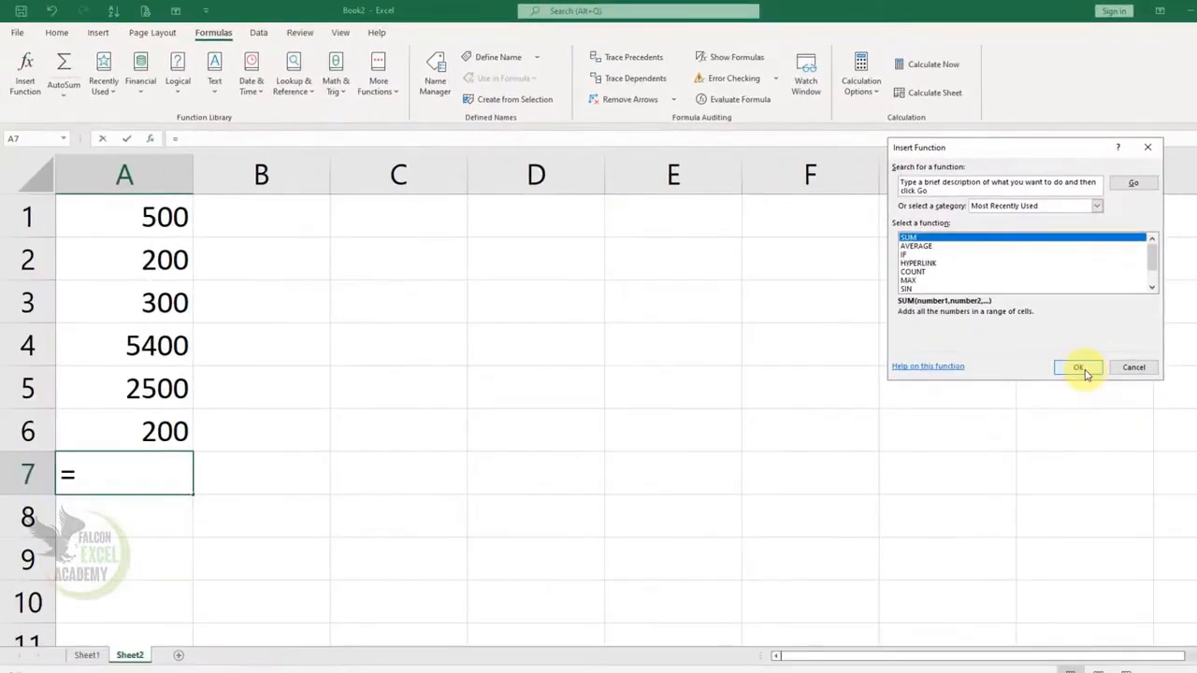
pyautogui.click(1080, 368)
pyautogui.click(1116, 356)
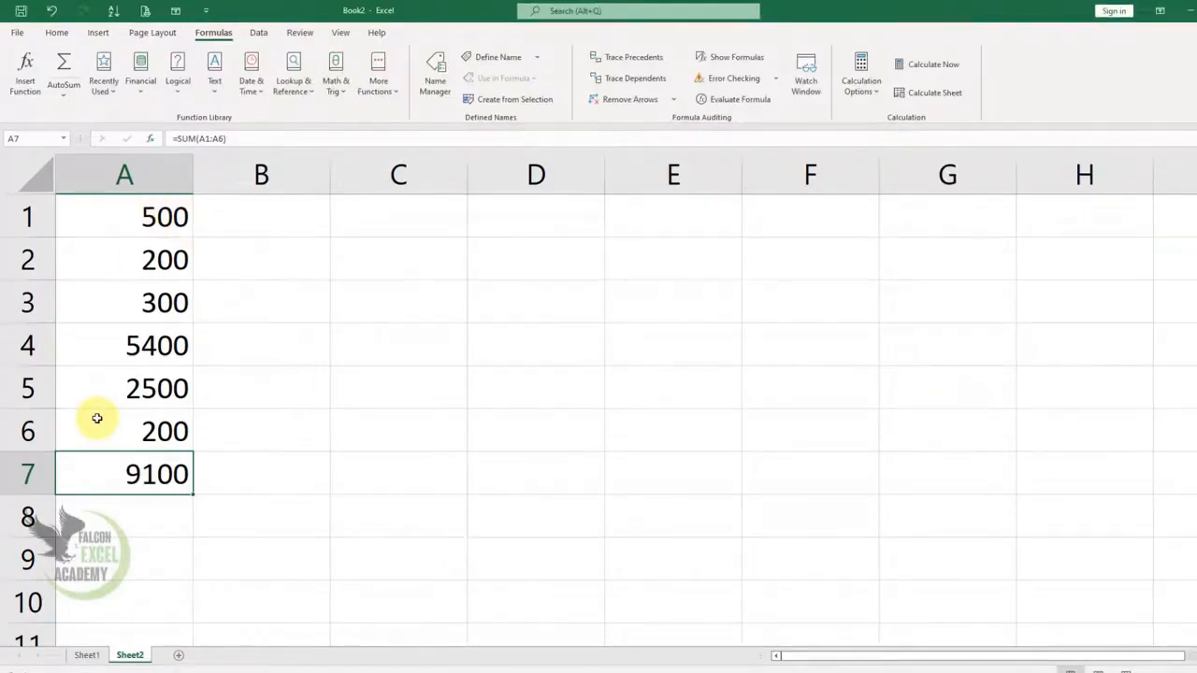
pyautogui.press('Delete')
# Step: Enter 500, 4500, 500, 400, 500, 400, 500 and 400 down column B in cells B1 to B8
pyautogui.click(269, 229)
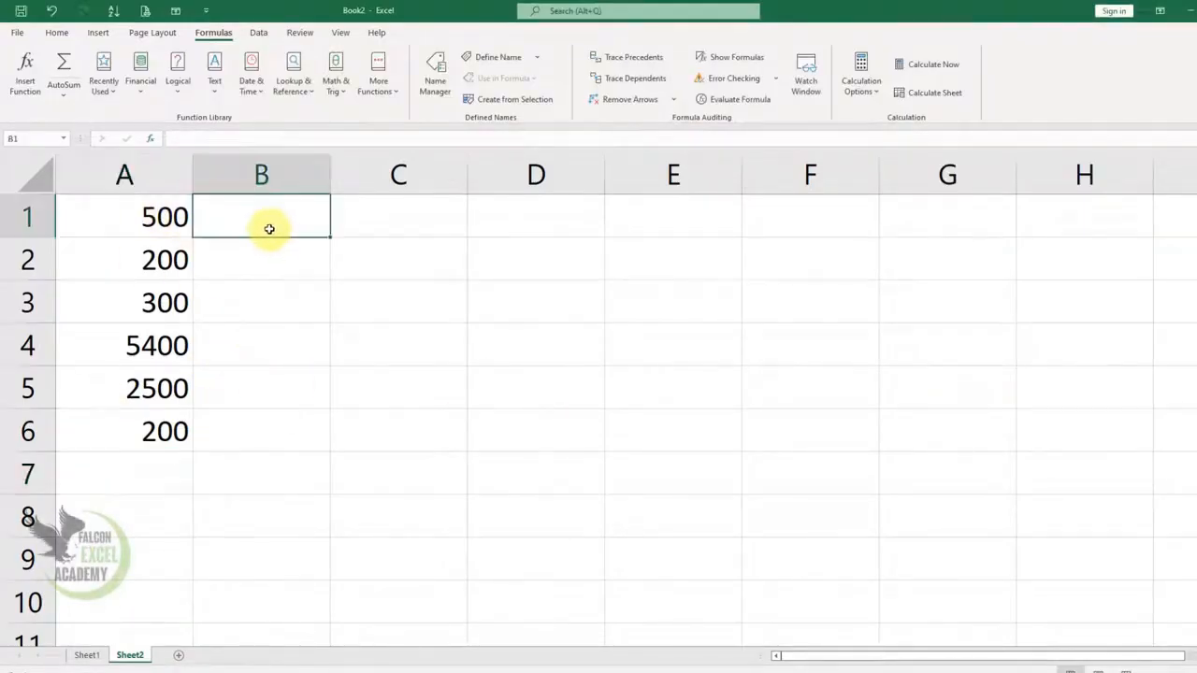
pyautogui.write('500')
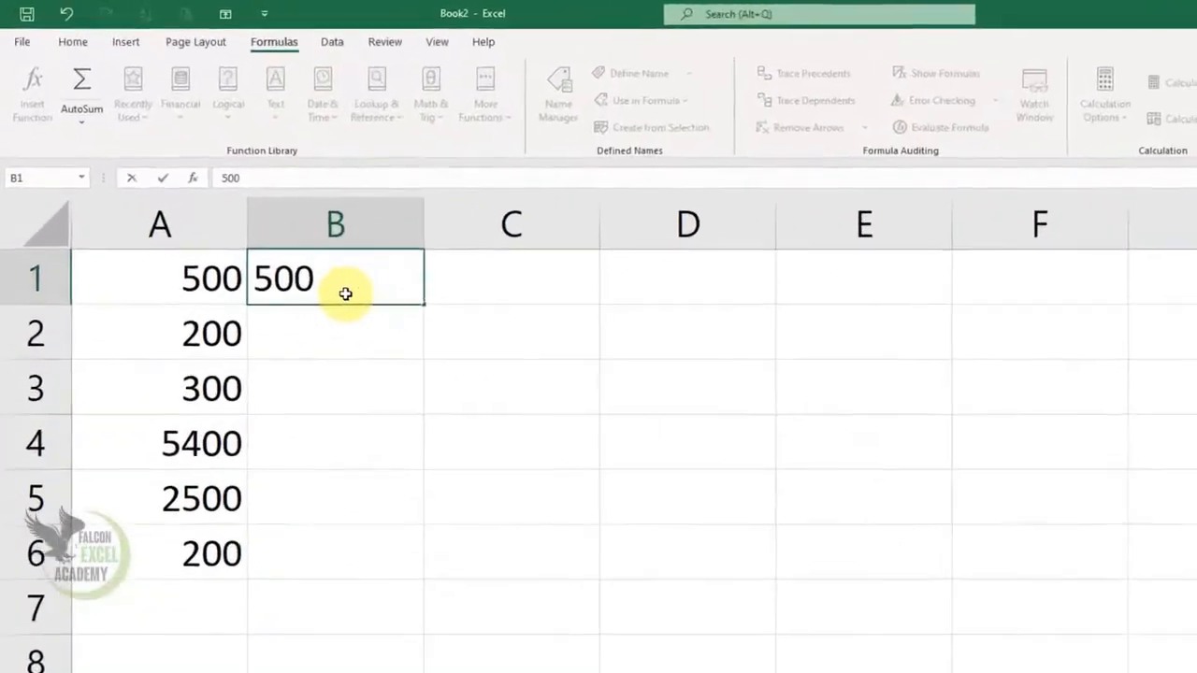
pyautogui.press('Return')
pyautogui.write('4500')
pyautogui.press('Return')
pyautogui.write('500')
pyautogui.press('Return')
pyautogui.write('400')
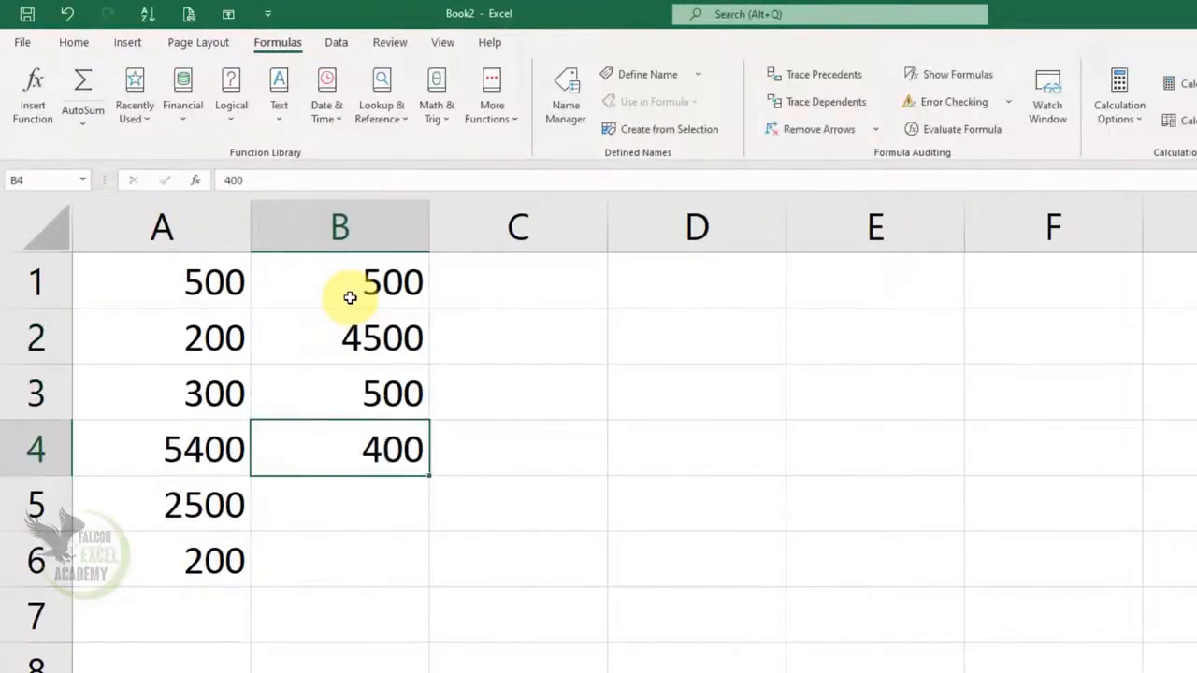
pyautogui.press('Return')
pyautogui.write('500')
pyautogui.press('Return')
pyautogui.write('400')
pyautogui.press('Return')
pyautogui.write('500')
pyautogui.press('Return')
pyautogui.write('400')
pyautogui.press('Return')
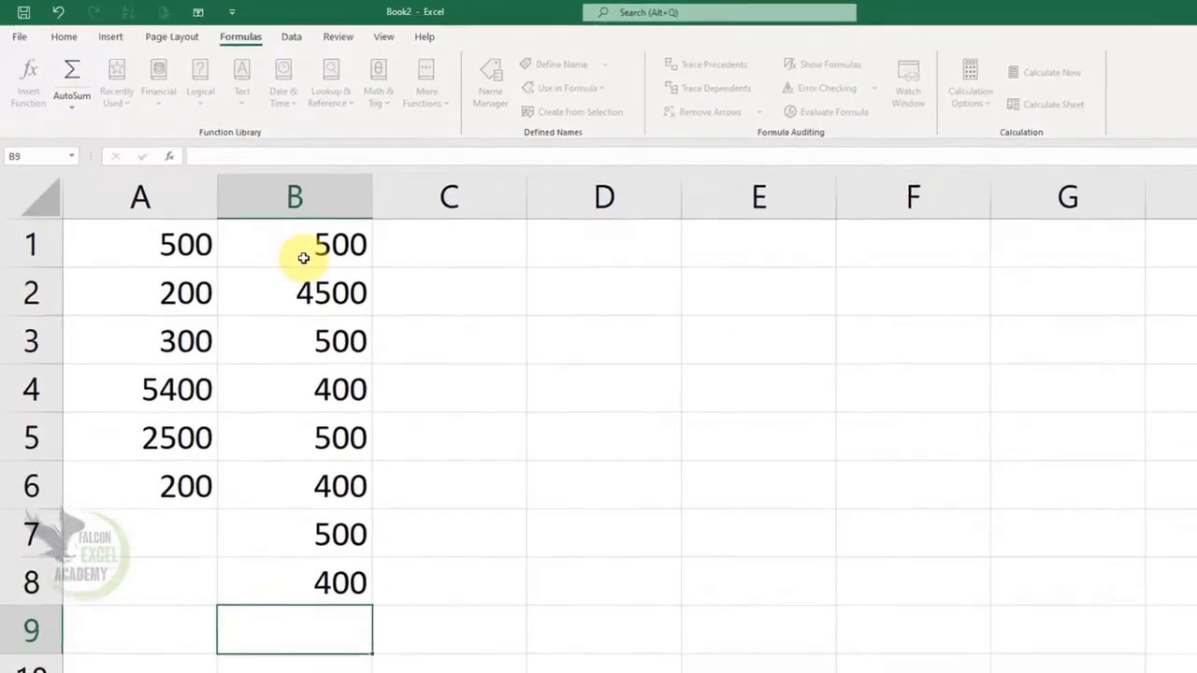
# Step: Enter 500, 500, 400, 50, 4000, 5000, 4000 and 5000 down column C in cells C1 to C8
pyautogui.press('Up')
pyautogui.press('Right')
pyautogui.press('Up')
pyautogui.press('Up')
pyautogui.press('Up')
pyautogui.press('Up')
pyautogui.press('Up')
pyautogui.press('Up')
pyautogui.press('Up')
pyautogui.write('500')
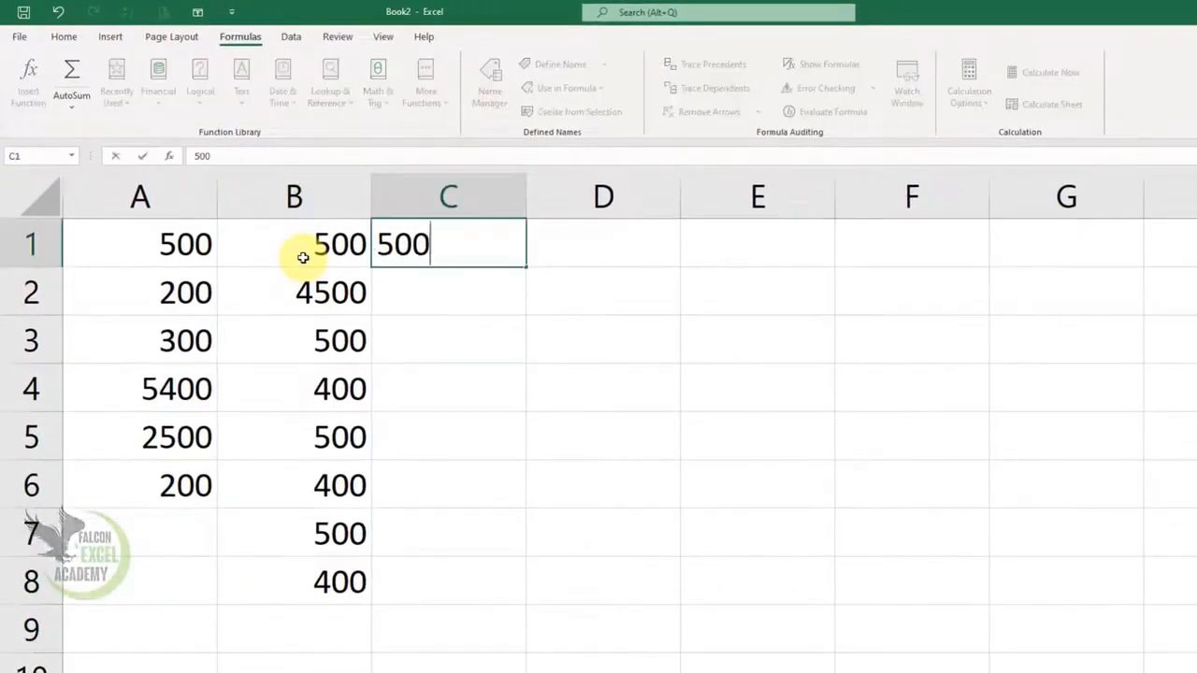
pyautogui.press('Return')
pyautogui.write('500')
pyautogui.press('Return')
pyautogui.write('400')
pyautogui.press('Return')
pyautogui.write('50')
pyautogui.press('Return')
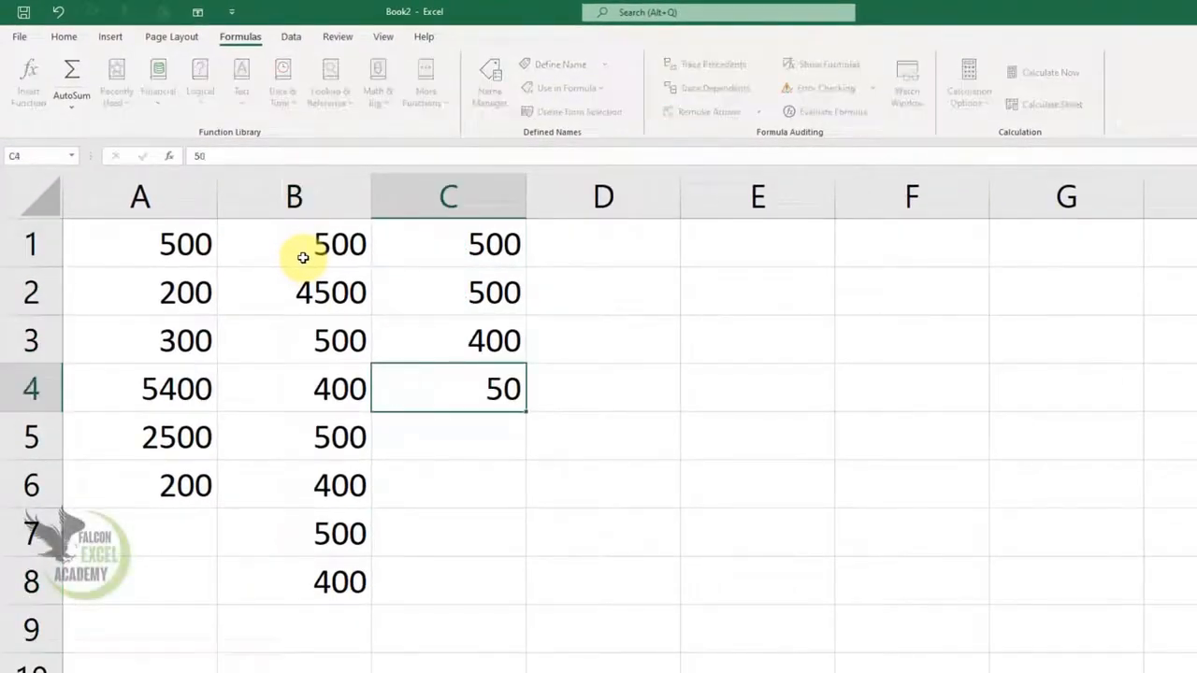
pyautogui.write('4000')
pyautogui.press('Return')
pyautogui.write('5000')
pyautogui.press('Return')
pyautogui.write('4000')
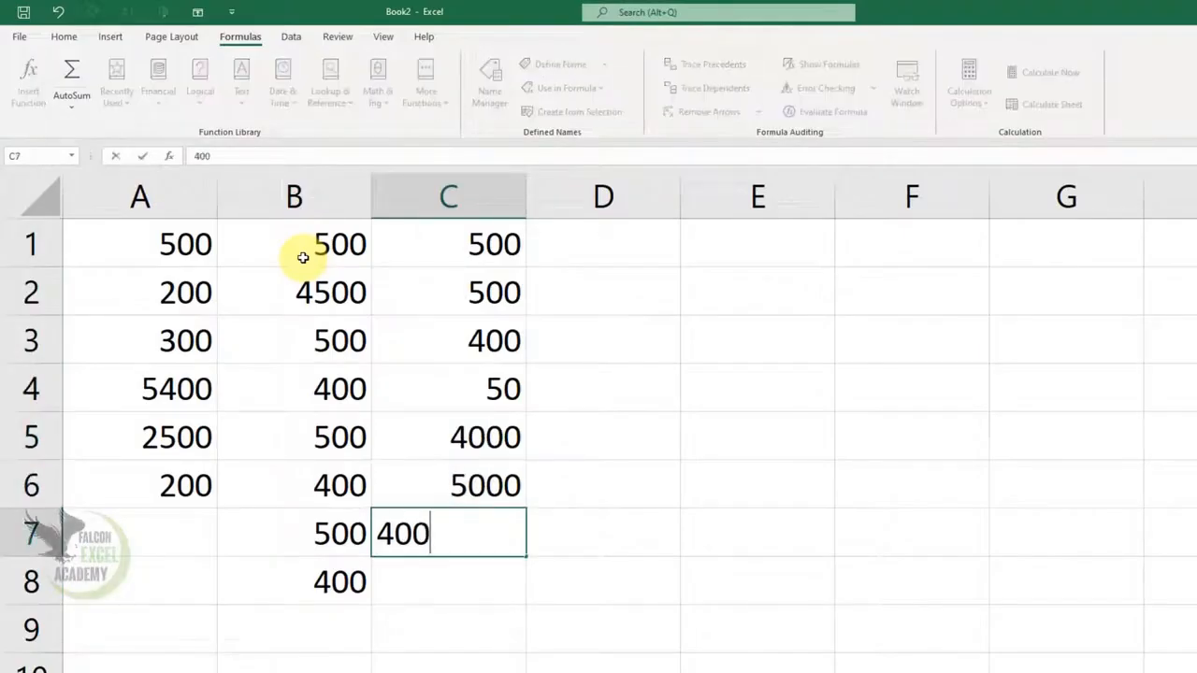
pyautogui.press('Return')
pyautogui.write('5000')
pyautogui.press('Return')
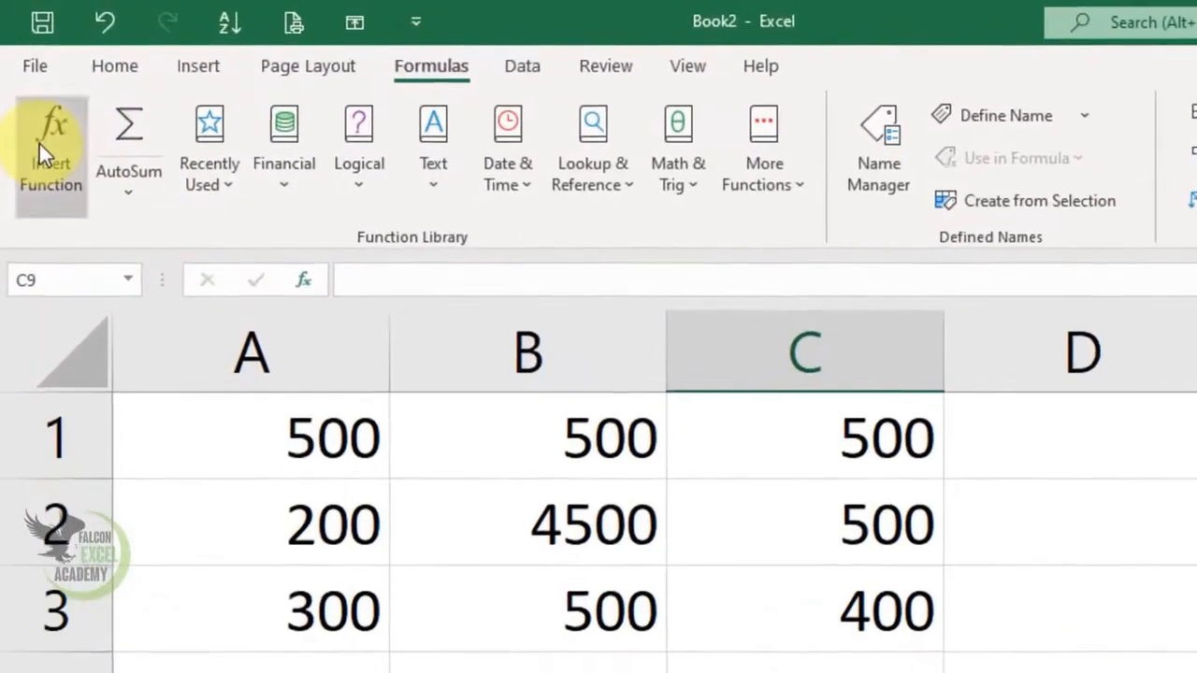
# Step: Insert a SUM function in C9 and replace its first argument with the range A1:A6
pyautogui.click(21, 81)
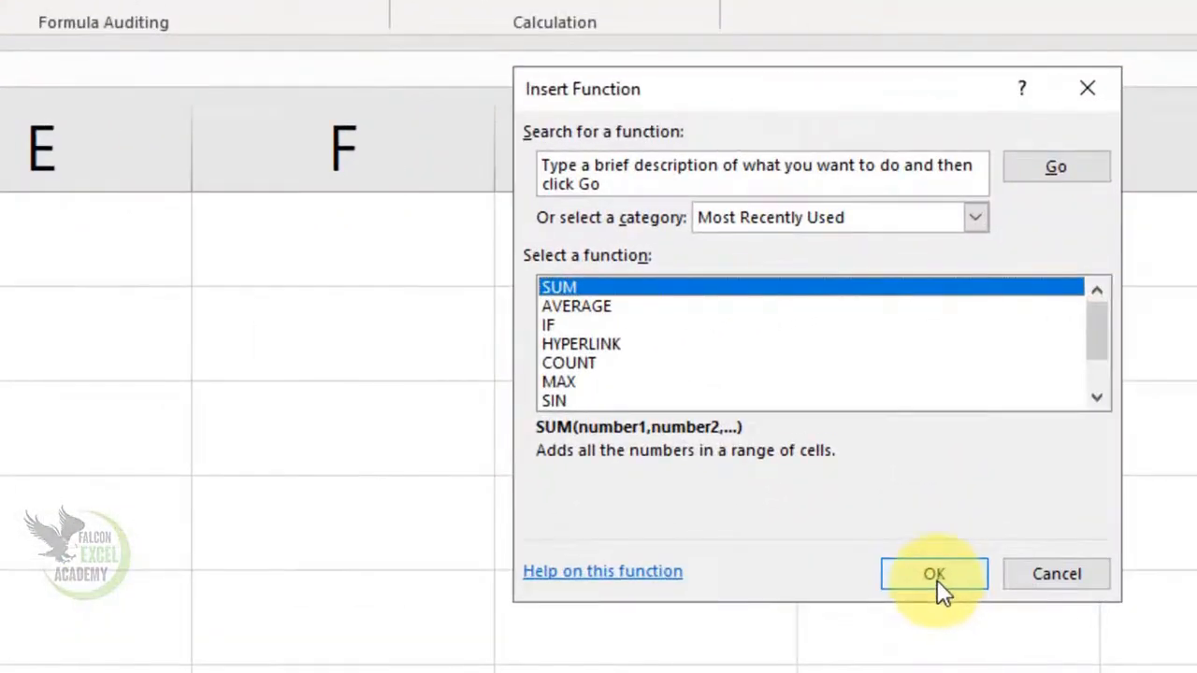
pyautogui.click(934, 574)
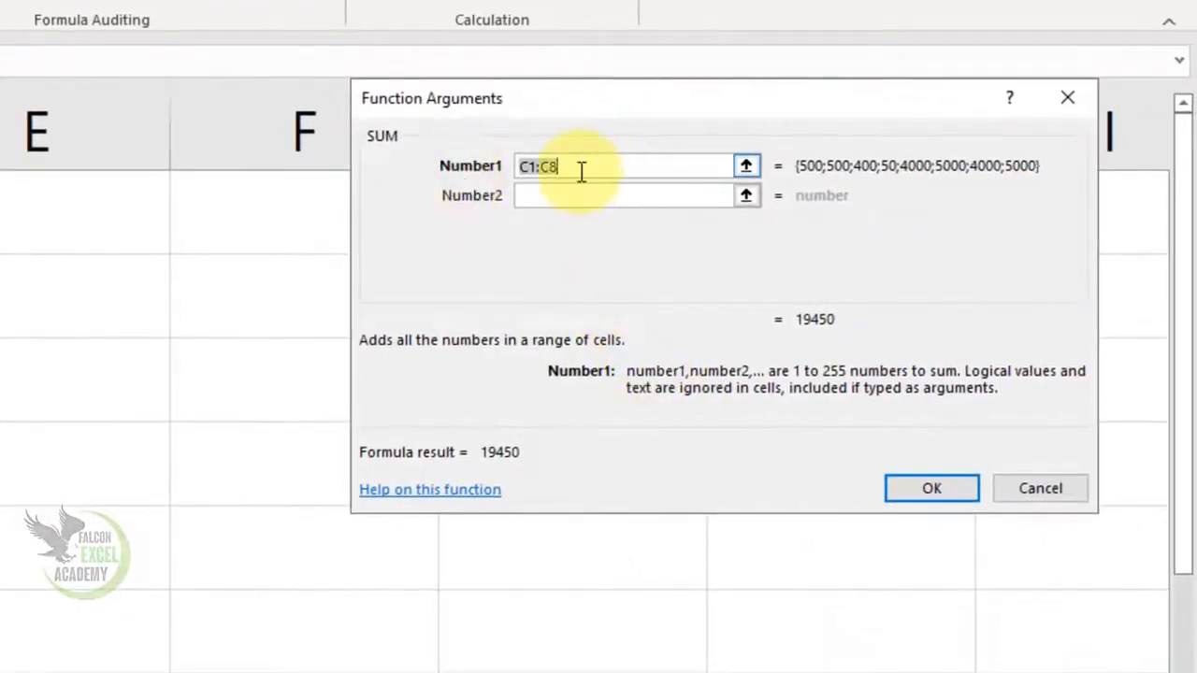
pyautogui.click(565, 169)
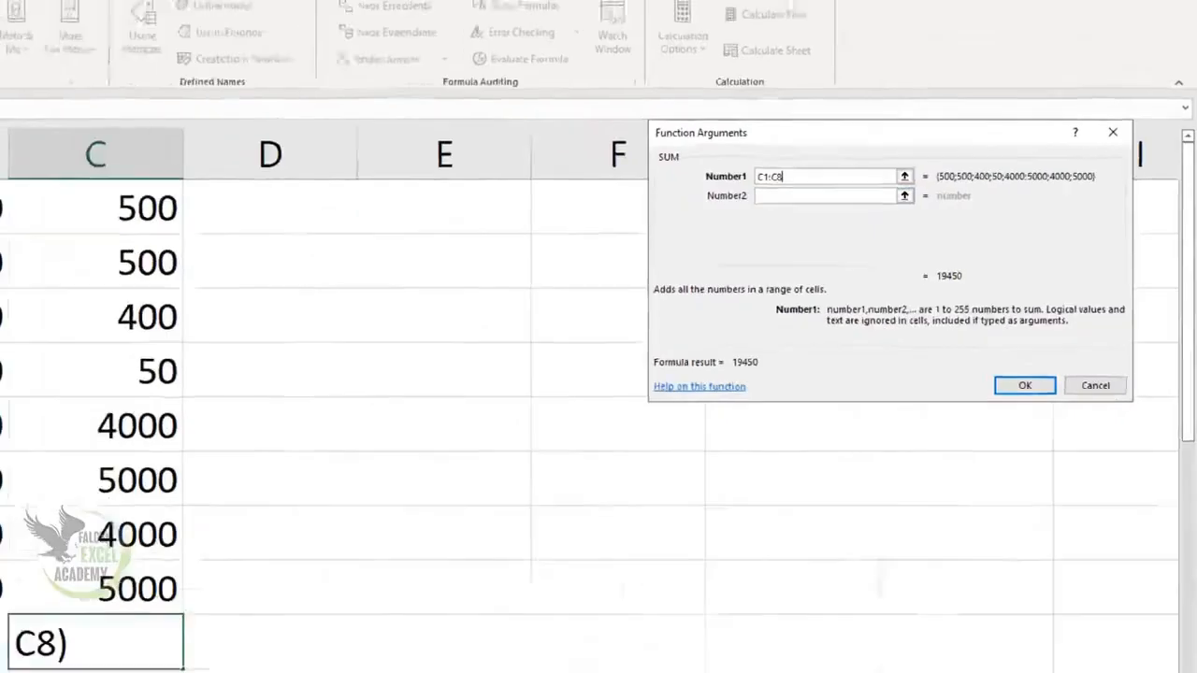
pyautogui.press('BackSpace')
pyautogui.press('BackSpace')
pyautogui.press('BackSpace')
pyautogui.press('BackSpace')
pyautogui.press('BackSpace')
pyautogui.moveTo(34, 208); pyautogui.dragTo(128, 398)
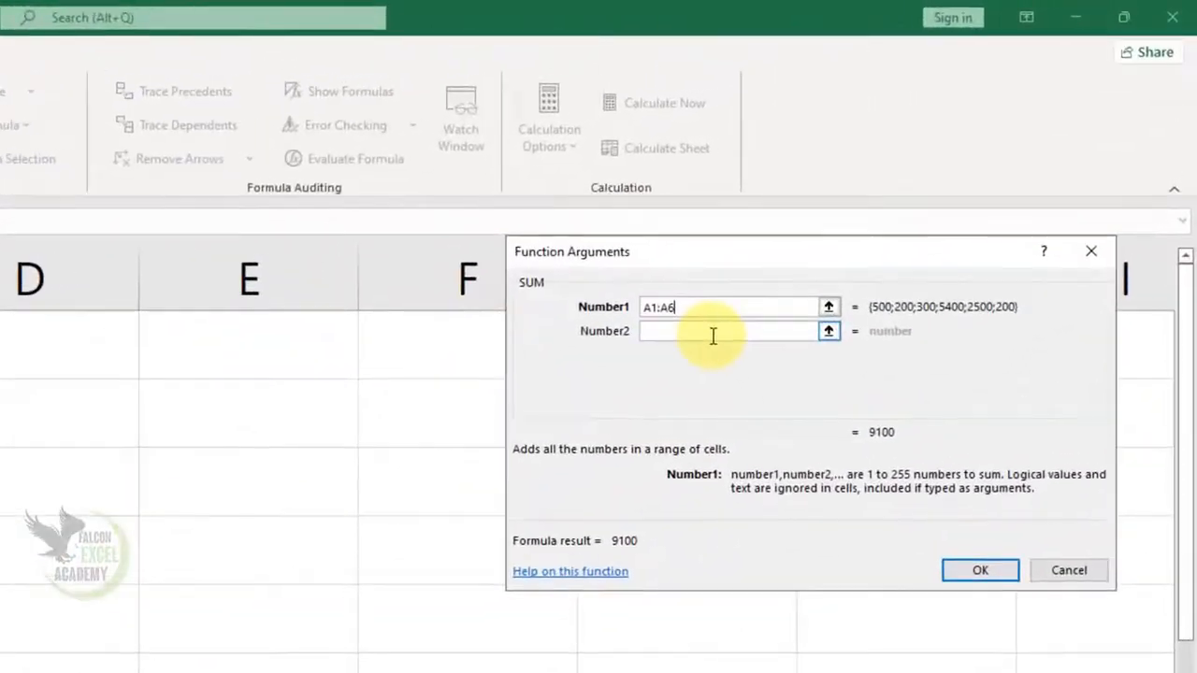
# Step: Add B1:B8 and C1:C8 as the second and third SUM arguments and complete the formula
pyautogui.click(926, 195)
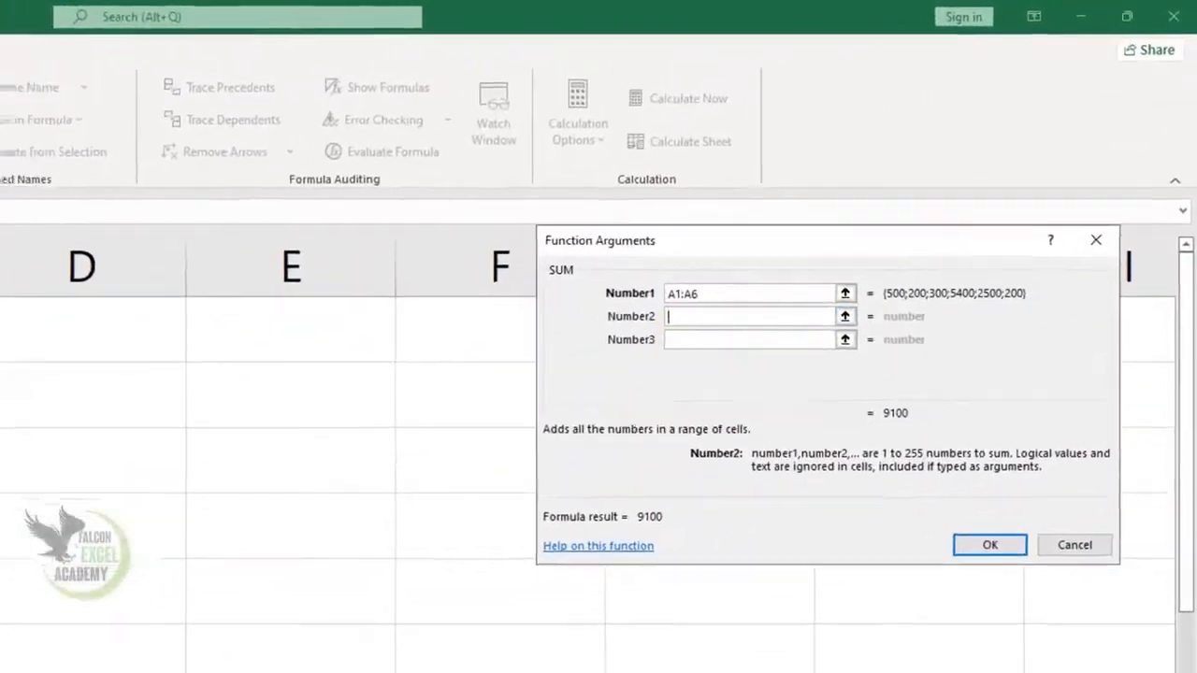
pyautogui.moveTo(202, 203); pyautogui.dragTo(234, 497)
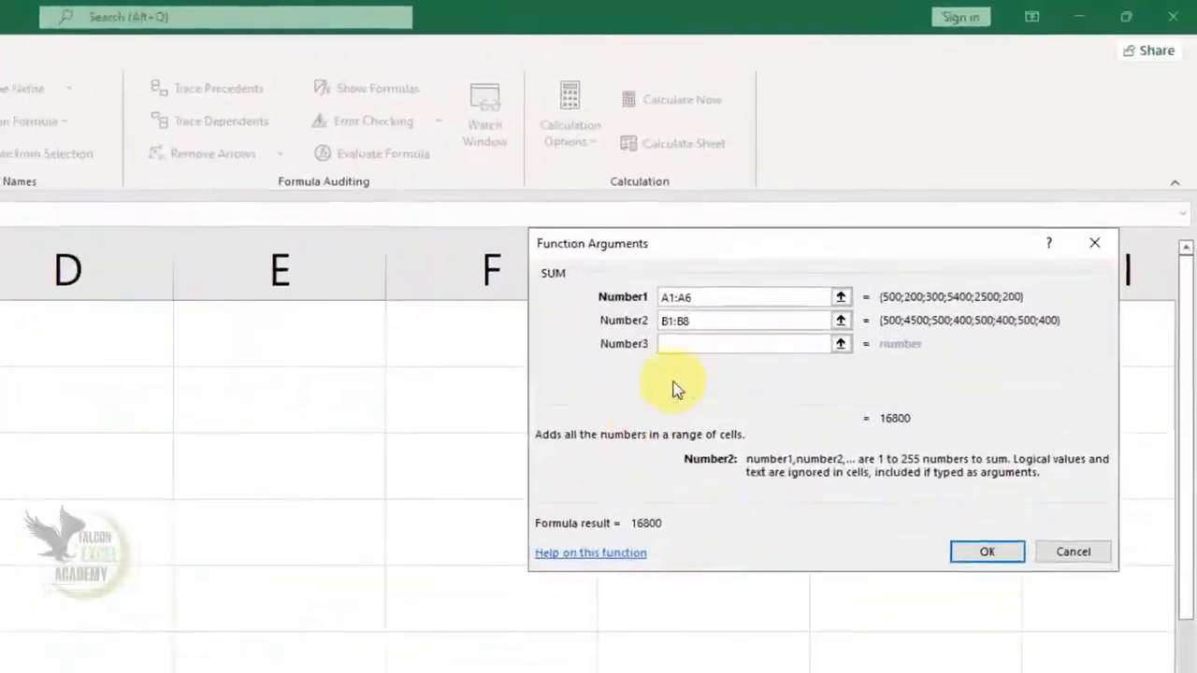
pyautogui.click(727, 343)
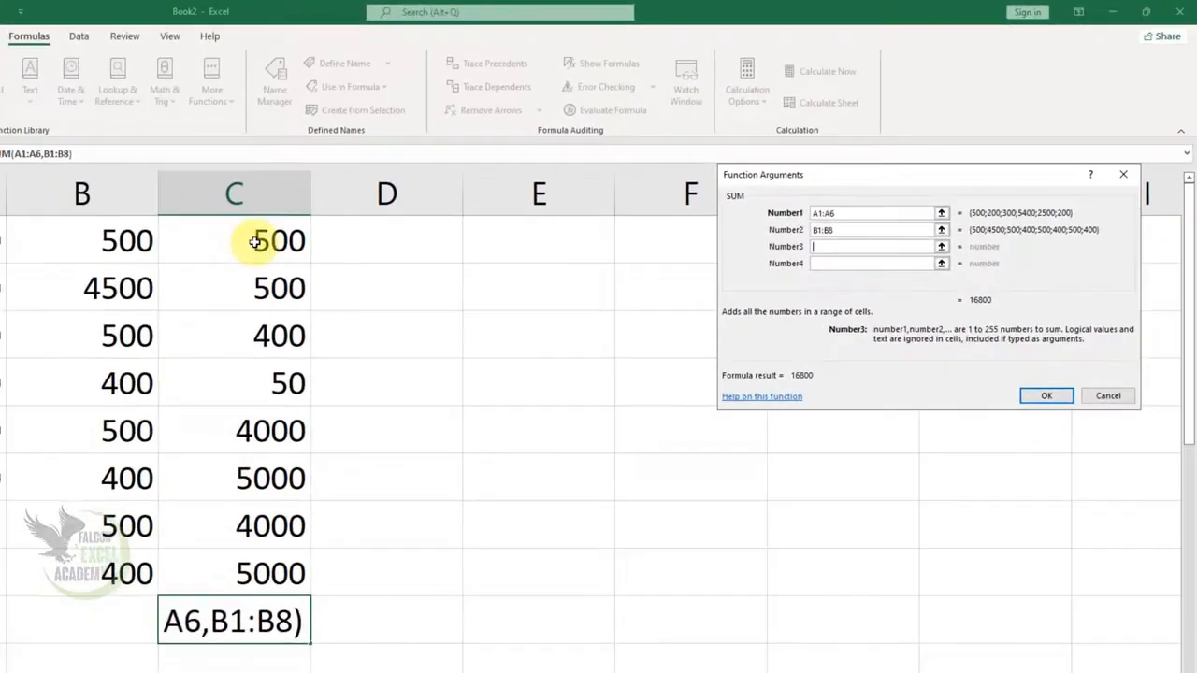
pyautogui.moveTo(255, 242); pyautogui.dragTo(280, 557)
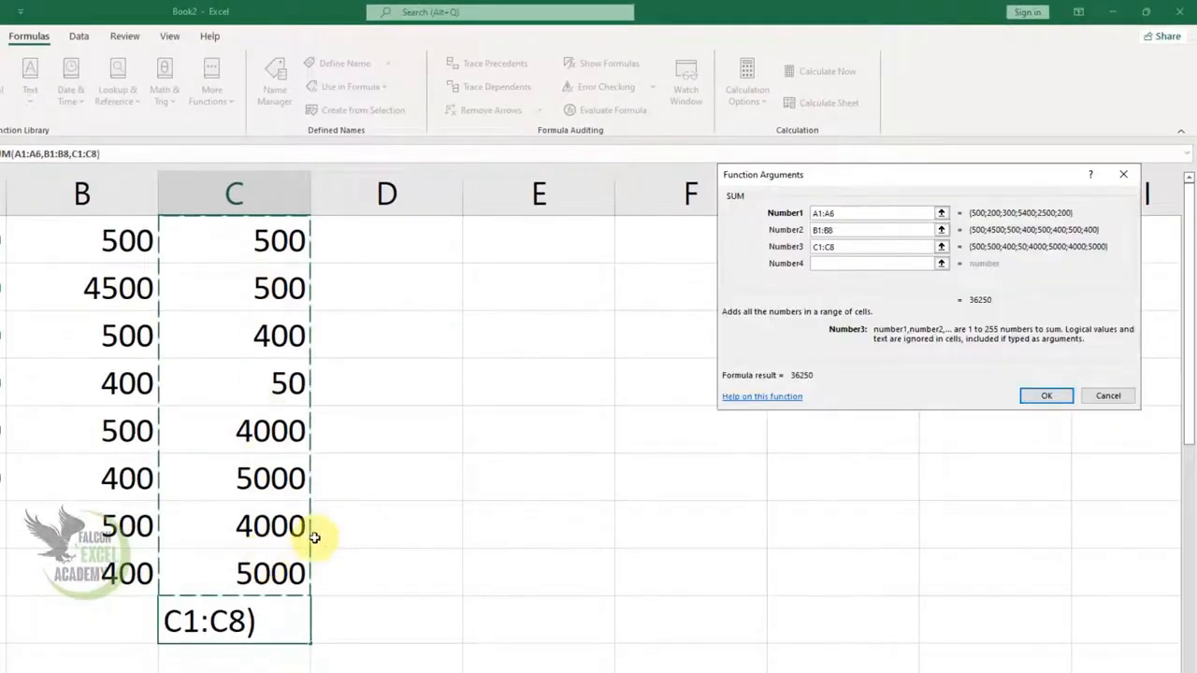
pyautogui.click(1048, 399)
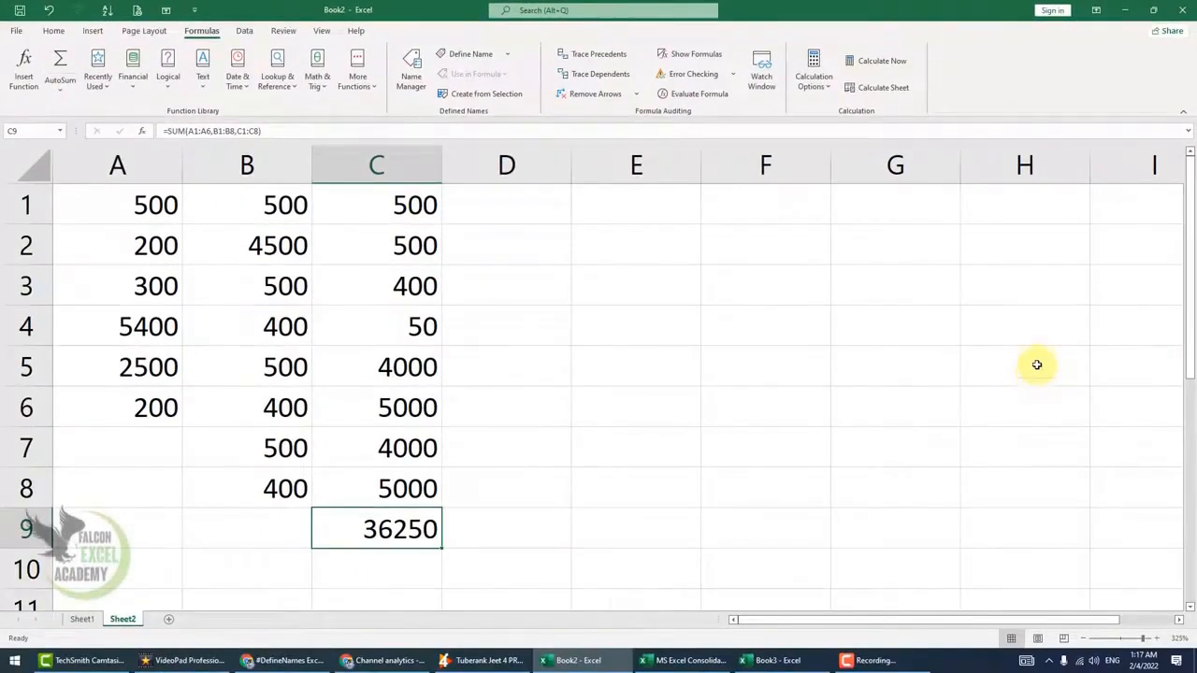
# Step: Change the value in B4 to 5000 and the value in A6 to 4500
pyautogui.click(279, 327)
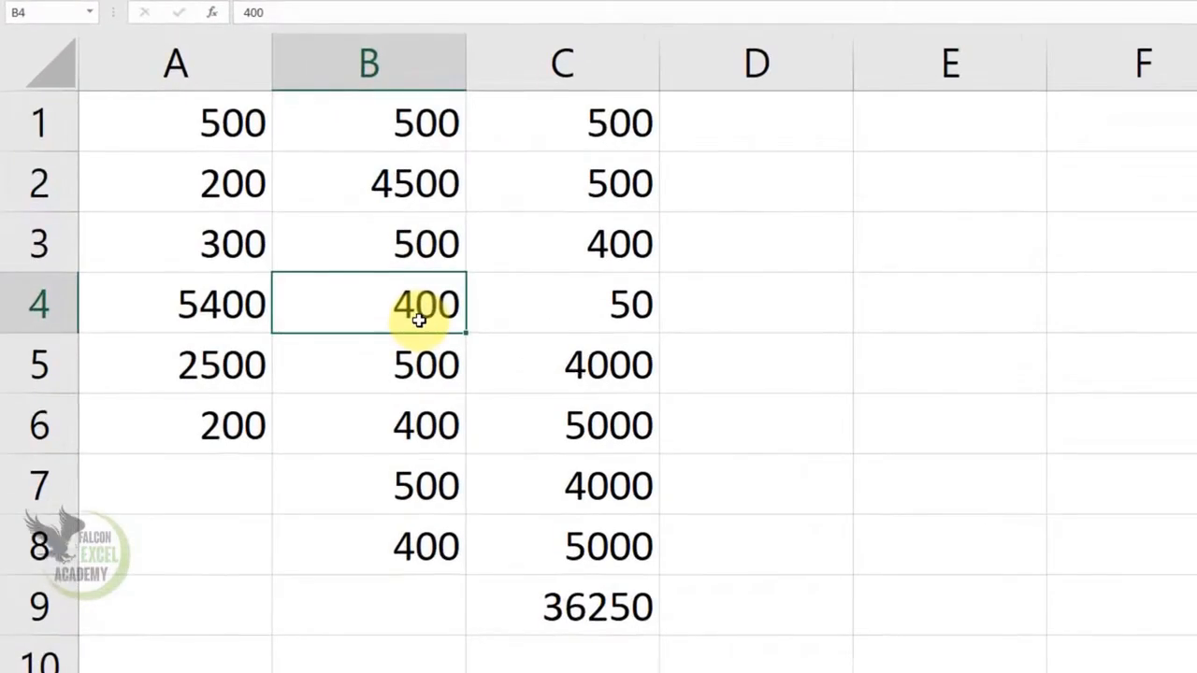
pyautogui.write('5000')
pyautogui.press('Return')
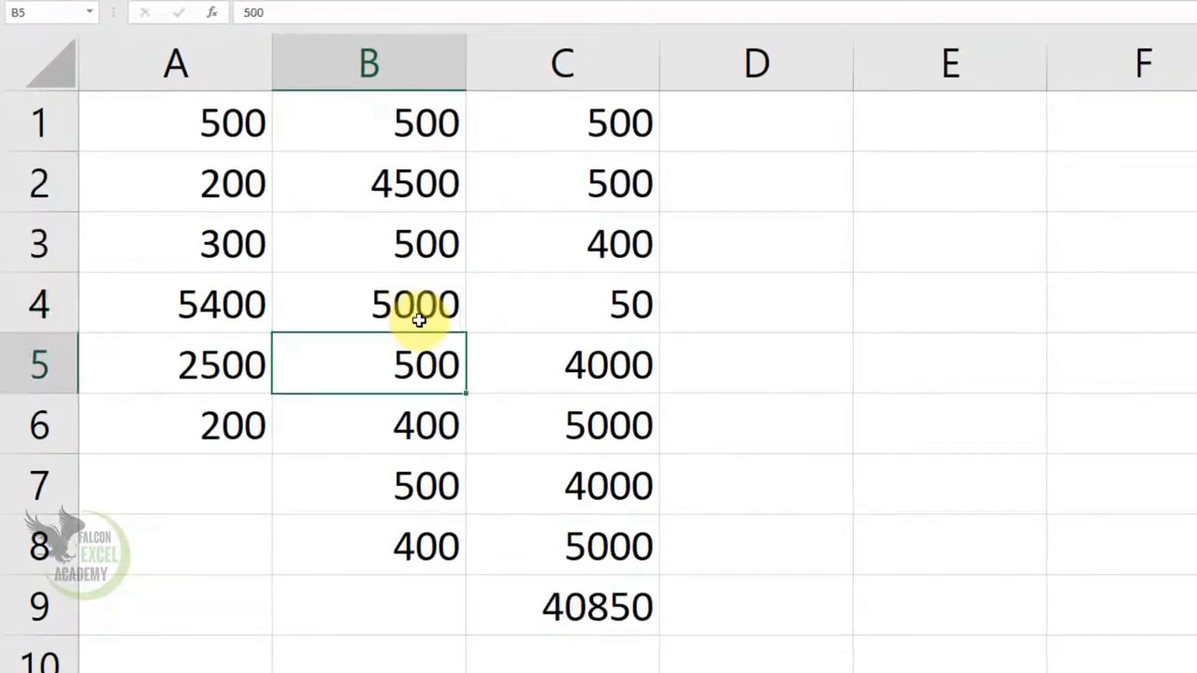
pyautogui.press('Left')
pyautogui.press('Down')
pyautogui.write('4500')
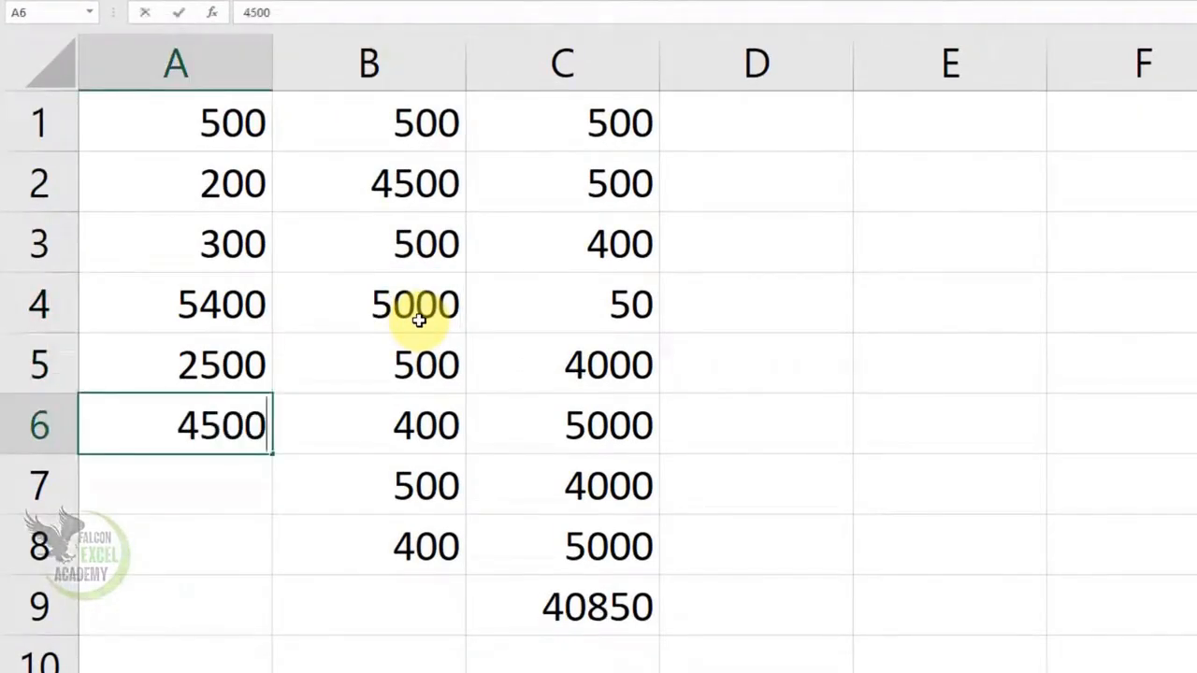
pyautogui.press('Return')
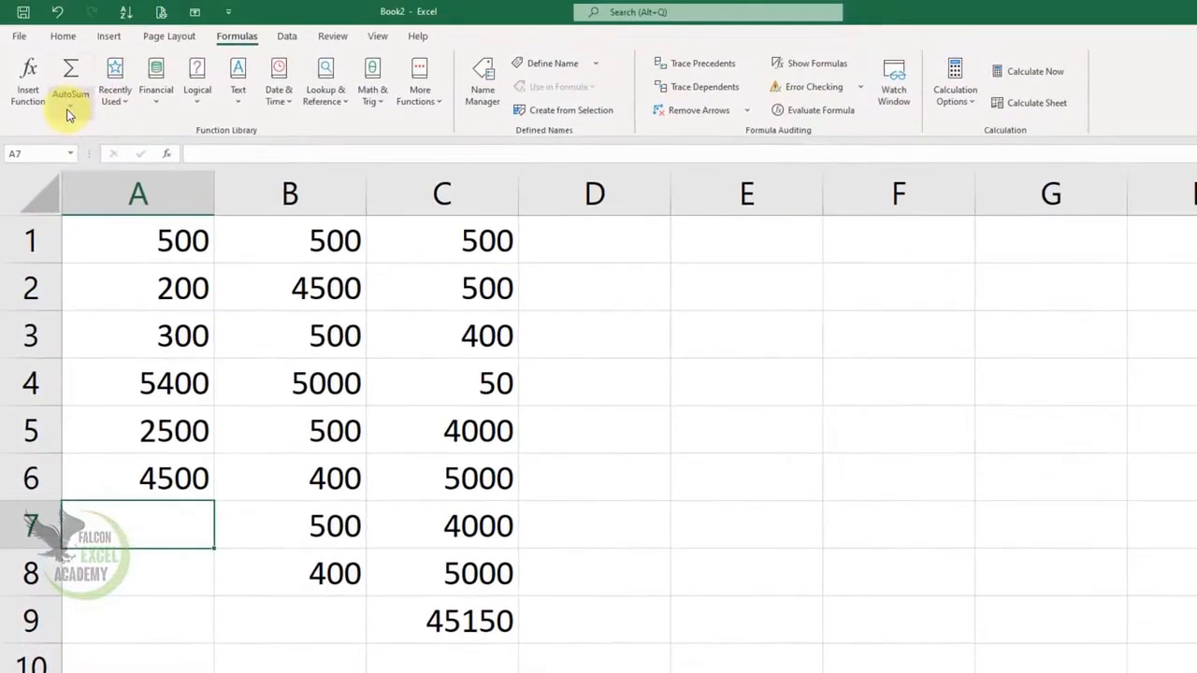
pyautogui.click(69, 108)
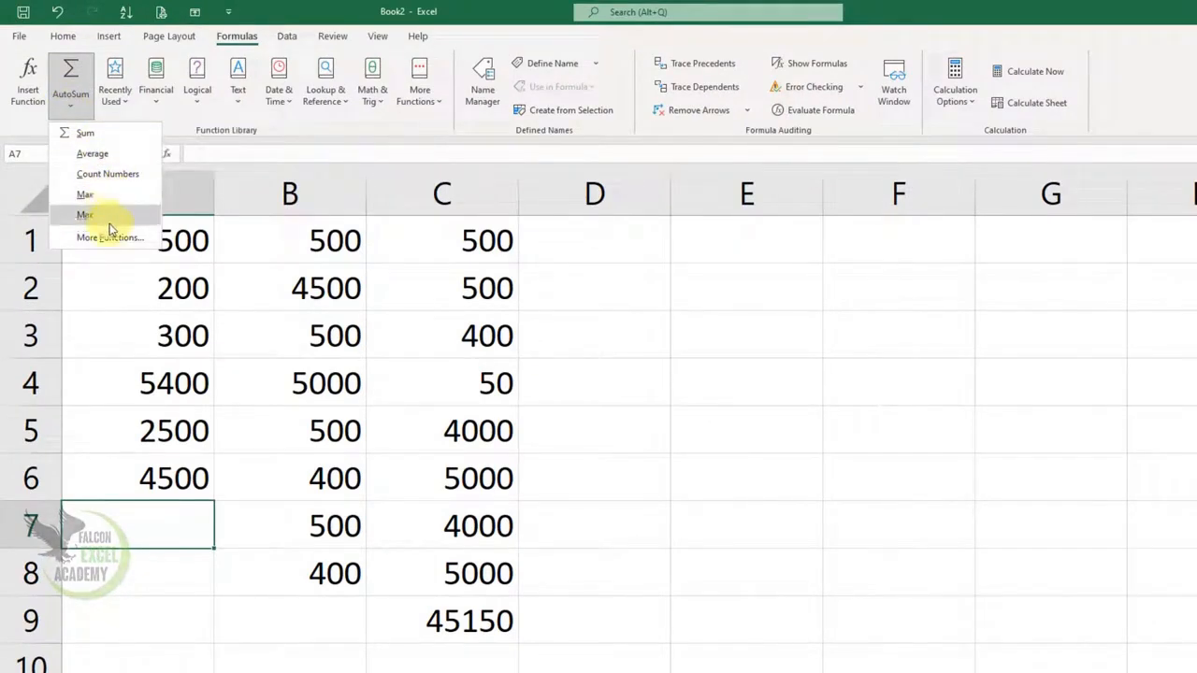
pyautogui.click(642, 337)
pyautogui.click(615, 246)
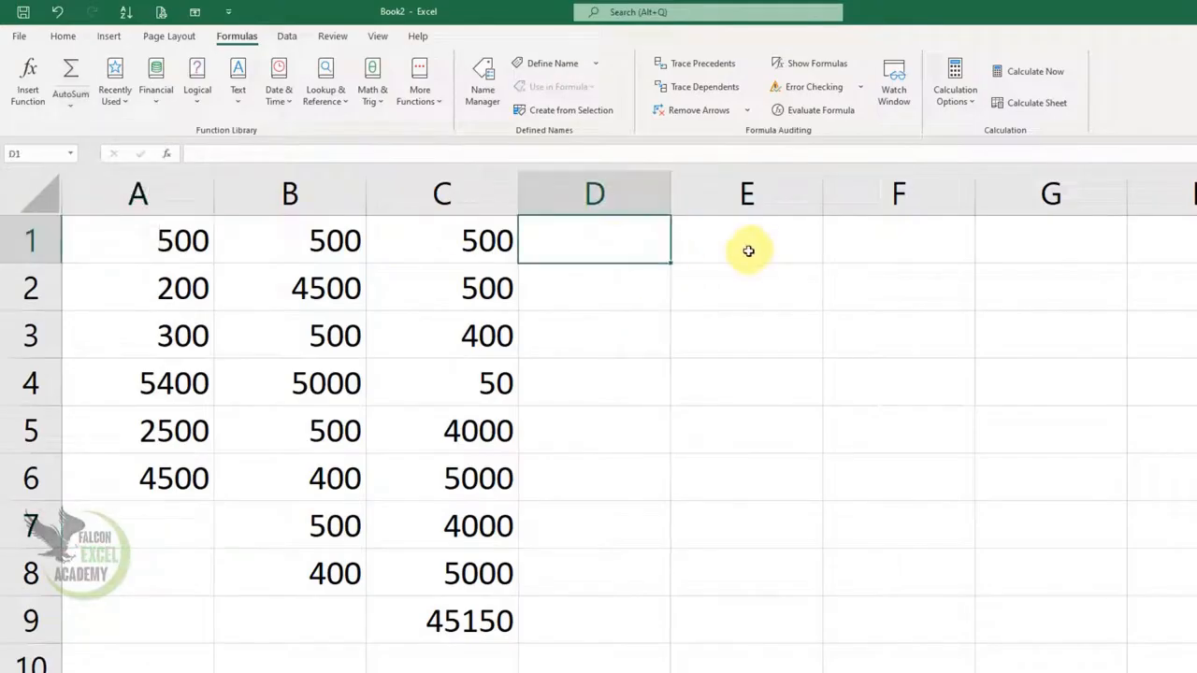
# Step: Clear the values and the total from columns B and C, range B1:C9
pyautogui.moveTo(320, 243); pyautogui.dragTo(438, 609)
pyautogui.press('Delete')
# Step: Total A1:A6 in cell A7 with the AutoSum Sum function, and clear the result
pyautogui.click(165, 526)
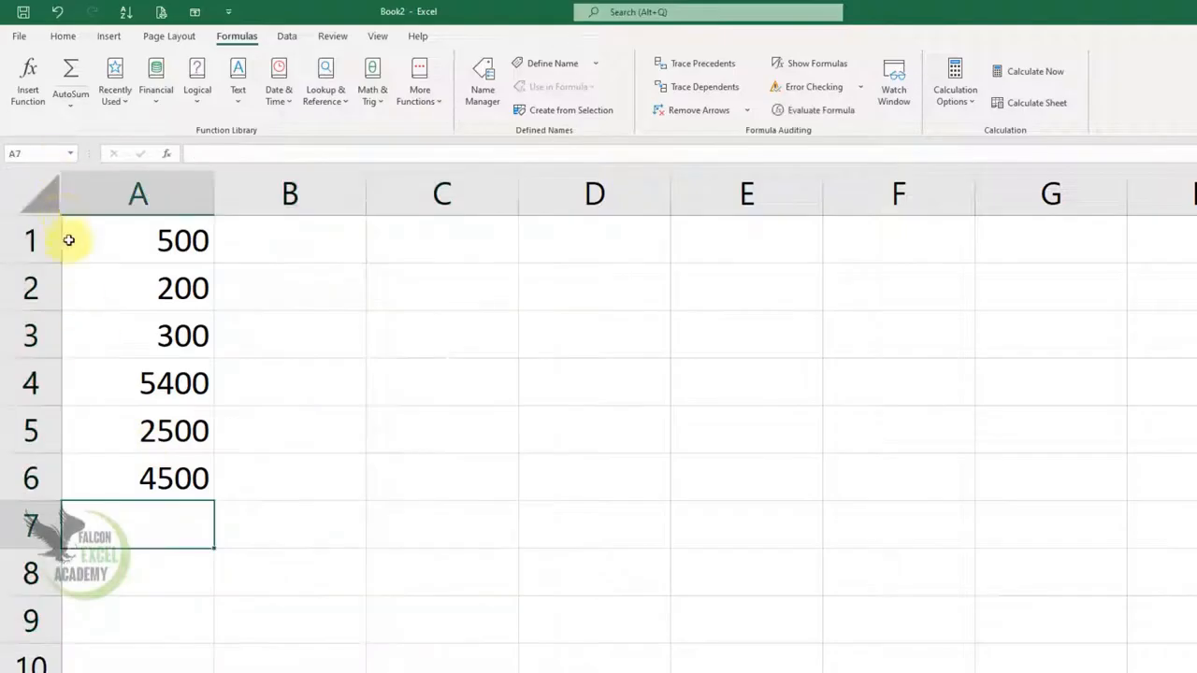
pyautogui.click(67, 107)
pyautogui.click(81, 132)
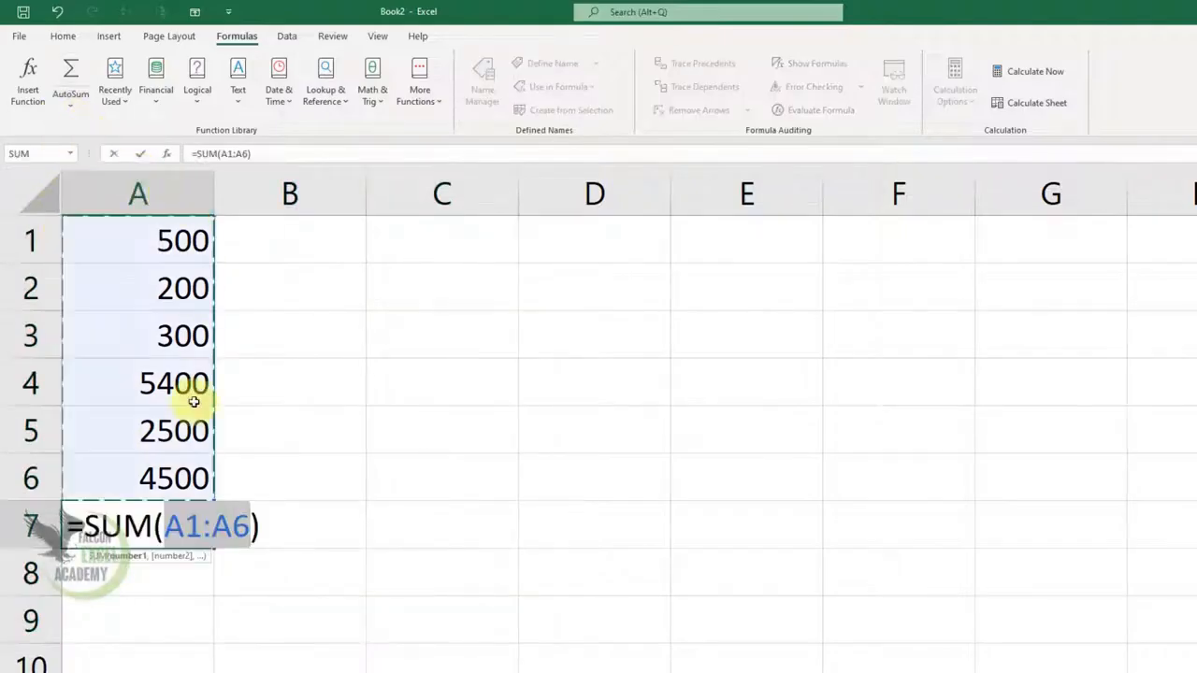
pyautogui.press('Return')
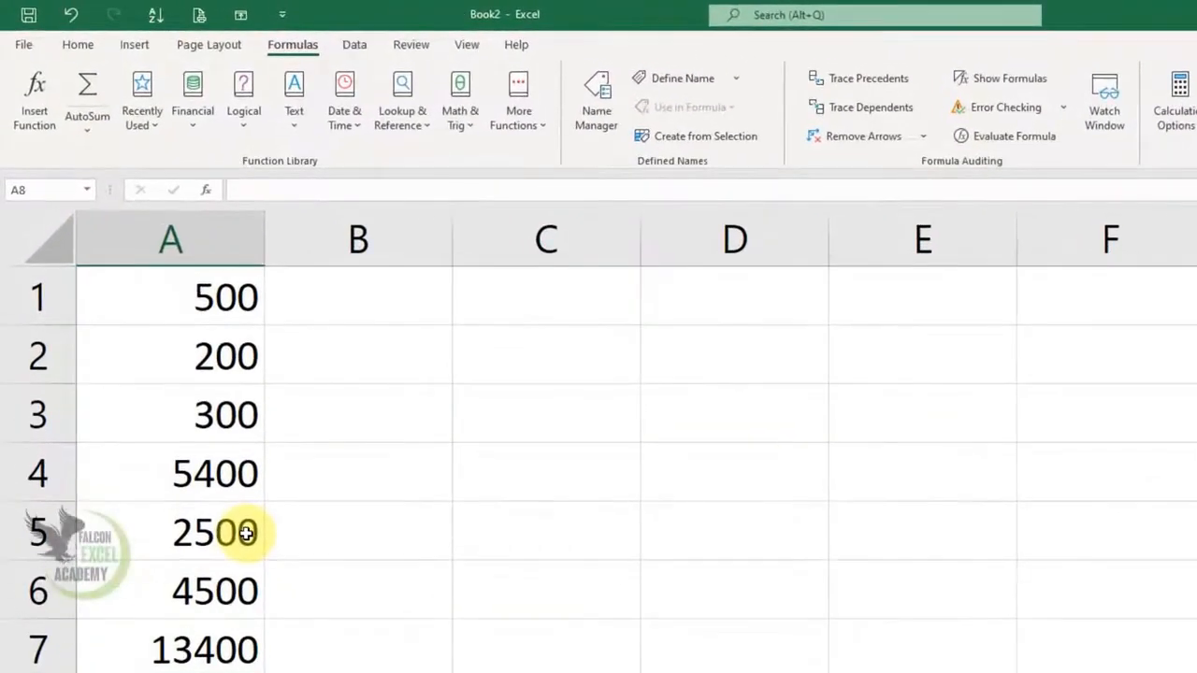
pyautogui.press('Up')
pyautogui.press('Delete')
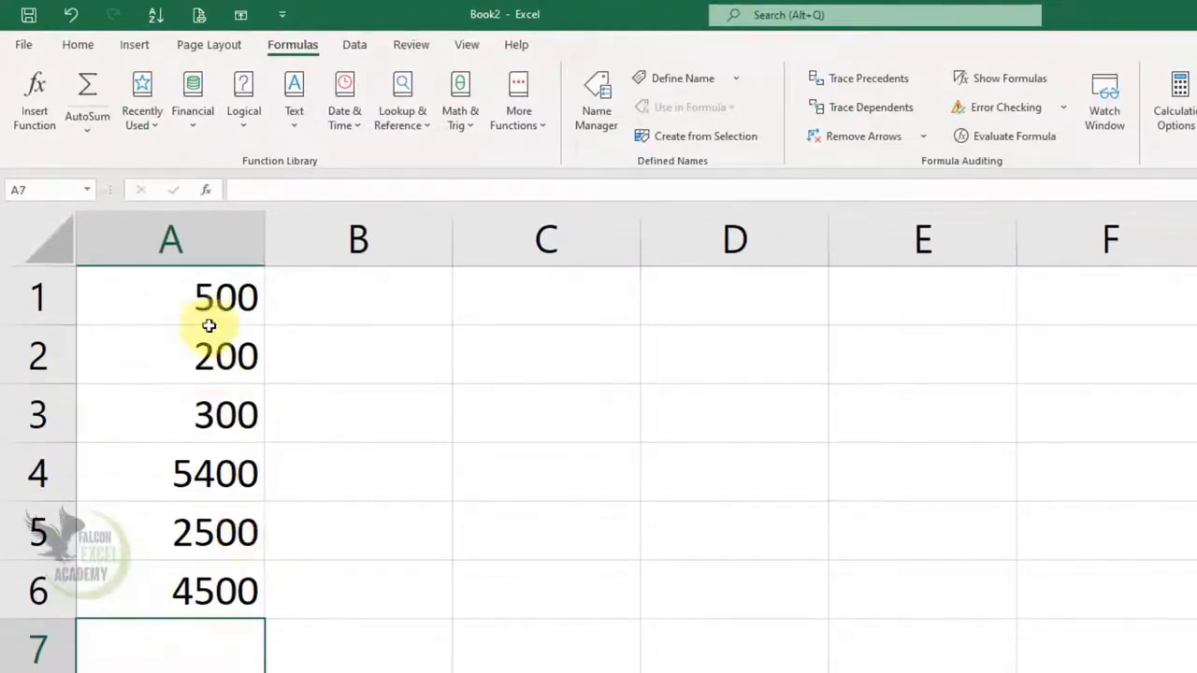
# Step: Average A1:A6 in cell A7 with the AutoSum Average function, and clear the result
pyautogui.click(95, 130)
pyautogui.click(123, 187)
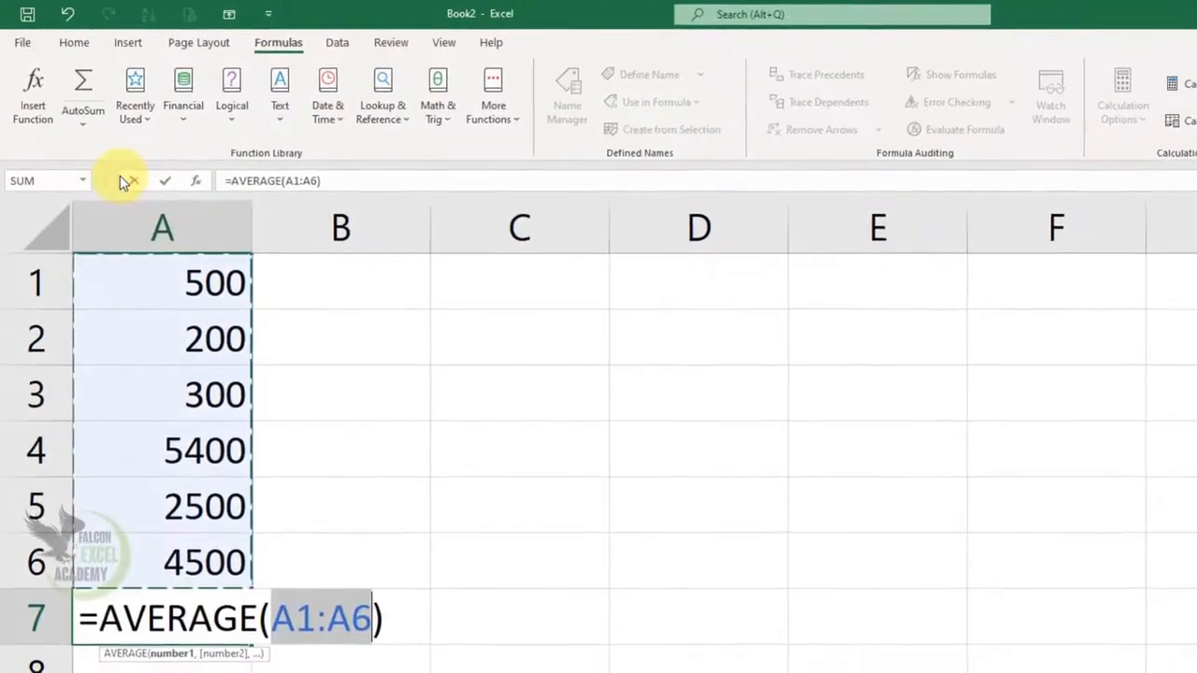
pyautogui.hotkey('ctrl', 'Return')
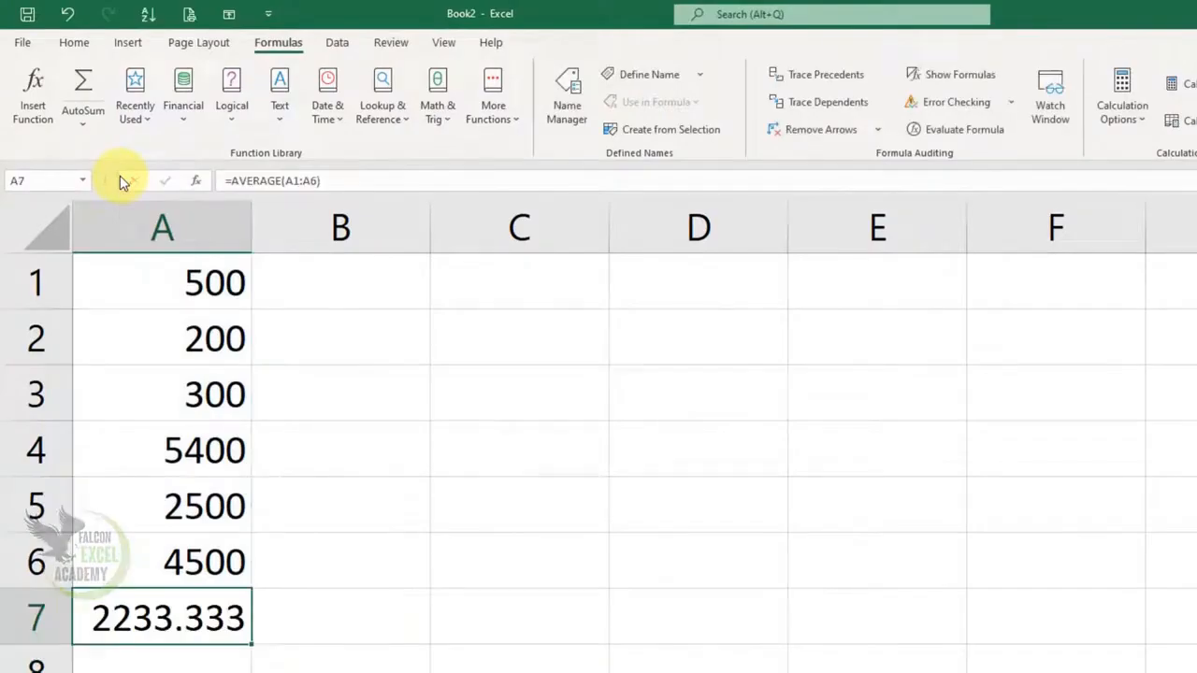
pyautogui.press('Delete')
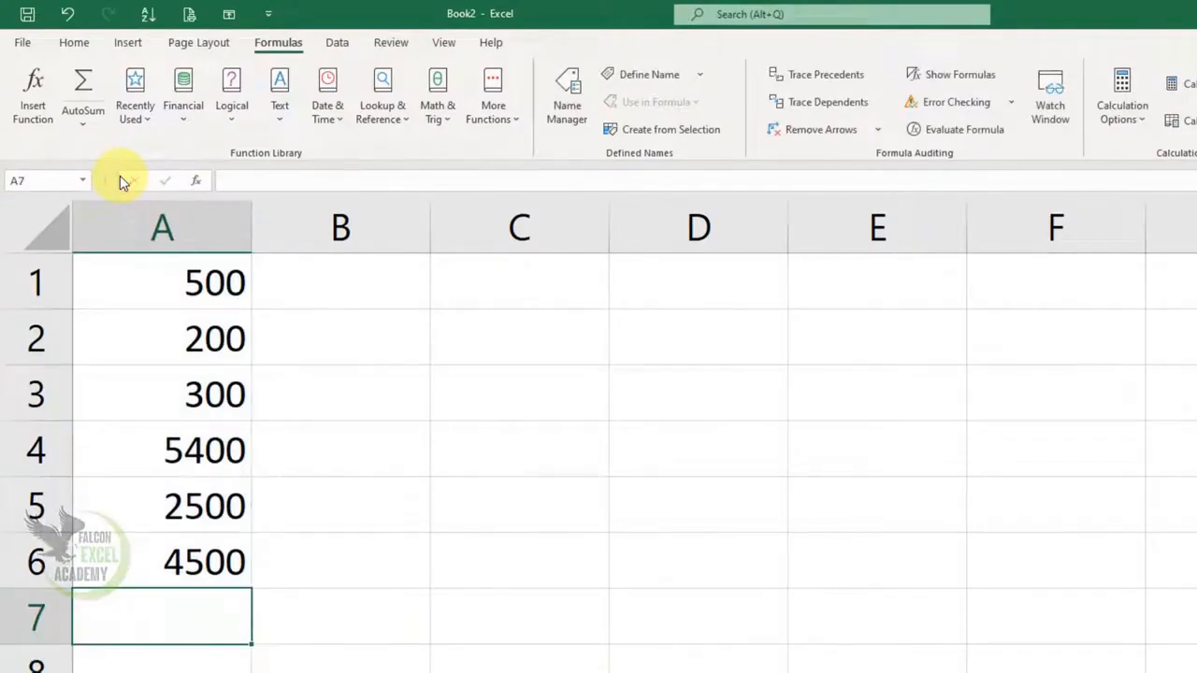
# Step: Count the numeric entries of A1:A6 in cell A7 with the AutoSum Count Numbers function
pyautogui.click(83, 124)
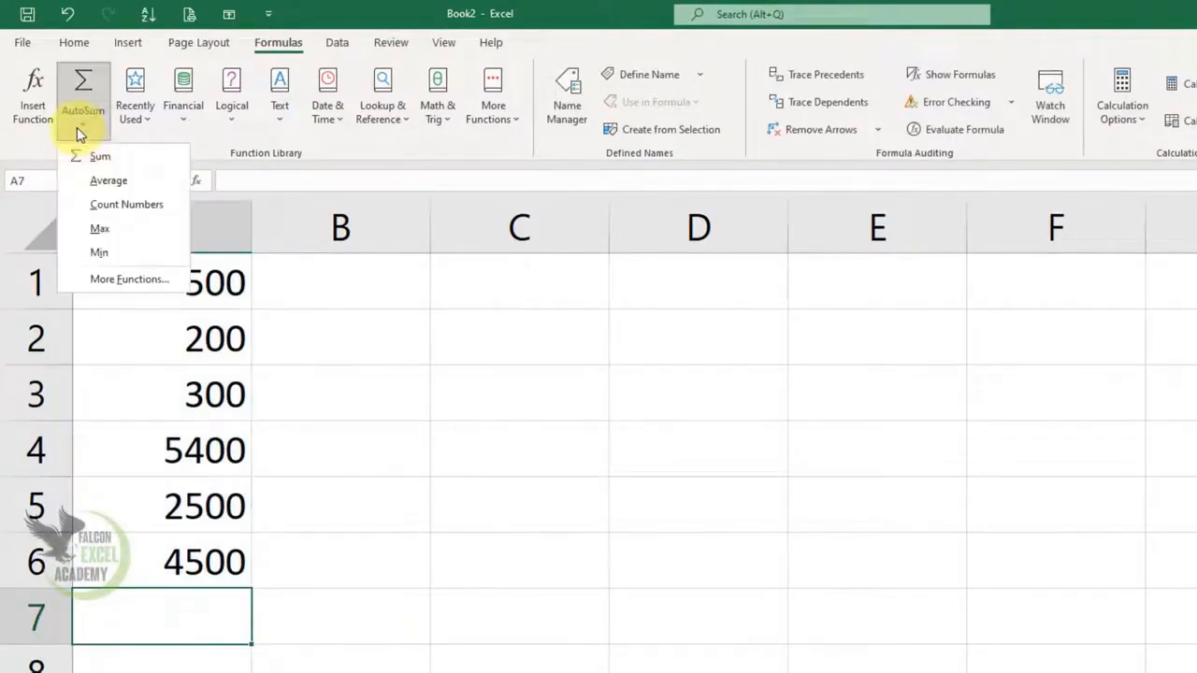
pyautogui.click(129, 204)
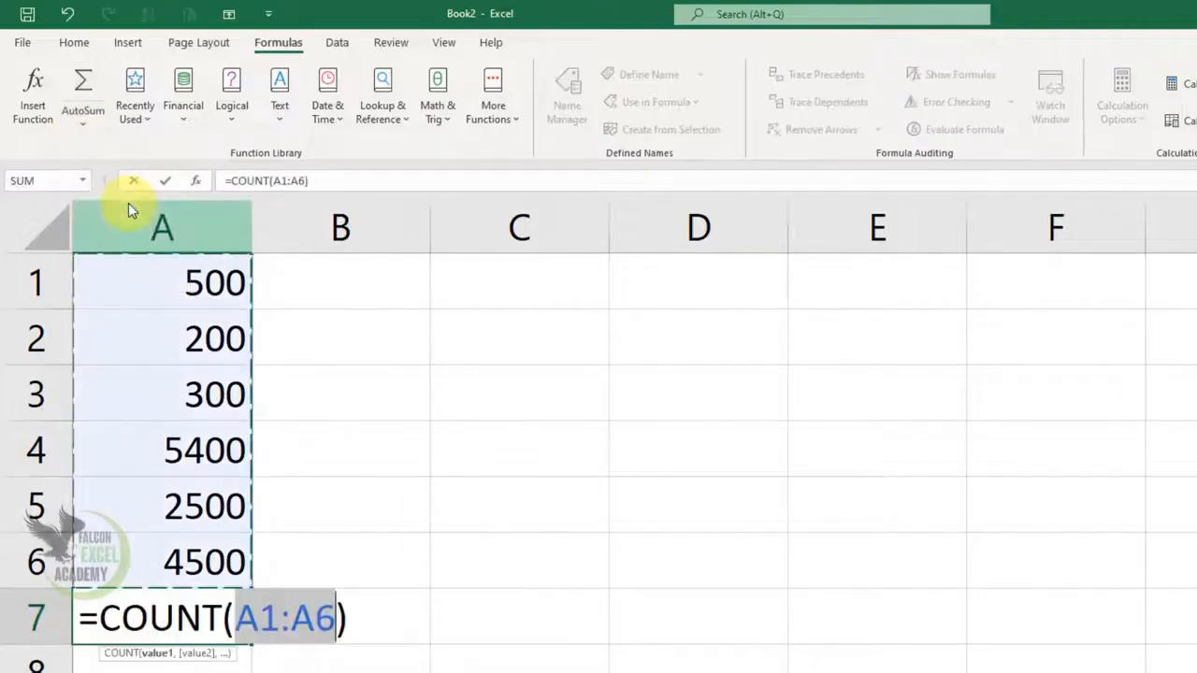
pyautogui.press('Return')
pyautogui.press('Up')
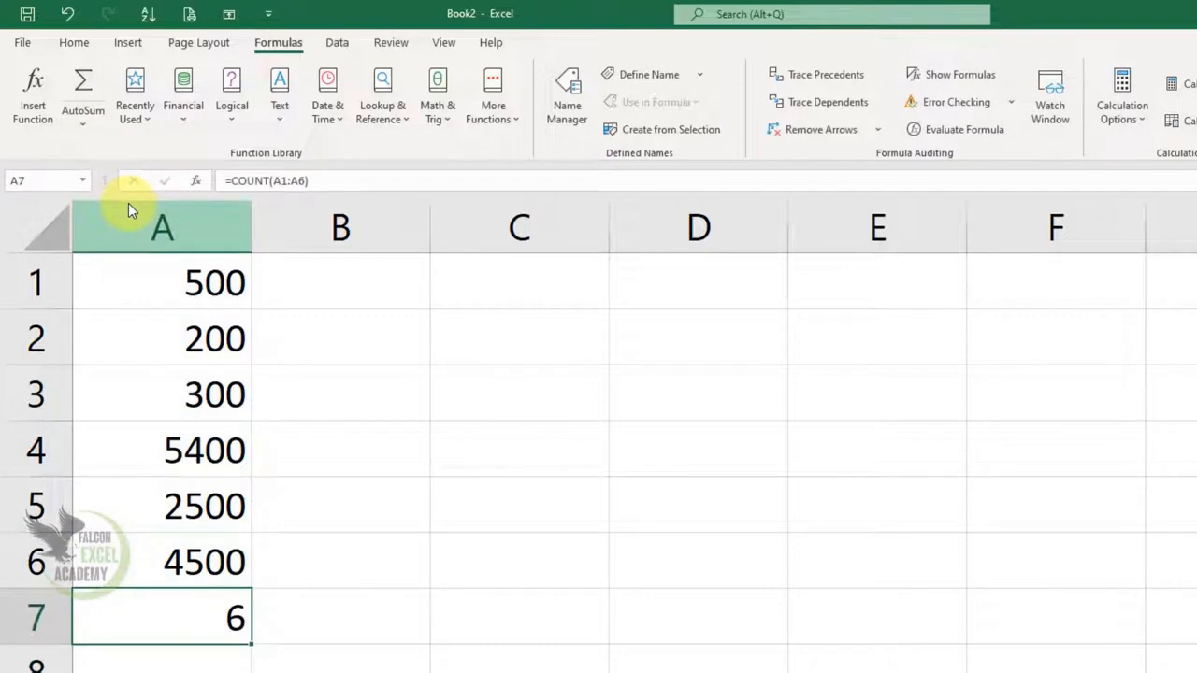
# Step: Replace the number in cell A5 with a person's first name as a text entry
pyautogui.press('Up')
pyautogui.press('Up')
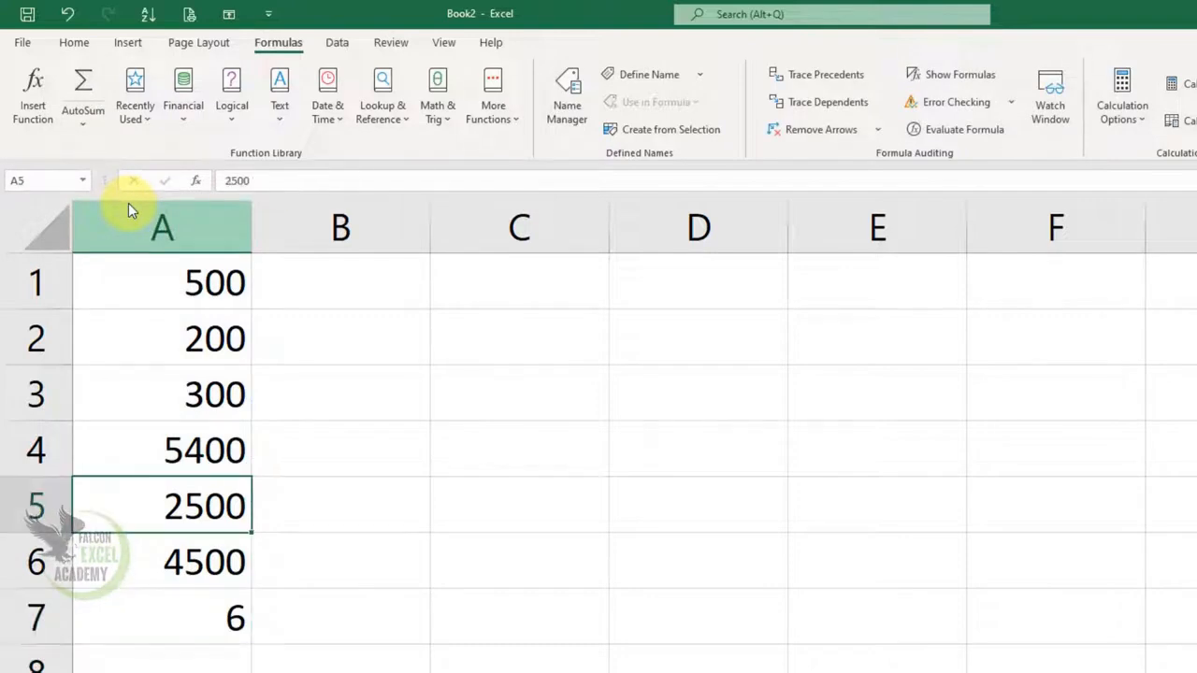
pyautogui.write('anil')
pyautogui.press('Return')
# Step: Replace the number in cell A3 with another person's first name as text
pyautogui.press('Up')
pyautogui.press('Up')
pyautogui.press('Up')
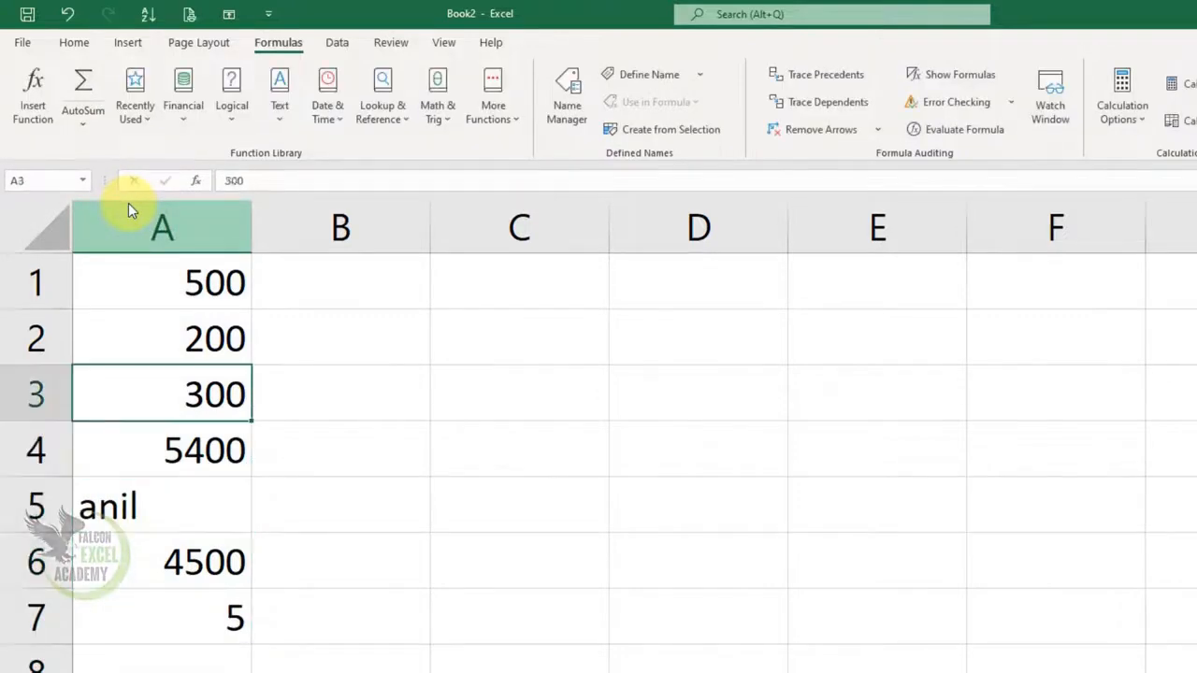
pyautogui.press('F2')
pyautogui.press('BackSpace')
pyautogui.press('BackSpace')
pyautogui.press('BackSpace')
pyautogui.write('ali')
pyautogui.press('Return')
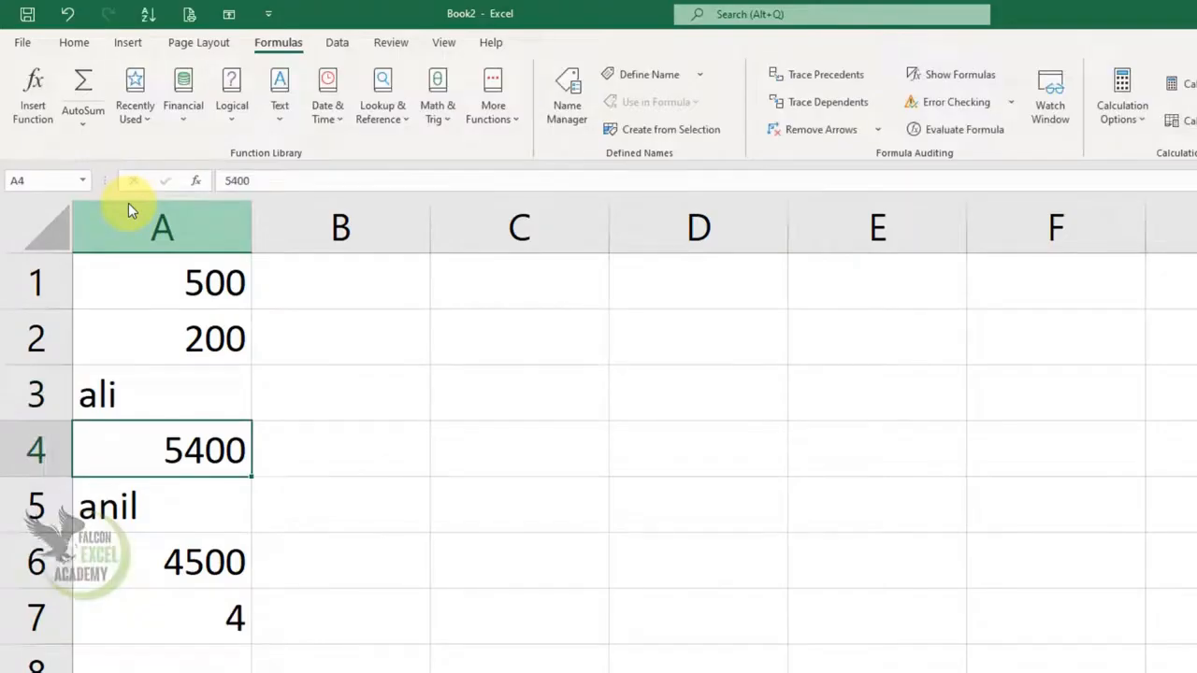
# Step: Undo the two text entries in A3 and A5, and clear the COUNT formula from A7
pyautogui.hotkey('ctrl', 'z')
pyautogui.hotkey('ctrl', 'z')
pyautogui.click(84, 124)
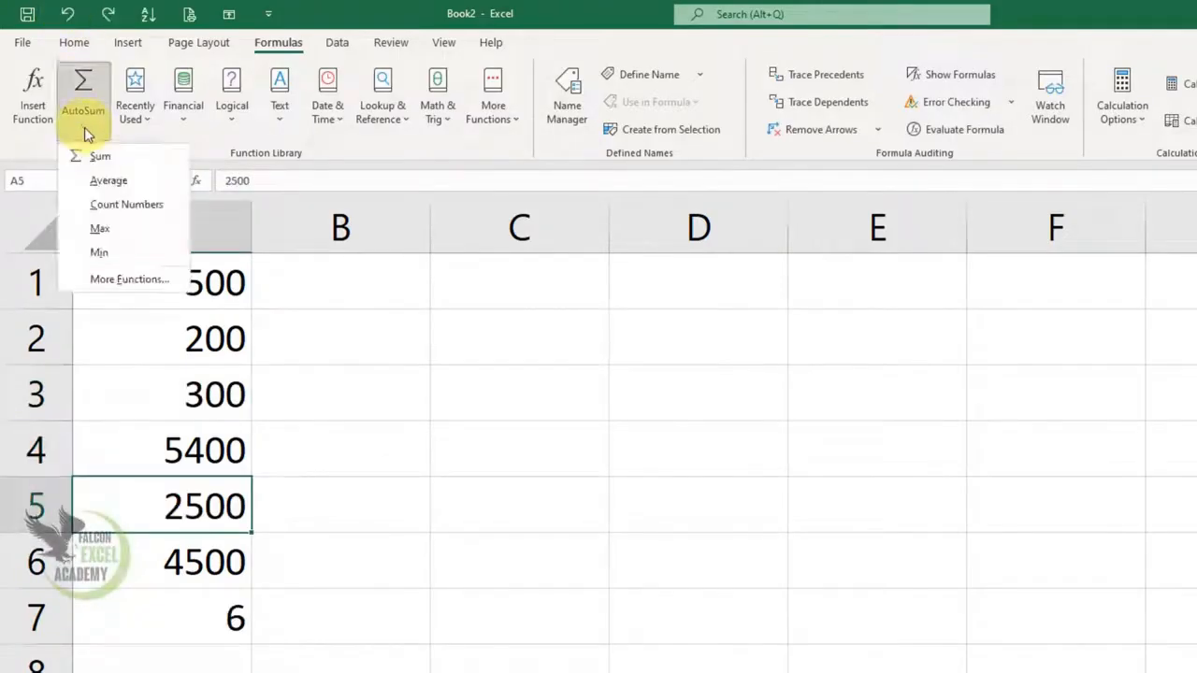
pyautogui.click(237, 622)
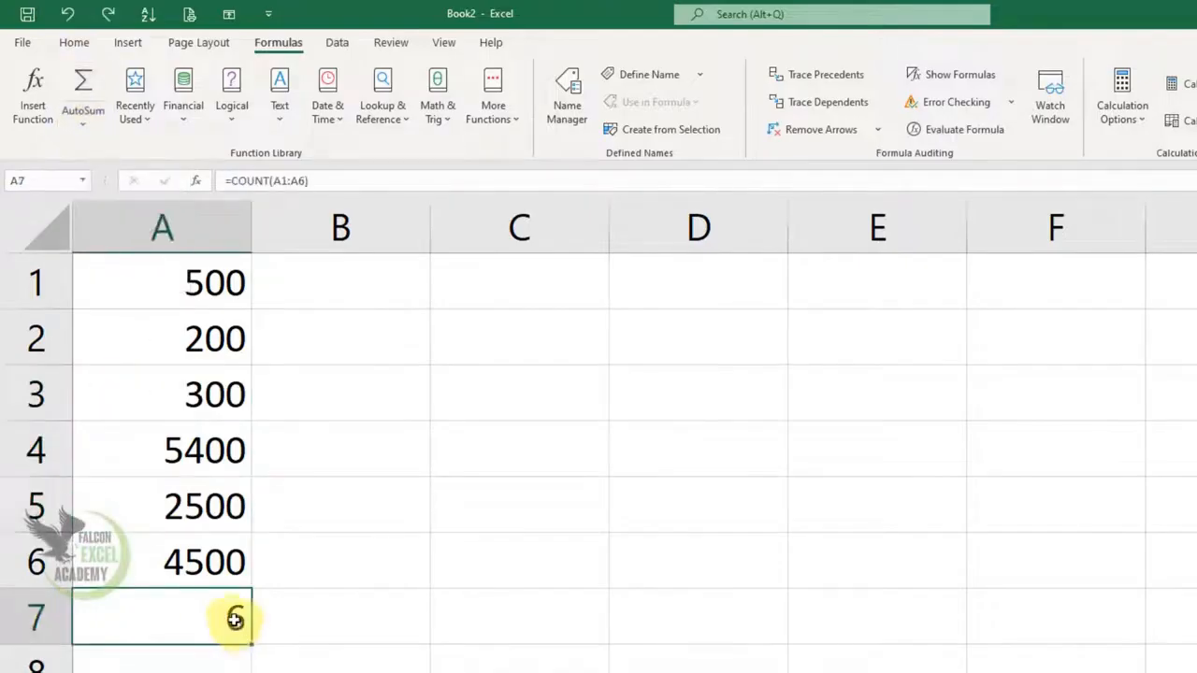
pyautogui.press('Delete')
# Step: Find the largest value of A1:A6 in cell A7 with the AutoSum Max function, and clear the result
pyautogui.click(77, 127)
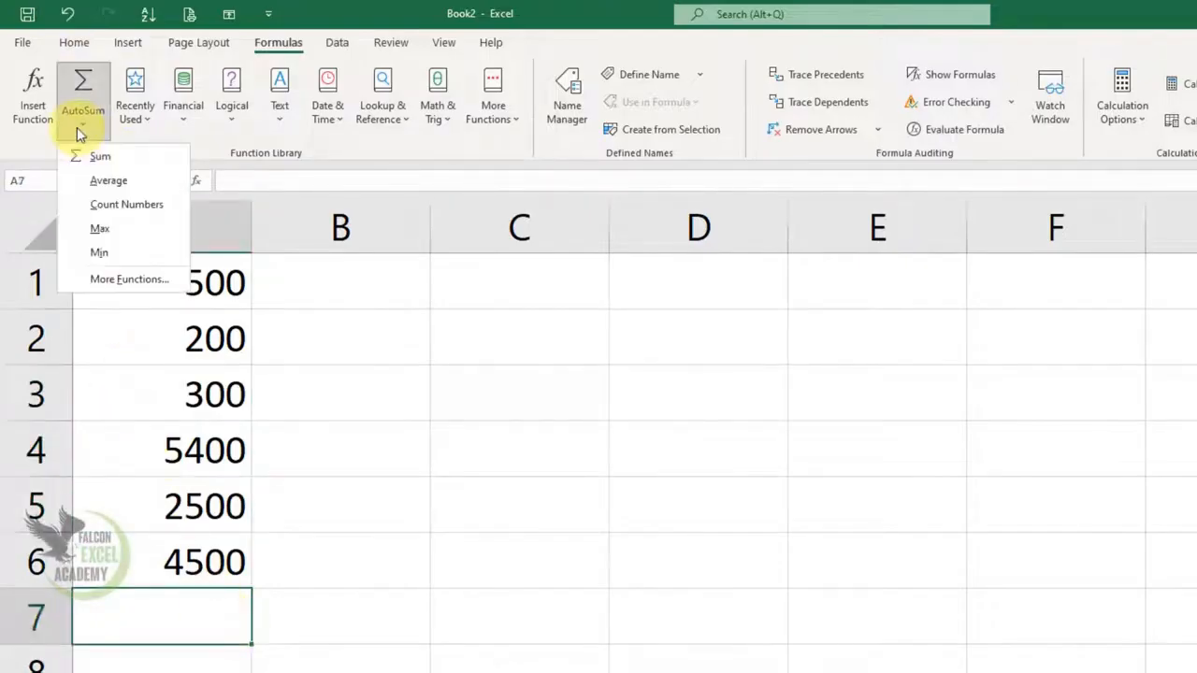
pyautogui.click(124, 229)
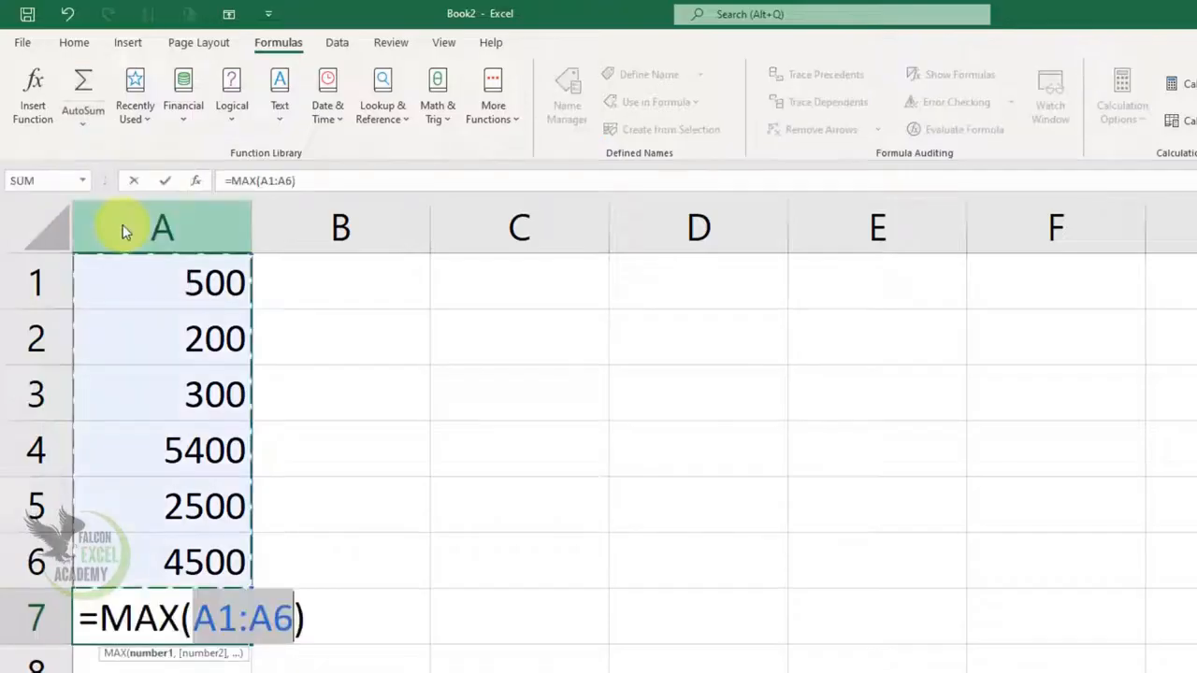
pyautogui.press('Return')
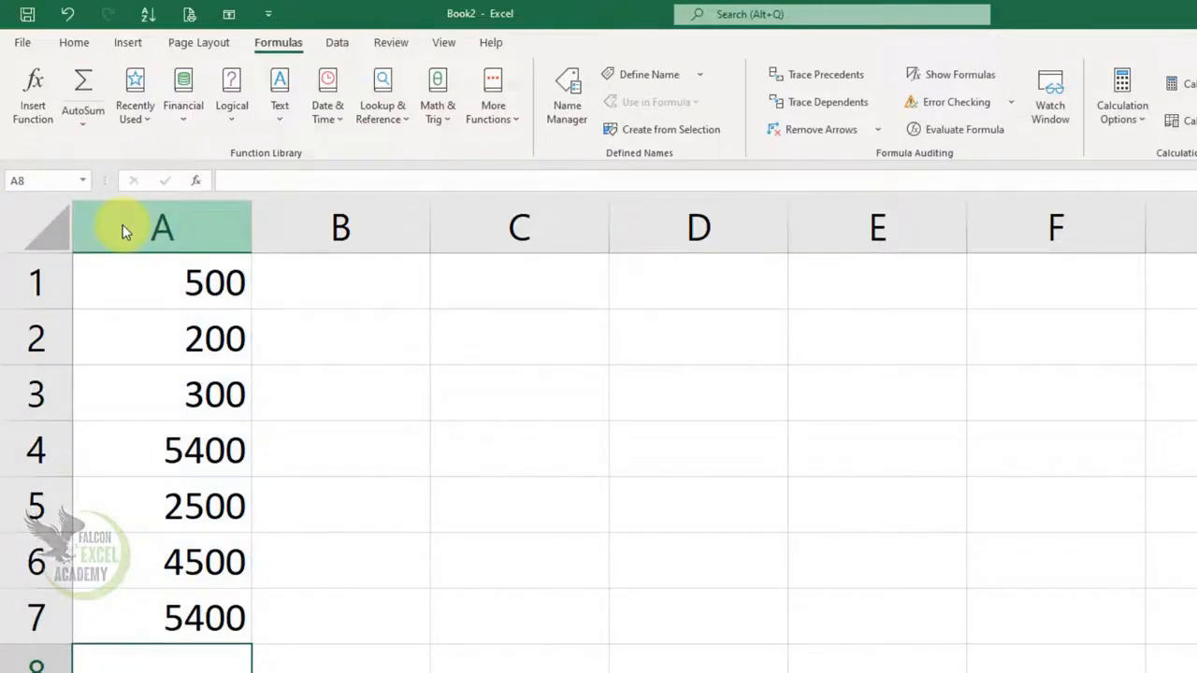
pyautogui.press('Up')
pyautogui.press('Delete')
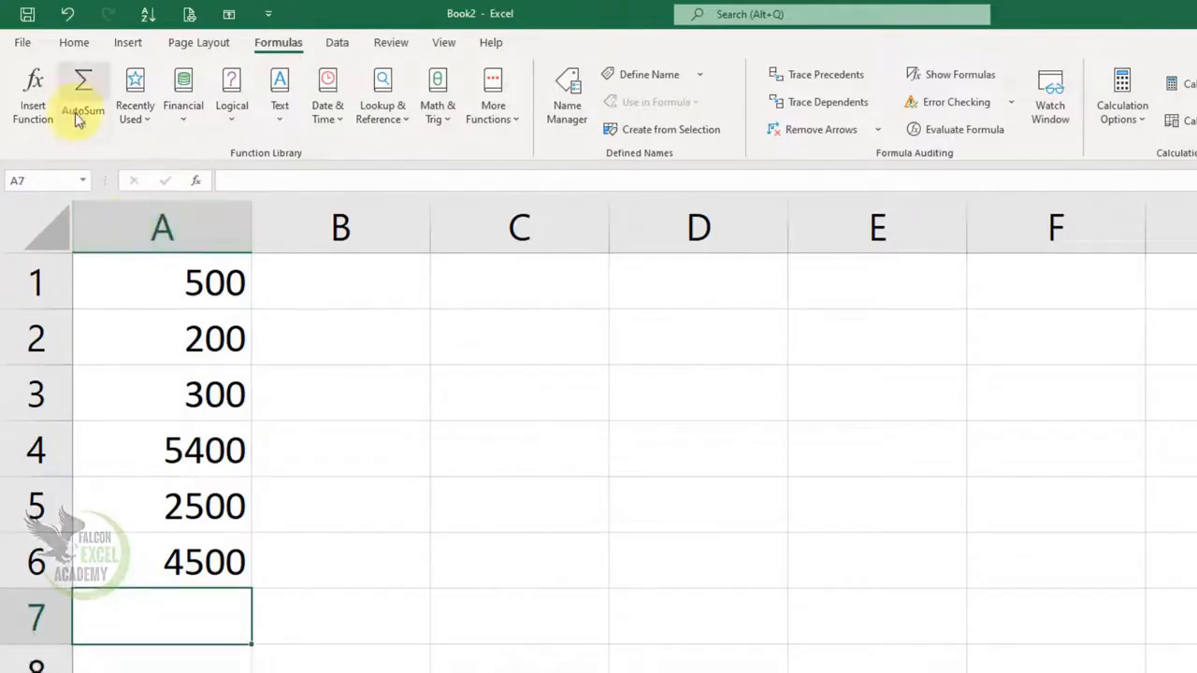
# Step: Find the smallest value of A1:A6 in cell A7 with the AutoSum Min function, and clear the result
pyautogui.click(80, 117)
pyautogui.click(118, 254)
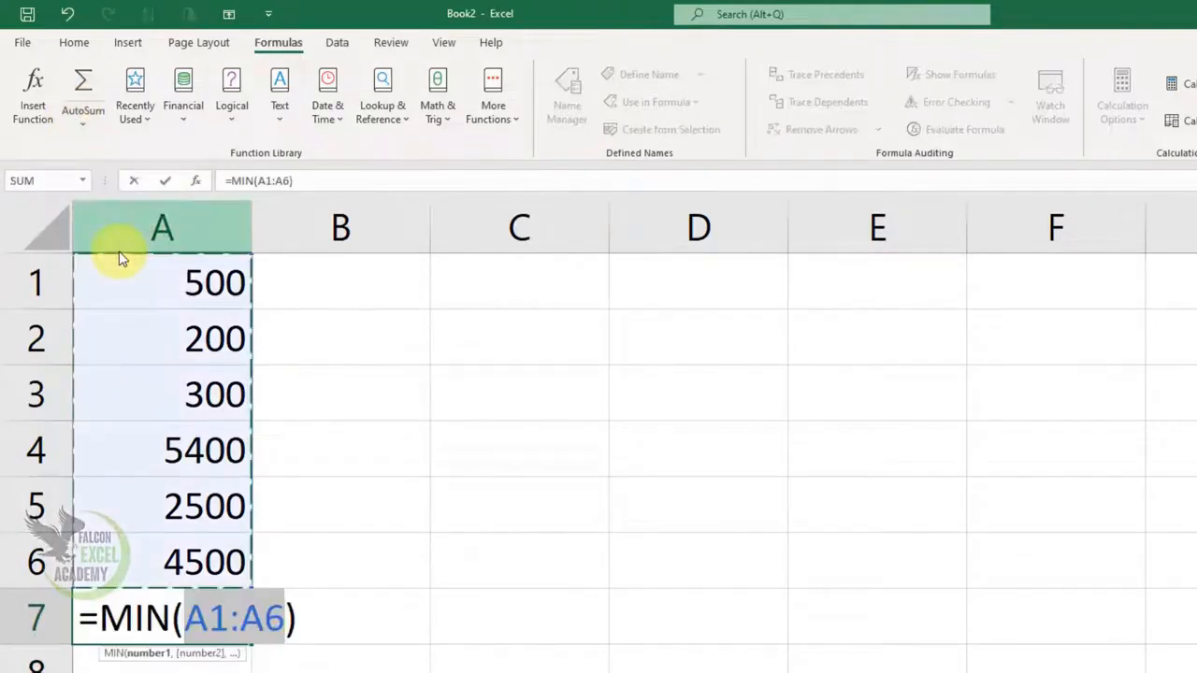
pyautogui.hotkey('ctrl', 'Return')
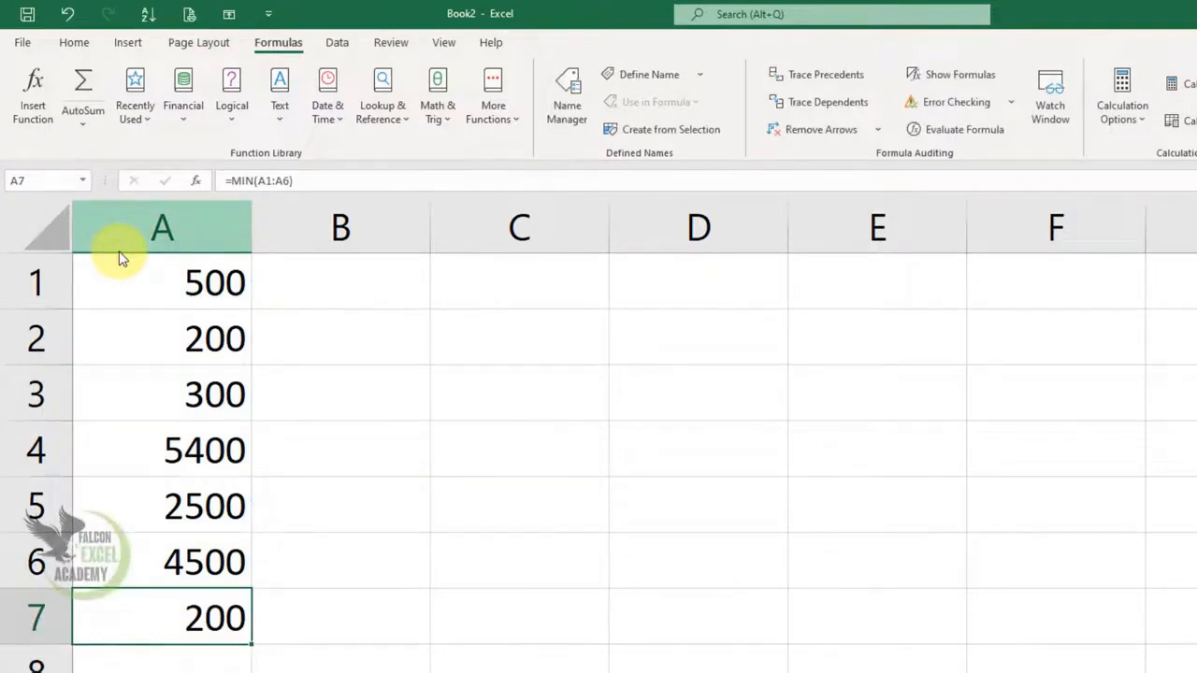
pyautogui.press('Delete')
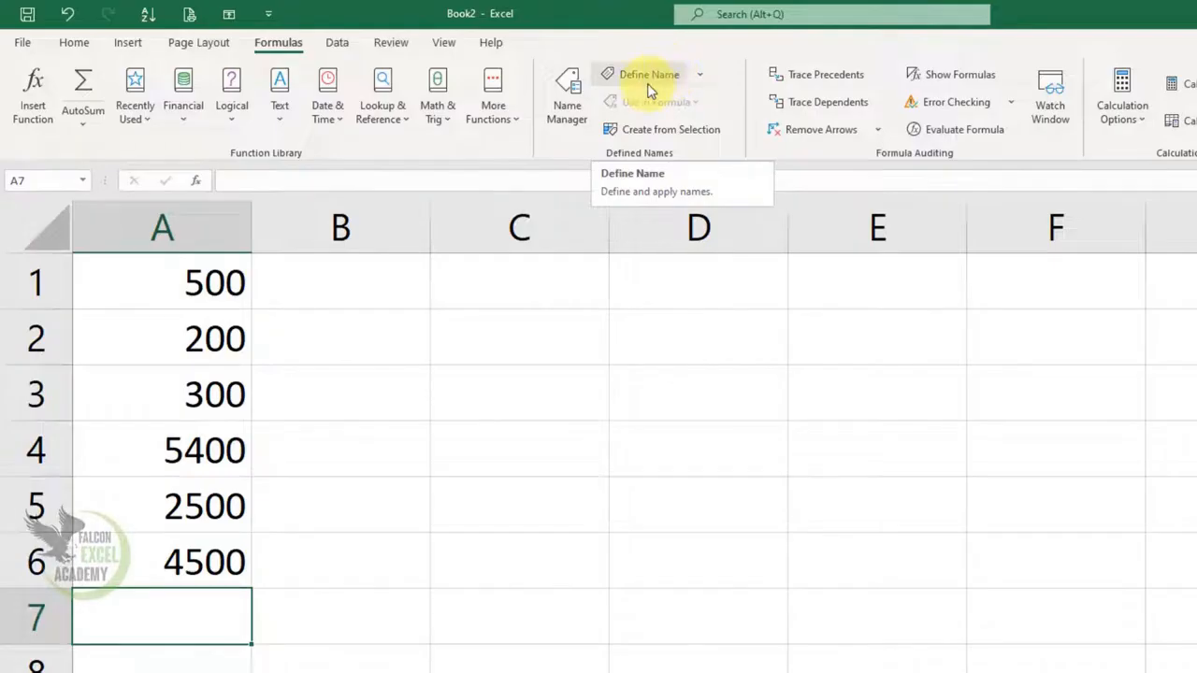
pyautogui.moveTo(234, 284); pyautogui.dragTo(208, 561)
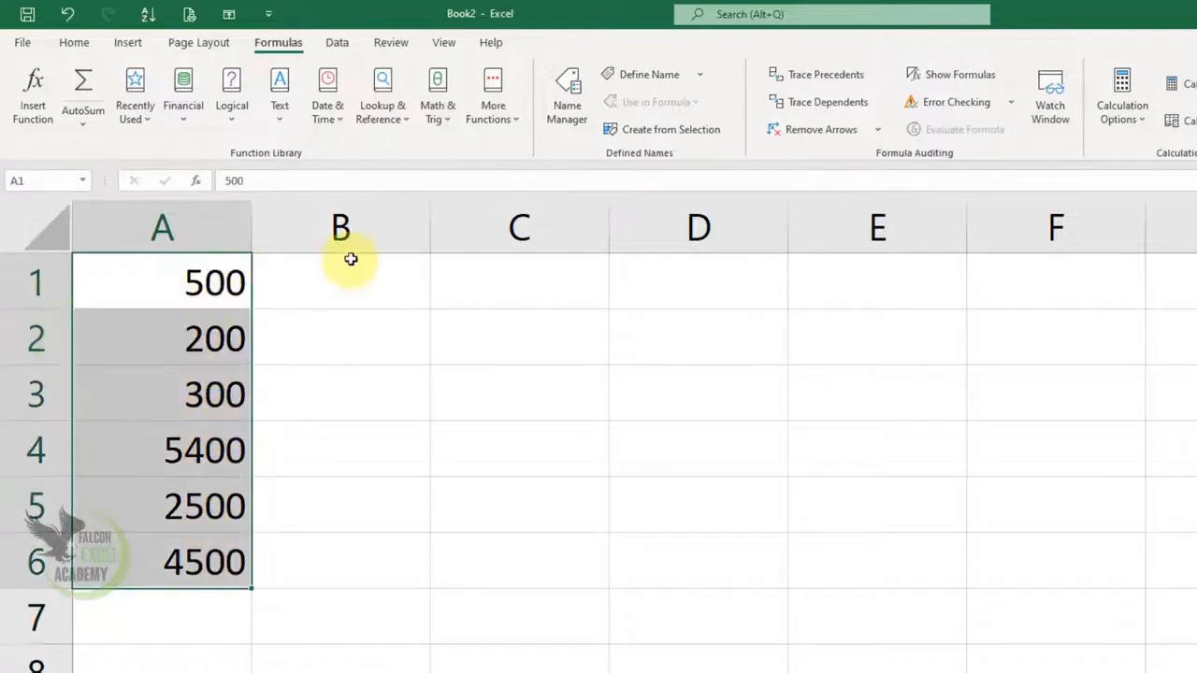
pyautogui.click(42, 178)
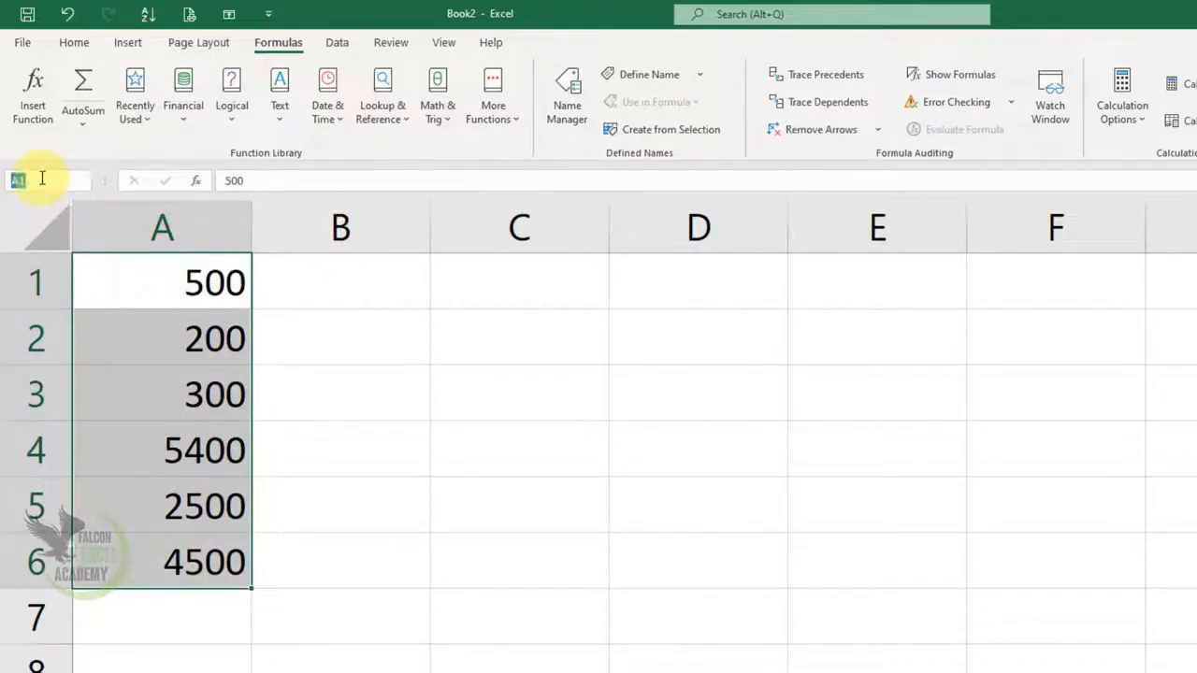
pyautogui.press('Escape')
# Step: Define the name Fee for the range A1:A6 with Workbook scope
pyautogui.moveTo(213, 297); pyautogui.dragTo(193, 555)
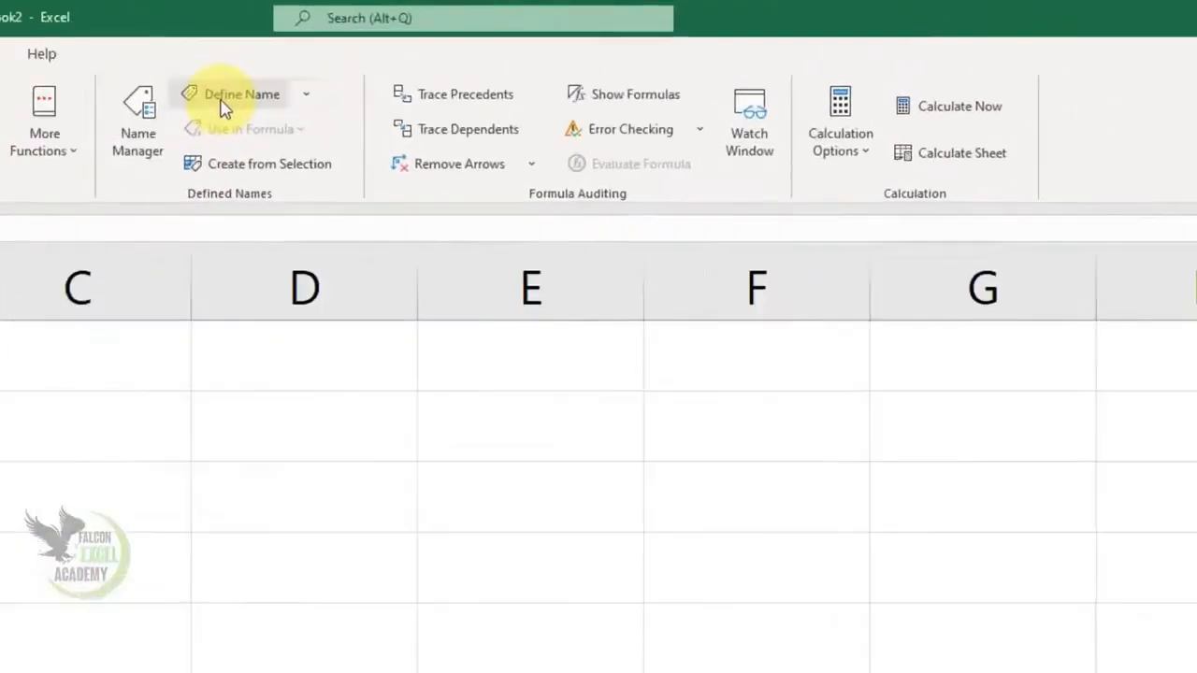
pyautogui.click(304, 94)
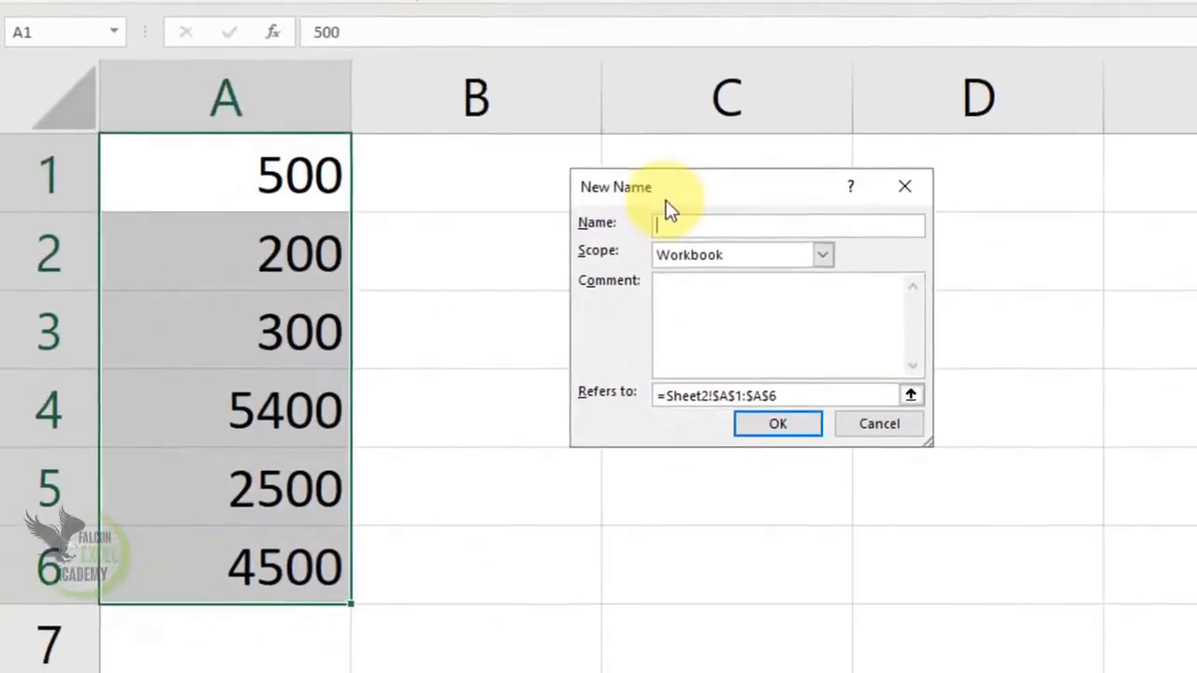
pyautogui.click(816, 256)
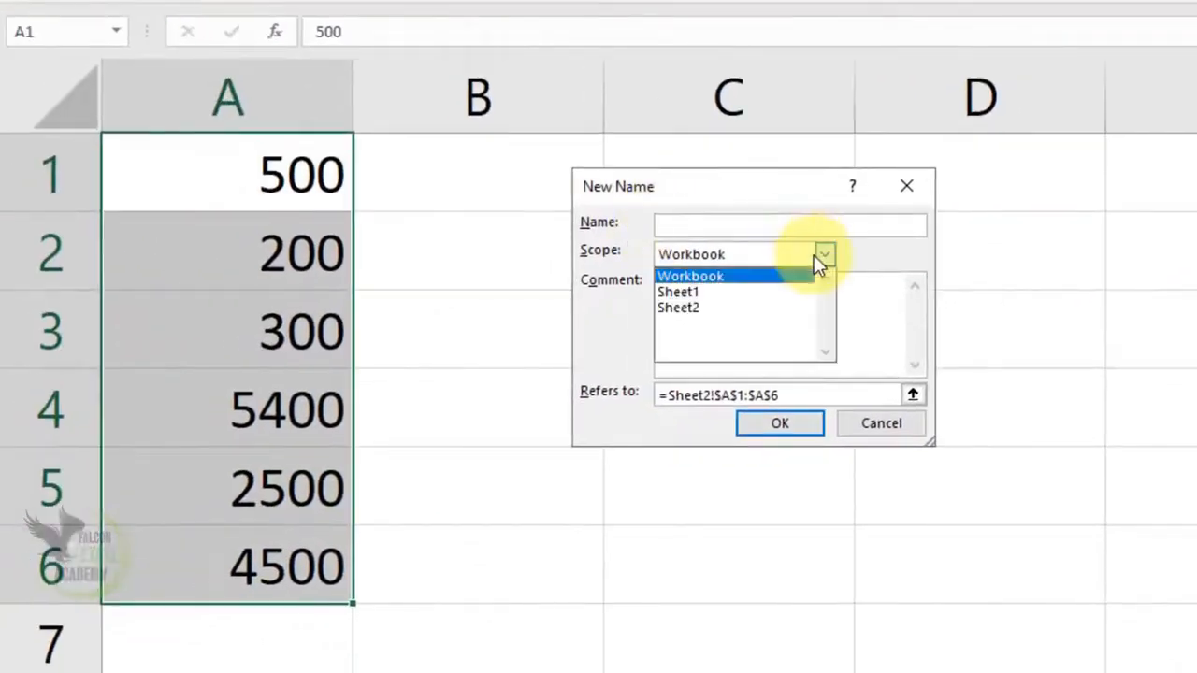
pyautogui.click(718, 280)
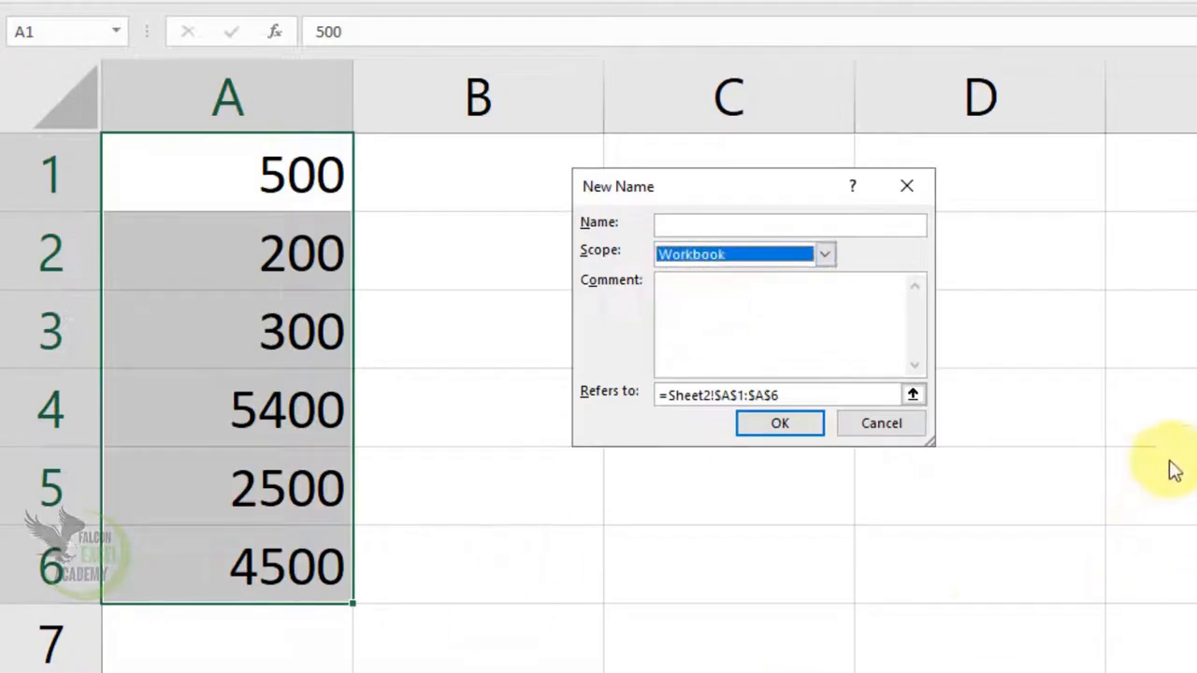
pyautogui.click(789, 224)
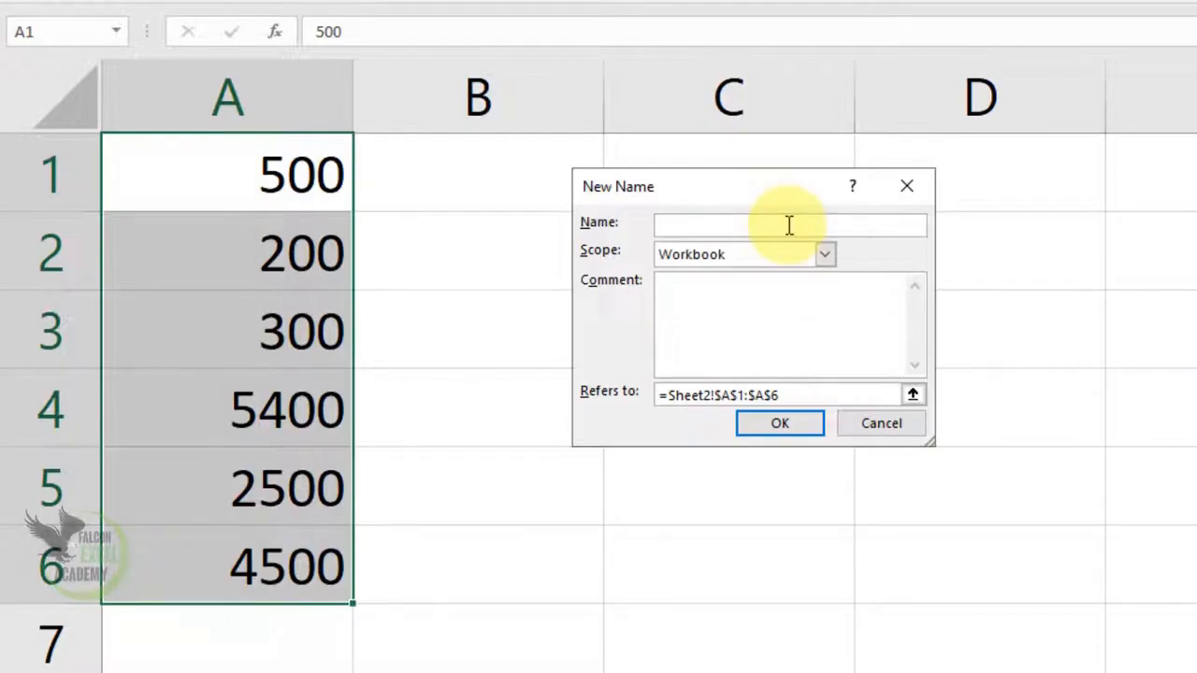
pyautogui.press('BackSpace')
pyautogui.press('BackSpace')
pyautogui.press('BackSpace')
pyautogui.write('Fee')
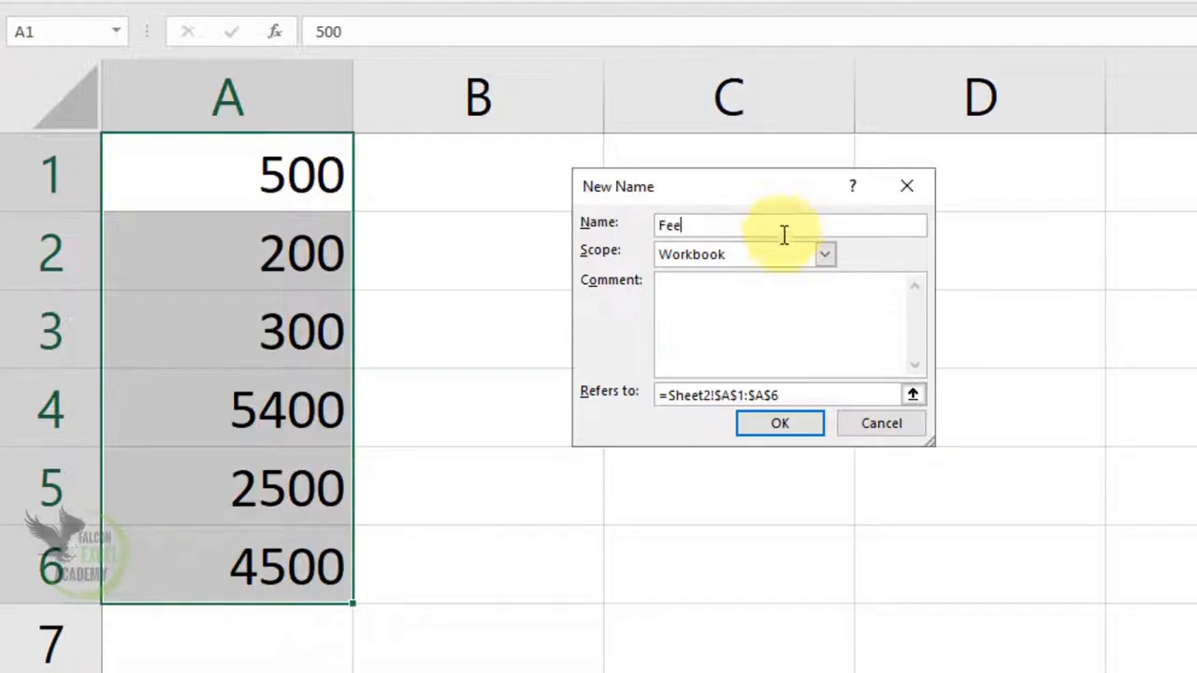
pyautogui.click(777, 424)
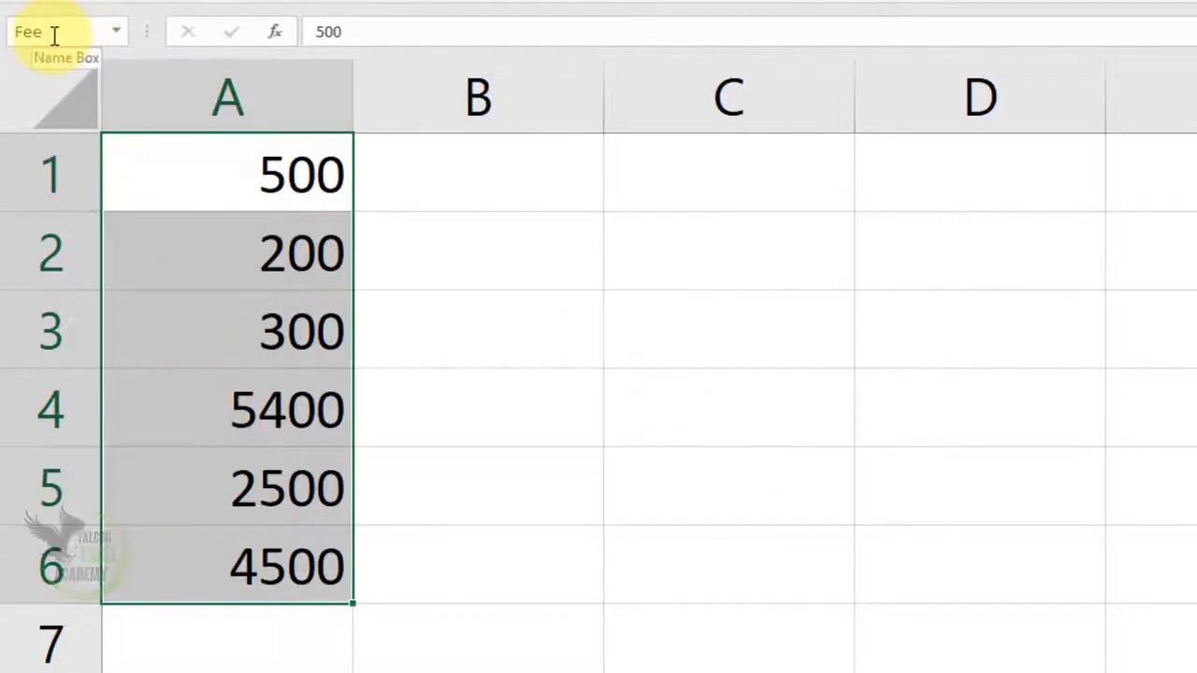
# Step: Enter the formula =SUM(Fee) in cell C1 to total the named range
pyautogui.click(756, 187)
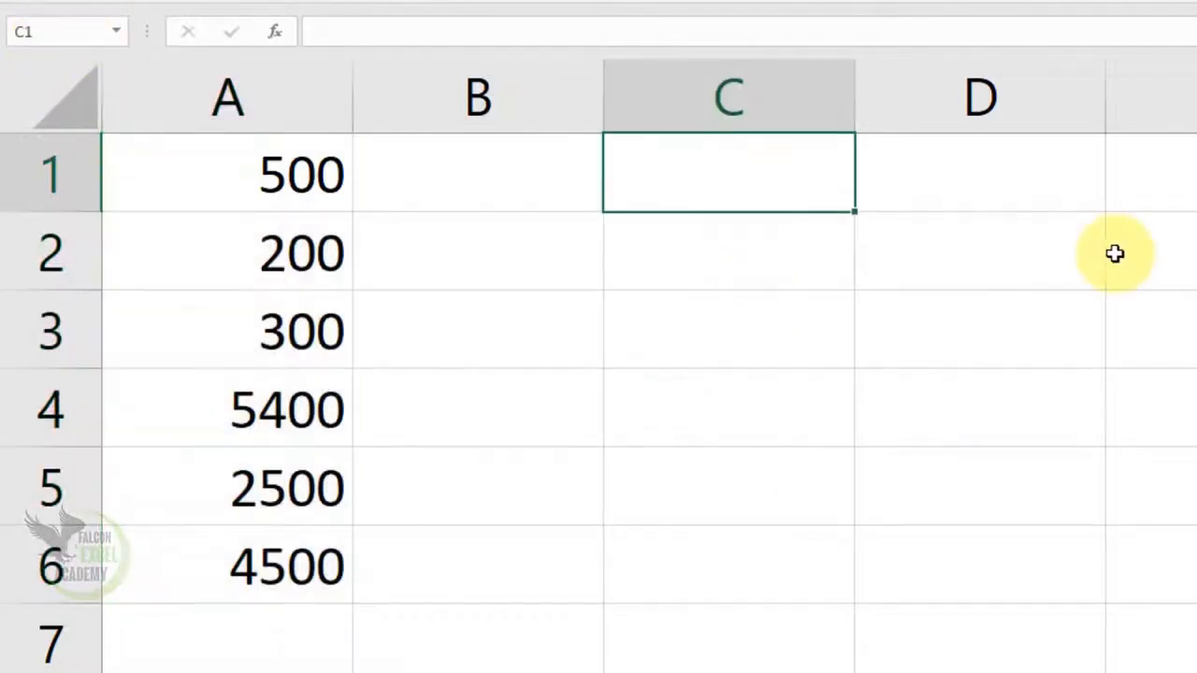
pyautogui.write('=')
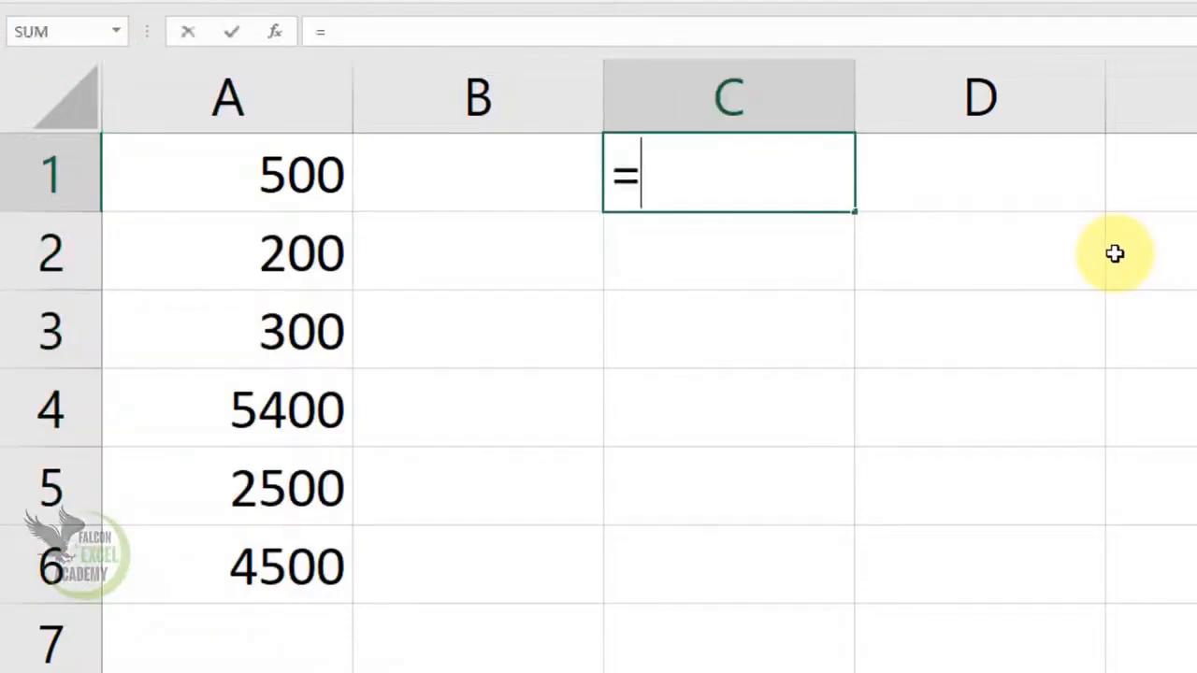
pyautogui.write('sum(')
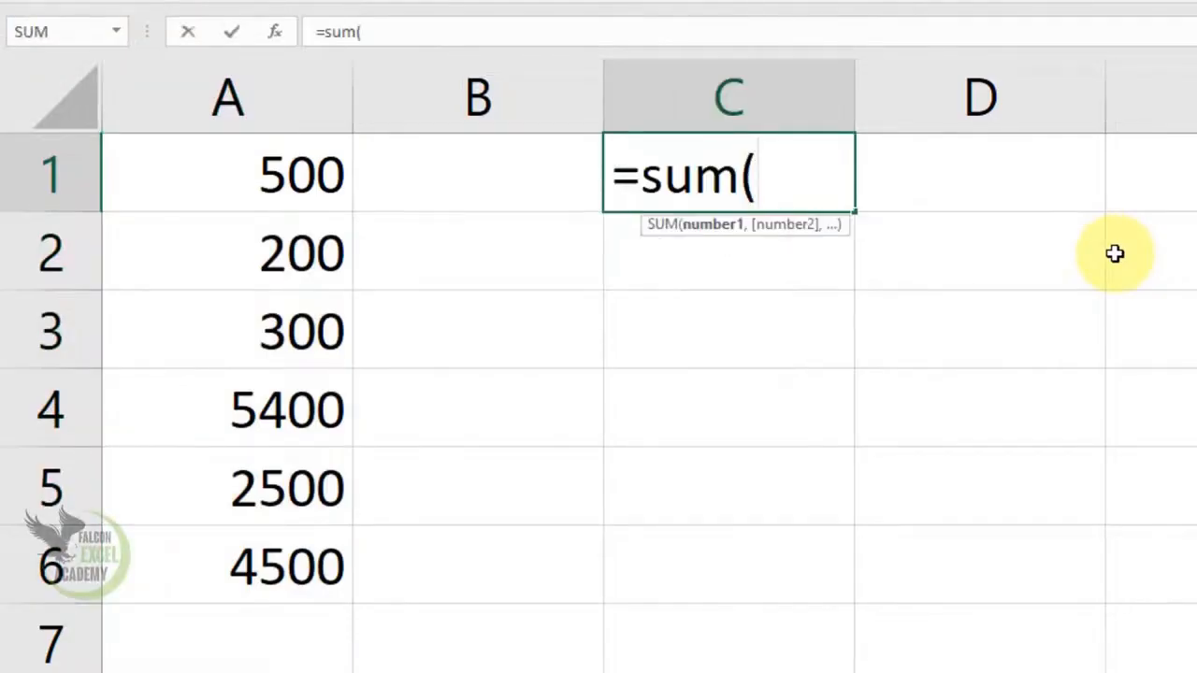
pyautogui.write('fee')
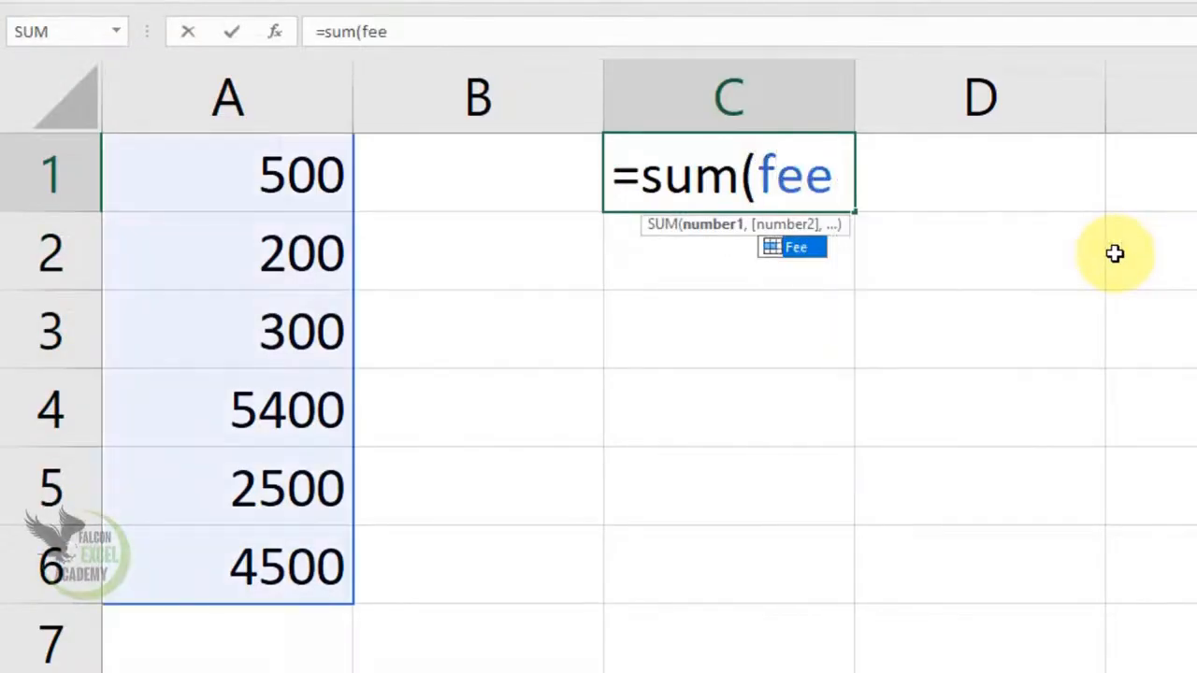
pyautogui.press('Tab')
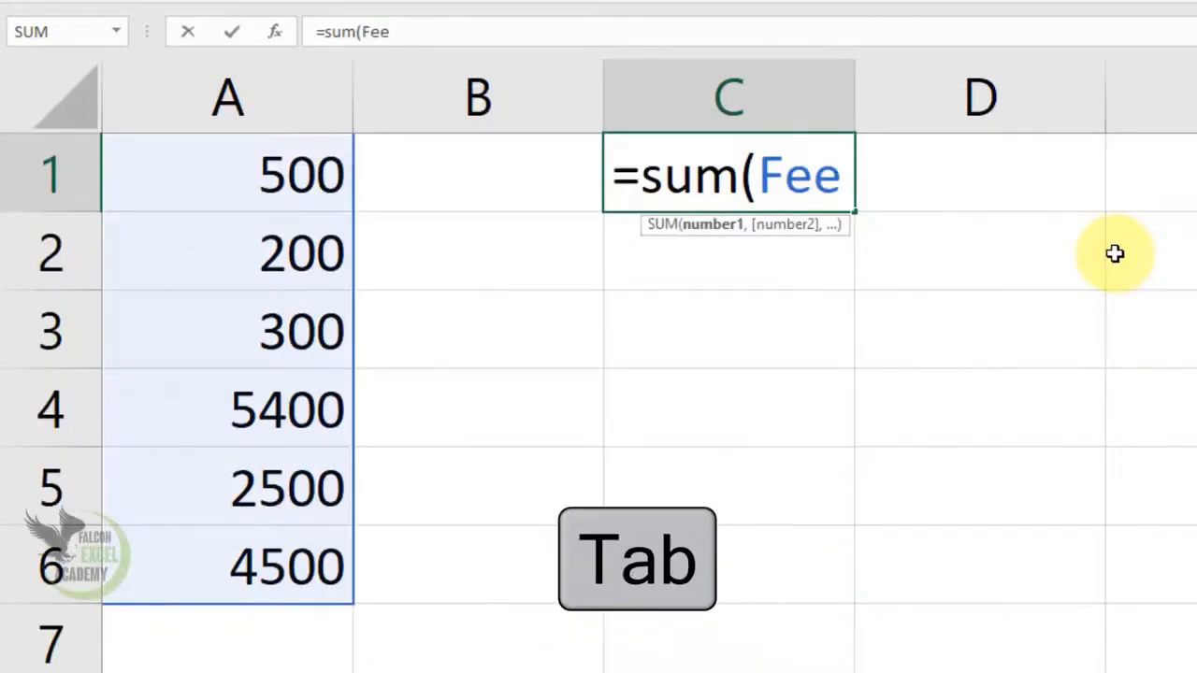
pyautogui.write(')')
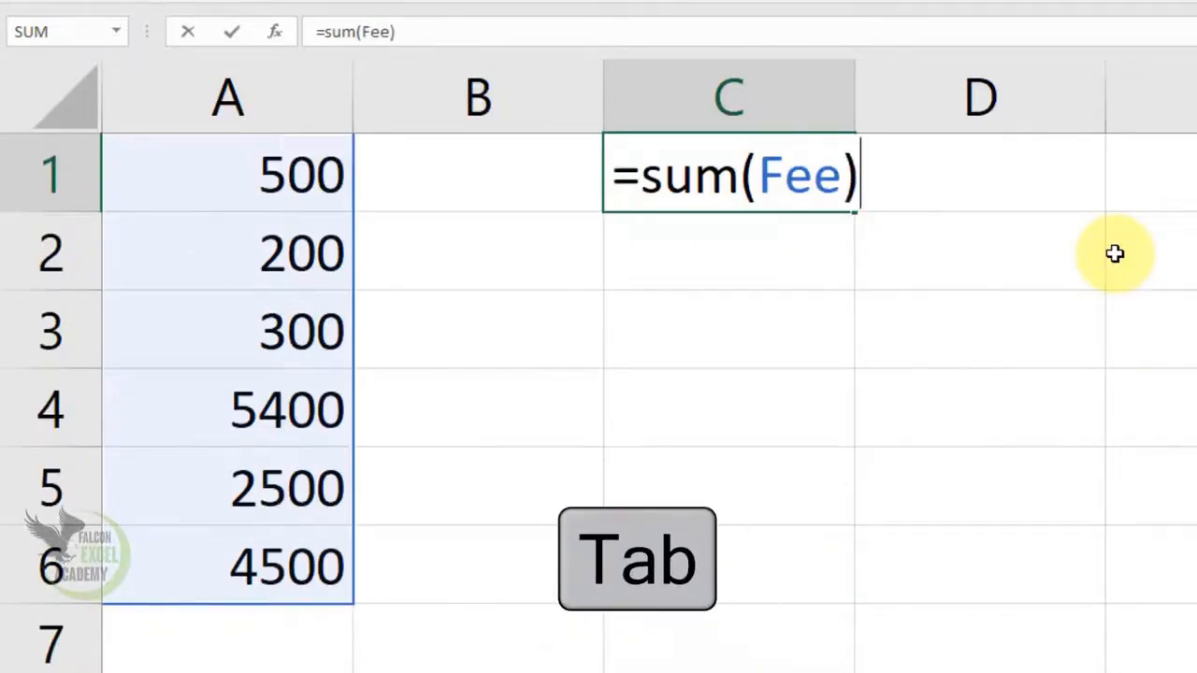
pyautogui.hotkey('ctrl', 'Return')
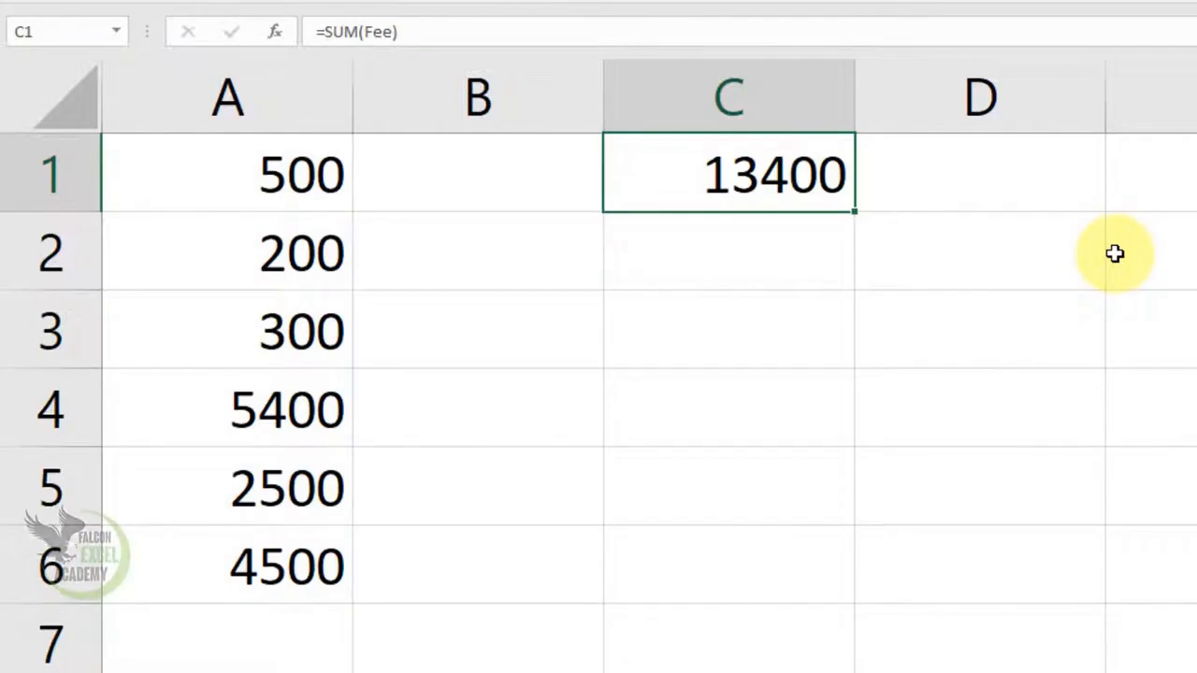
# Step: Enter the formula =MAX(Fee) in cell A7 to find the largest value of the named range
pyautogui.press('Down')
pyautogui.press('Down')
pyautogui.press('Down')
pyautogui.press('Down')
pyautogui.press('Down')
pyautogui.press('Left')
pyautogui.press('Left')
pyautogui.press('Down')
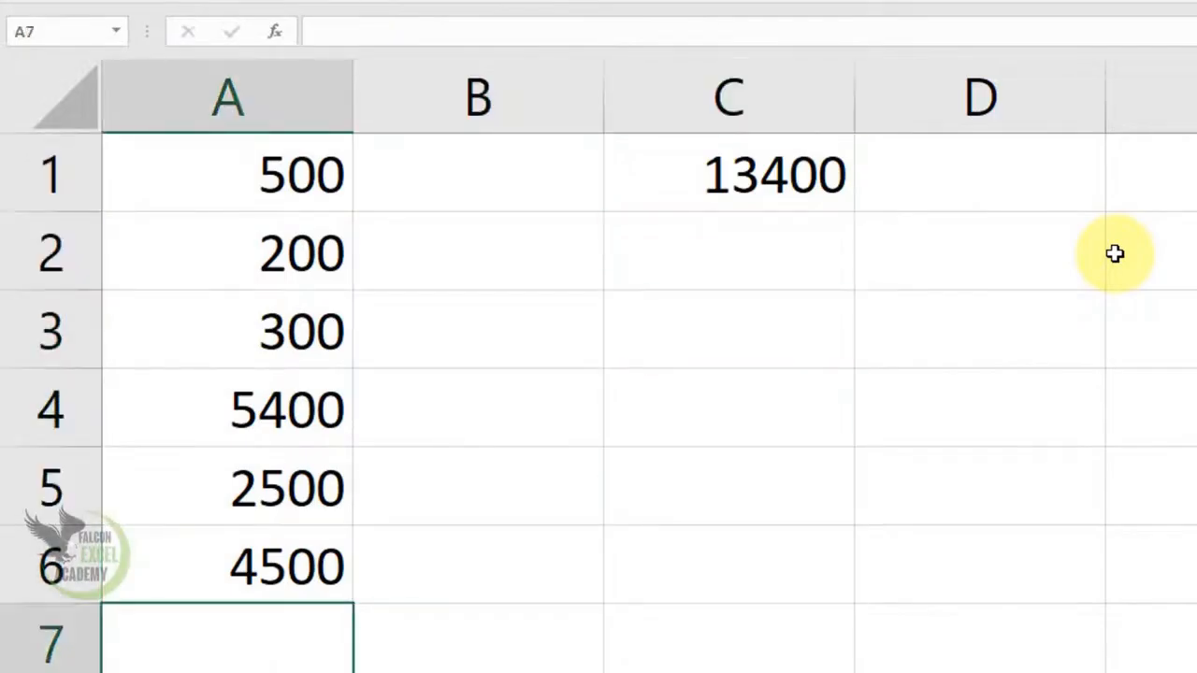
pyautogui.write('=')
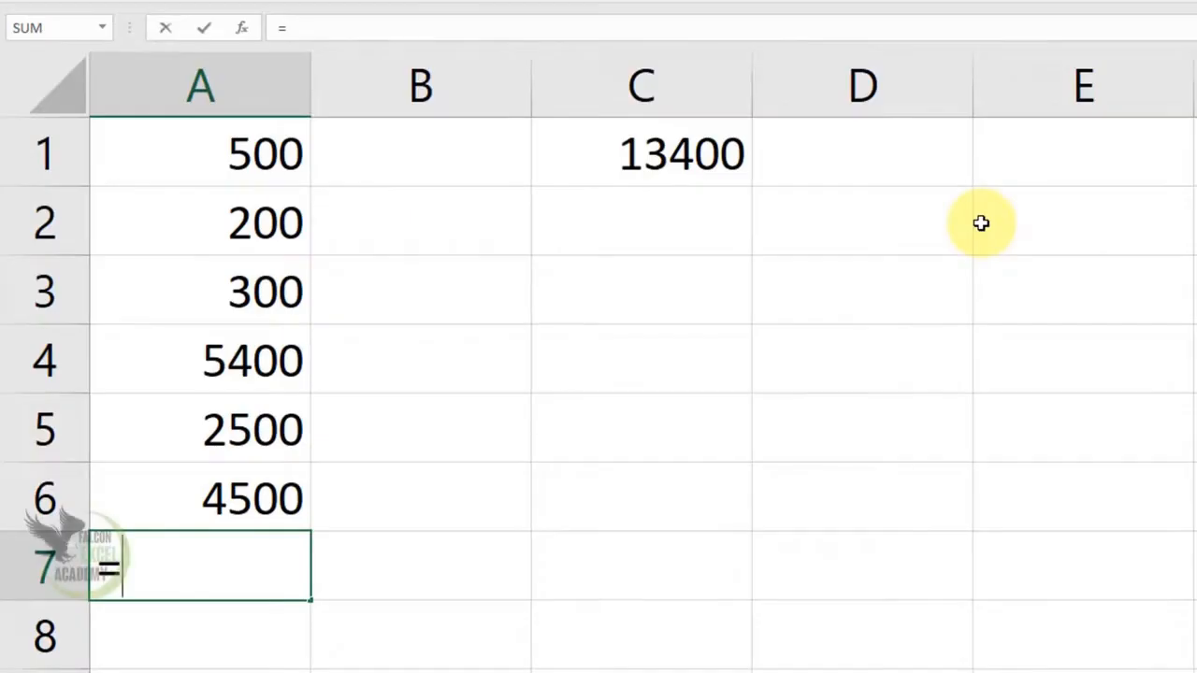
pyautogui.write('msx')
pyautogui.press('BackSpace')
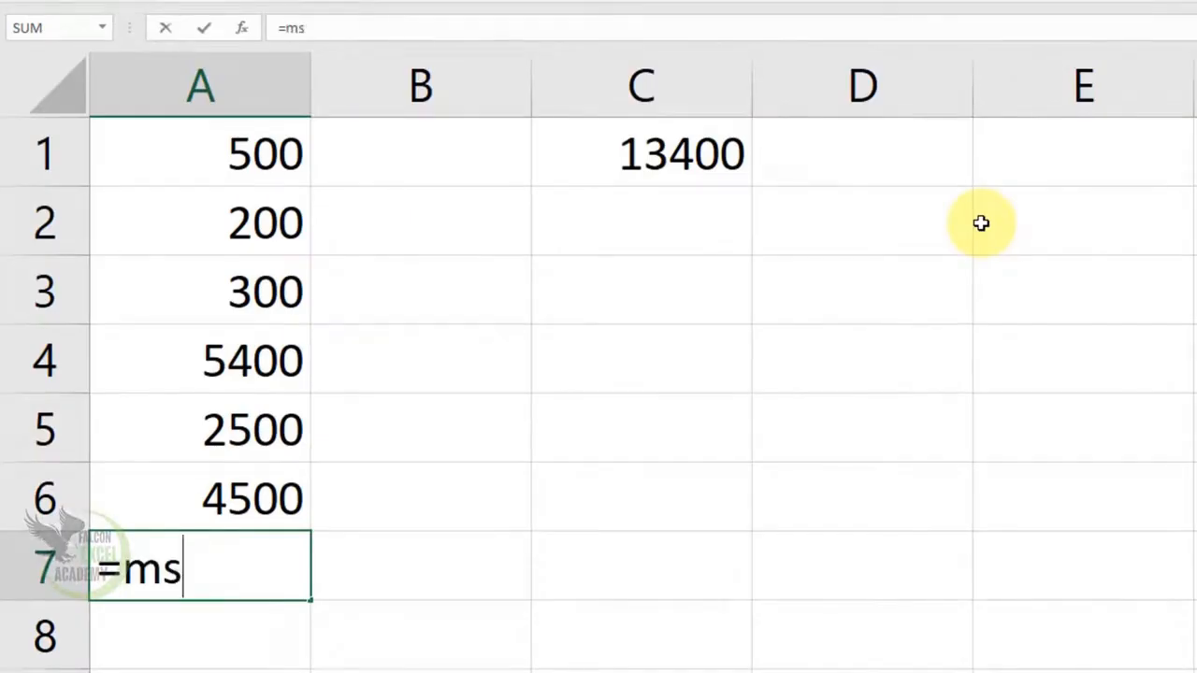
pyautogui.press('BackSpace')
pyautogui.write('ax')
pyautogui.press('Tab')
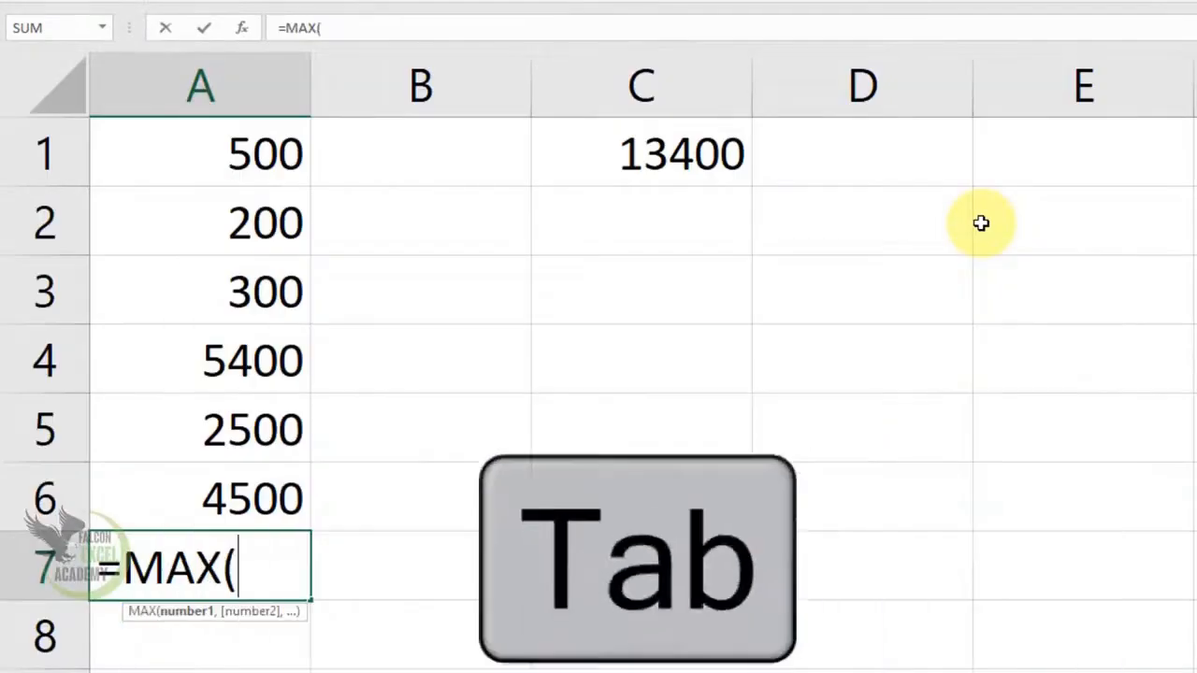
pyautogui.write('fee')
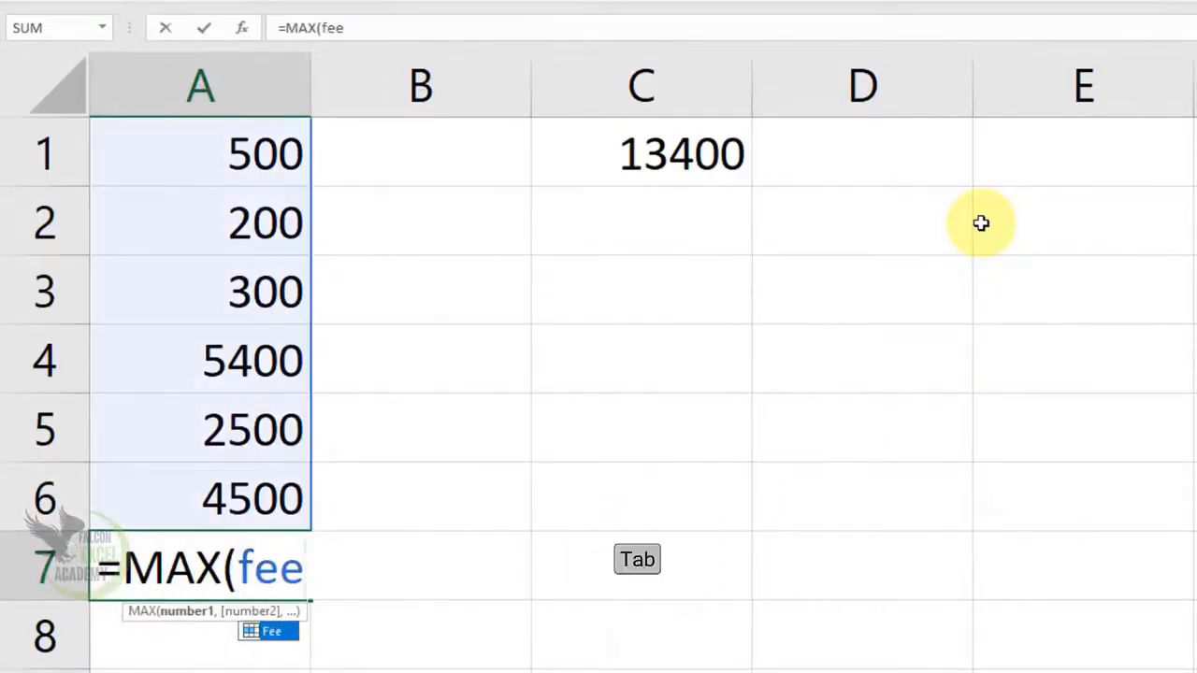
pyautogui.press('Tab')
pyautogui.write(')')
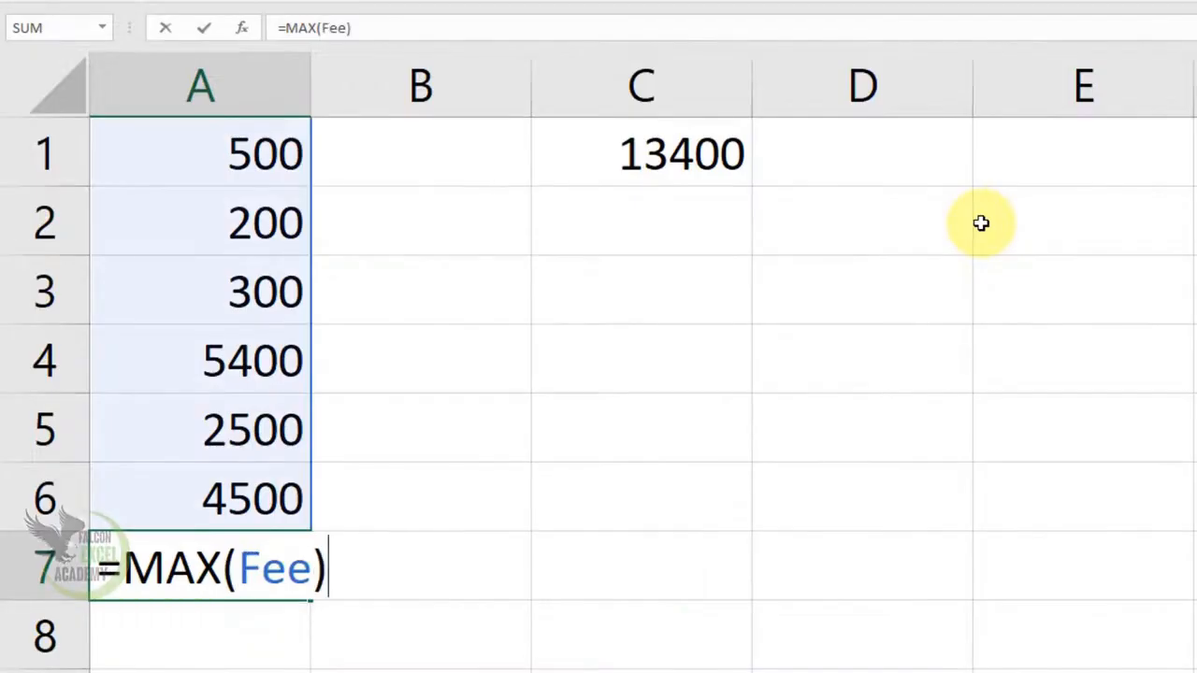
pyautogui.press('Return')
pyautogui.press('Up')
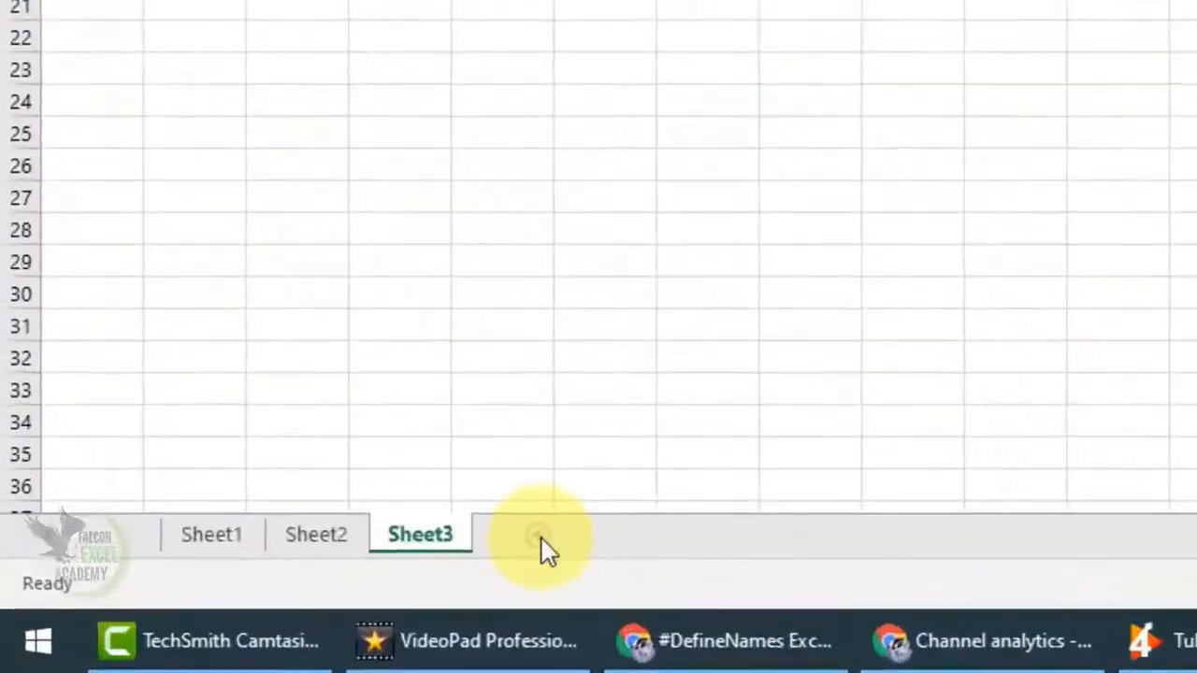
# Step: Add a new worksheet, and from it go to the named range Fee using a widened Name Box
pyautogui.click(208, 628)
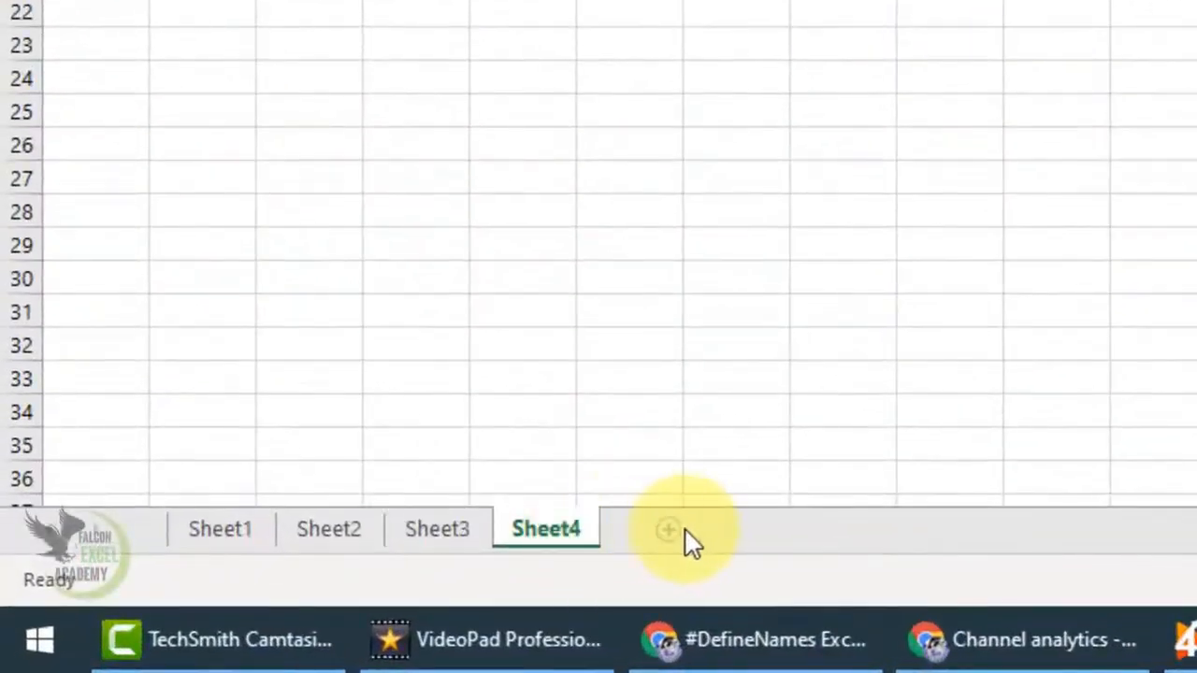
pyautogui.click(666, 531)
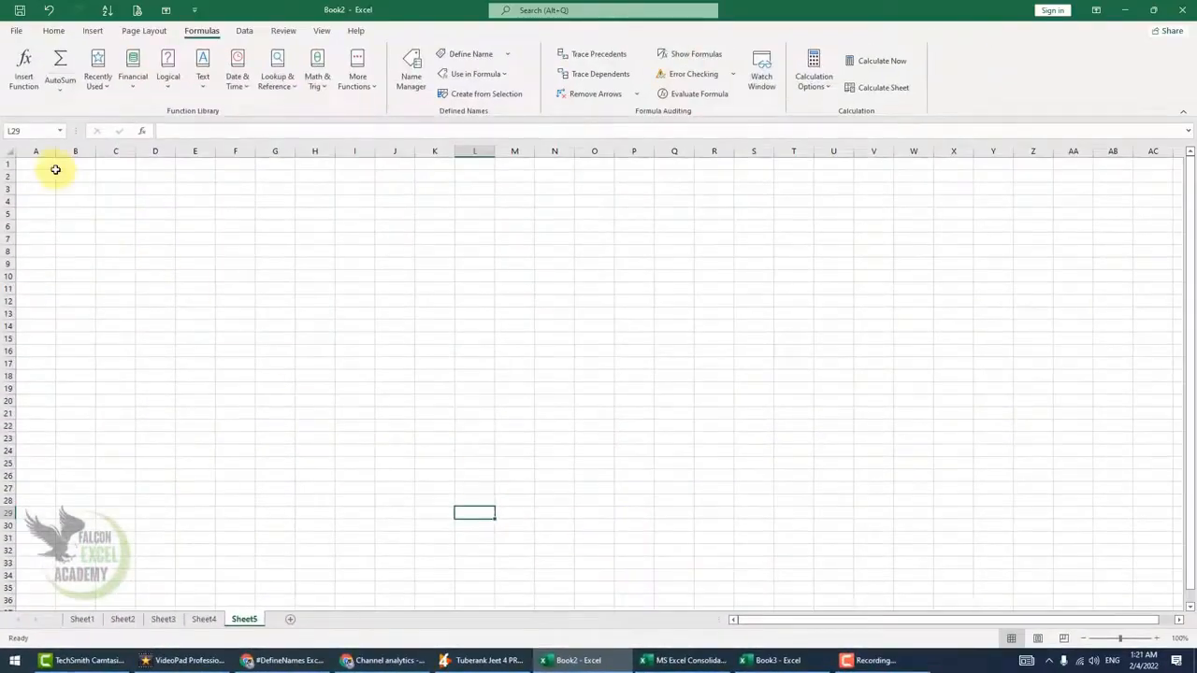
pyautogui.moveTo(67, 131); pyautogui.dragTo(147, 131)
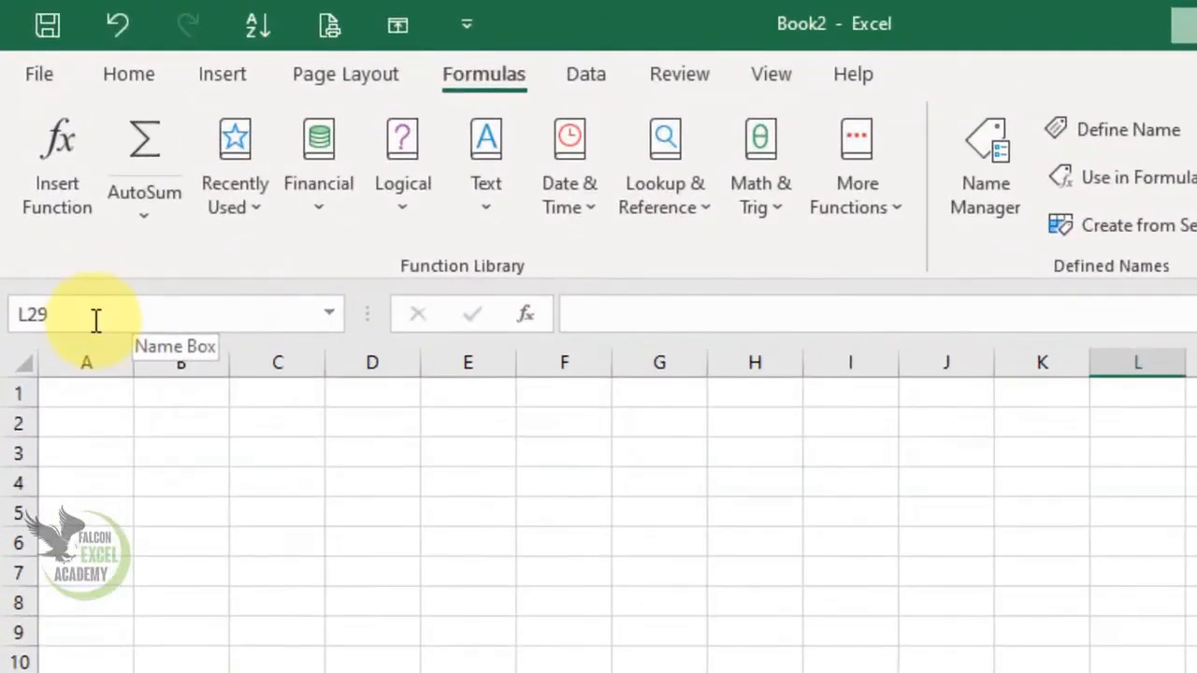
pyautogui.click(78, 260)
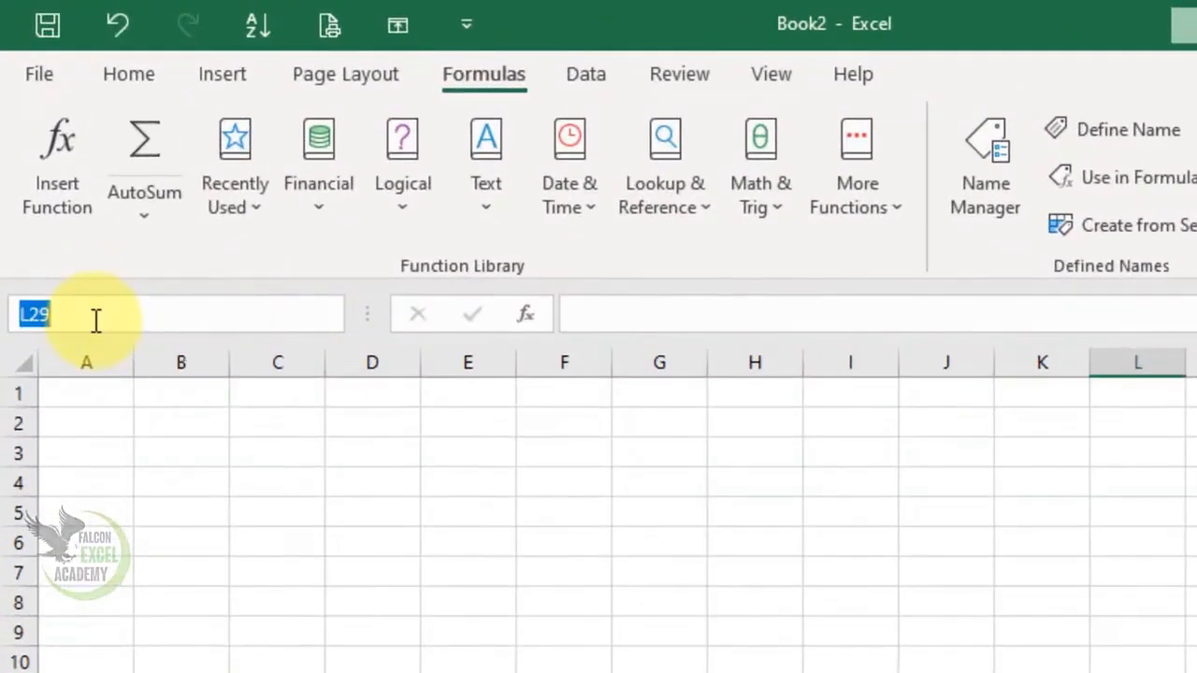
pyautogui.write('fee')
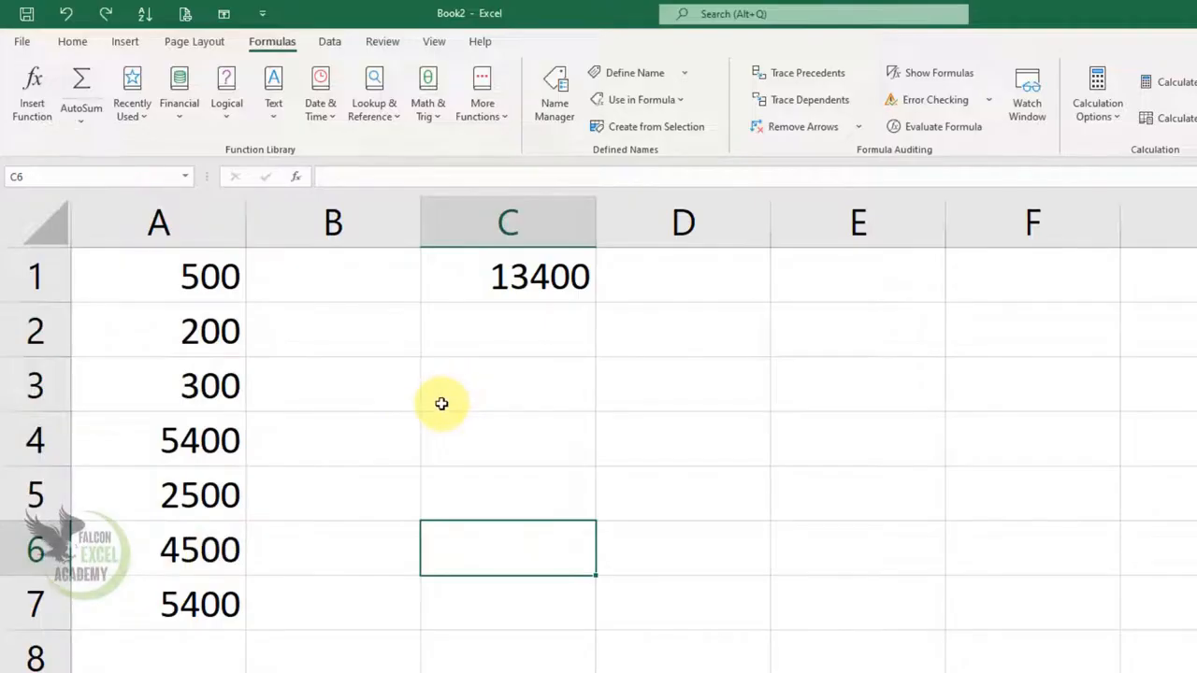
# Step: Delete the defined name Fee in the Name Manager, and close the manager
pyautogui.click(554, 96)
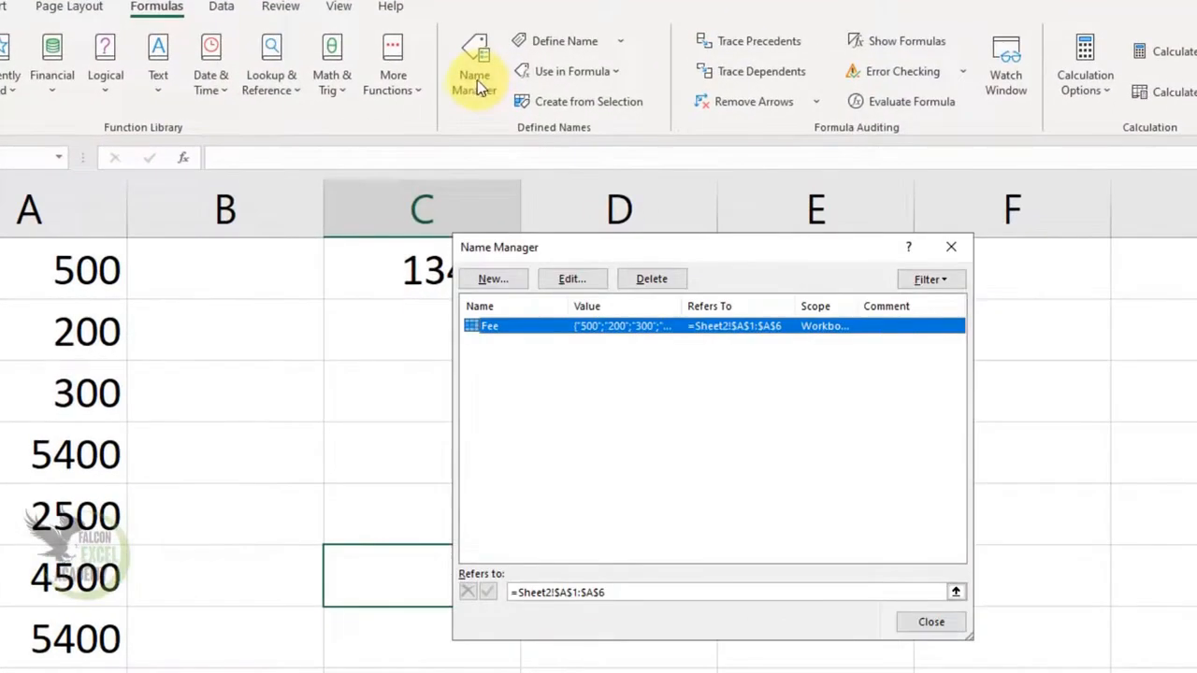
pyautogui.moveTo(534, 249); pyautogui.dragTo(620, 282)
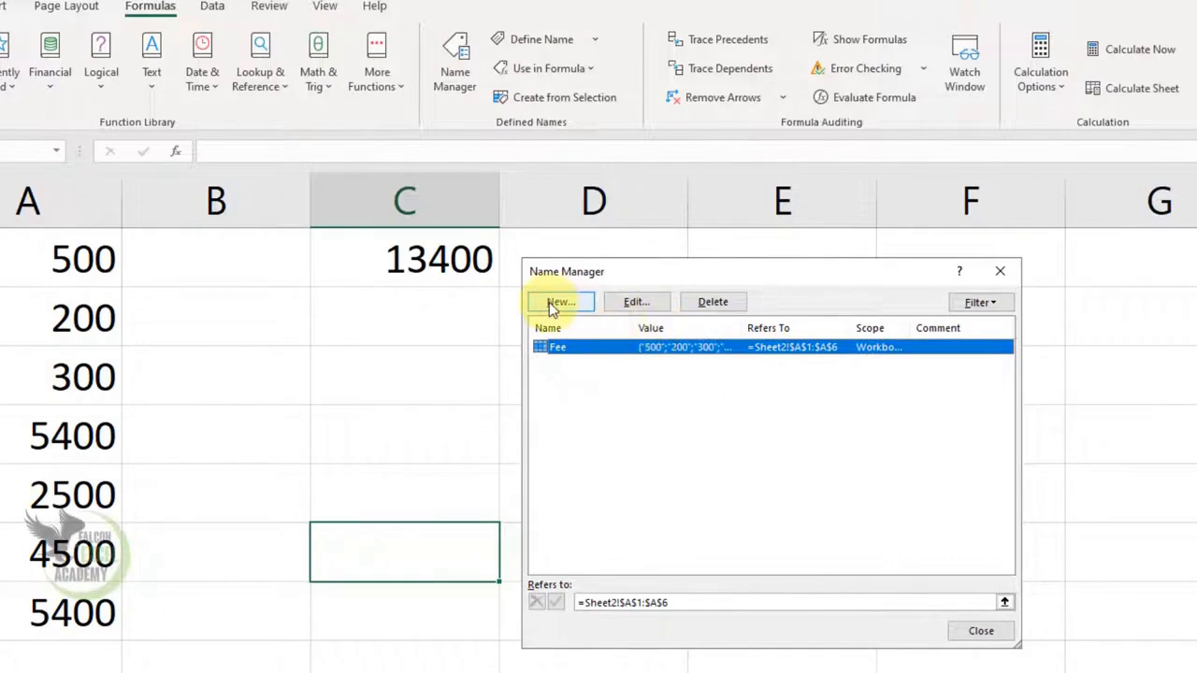
pyautogui.click(712, 302)
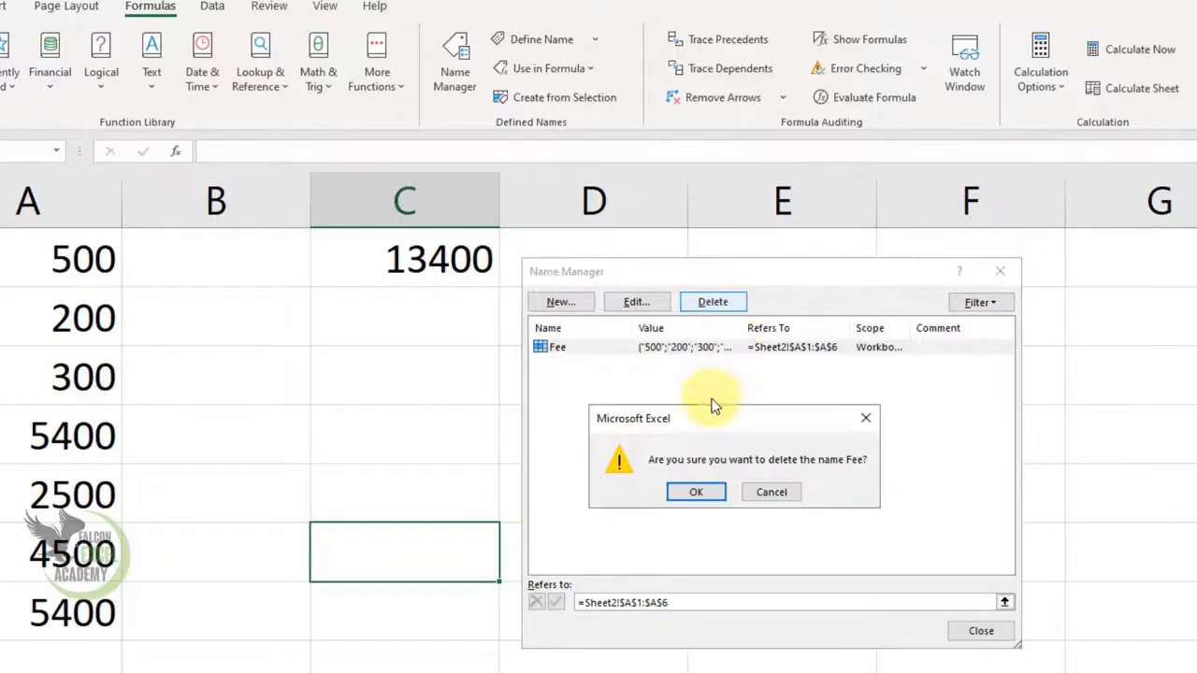
pyautogui.click(696, 490)
pyautogui.click(980, 631)
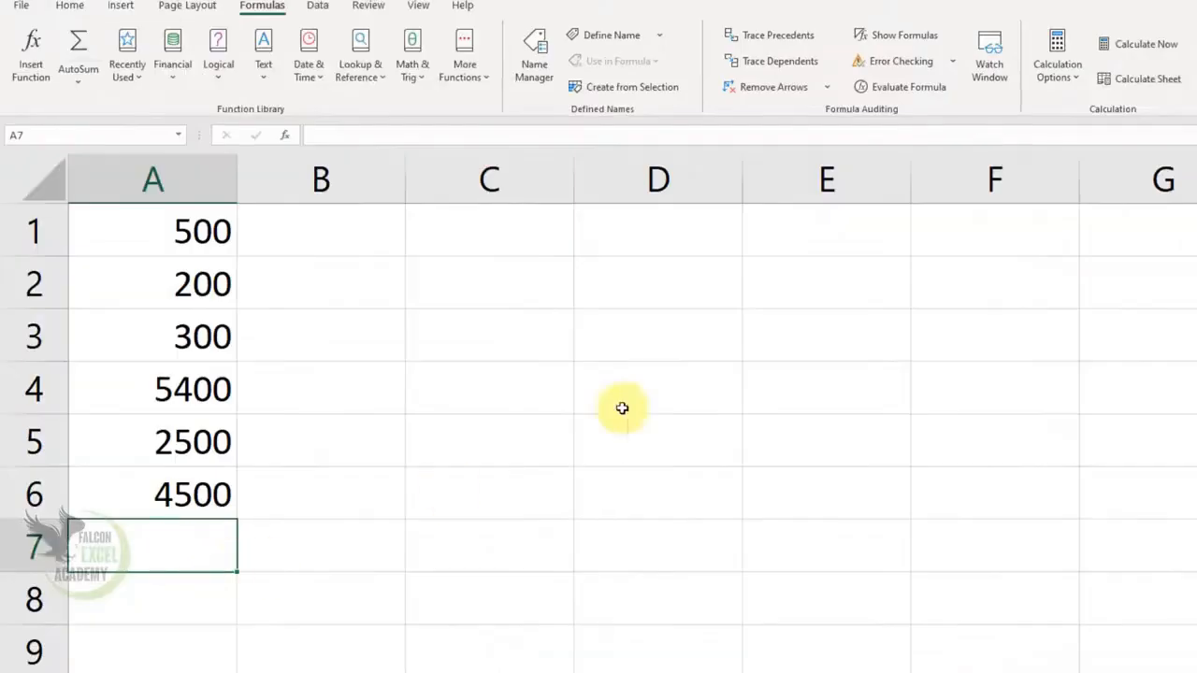
pyautogui.click(564, 472)
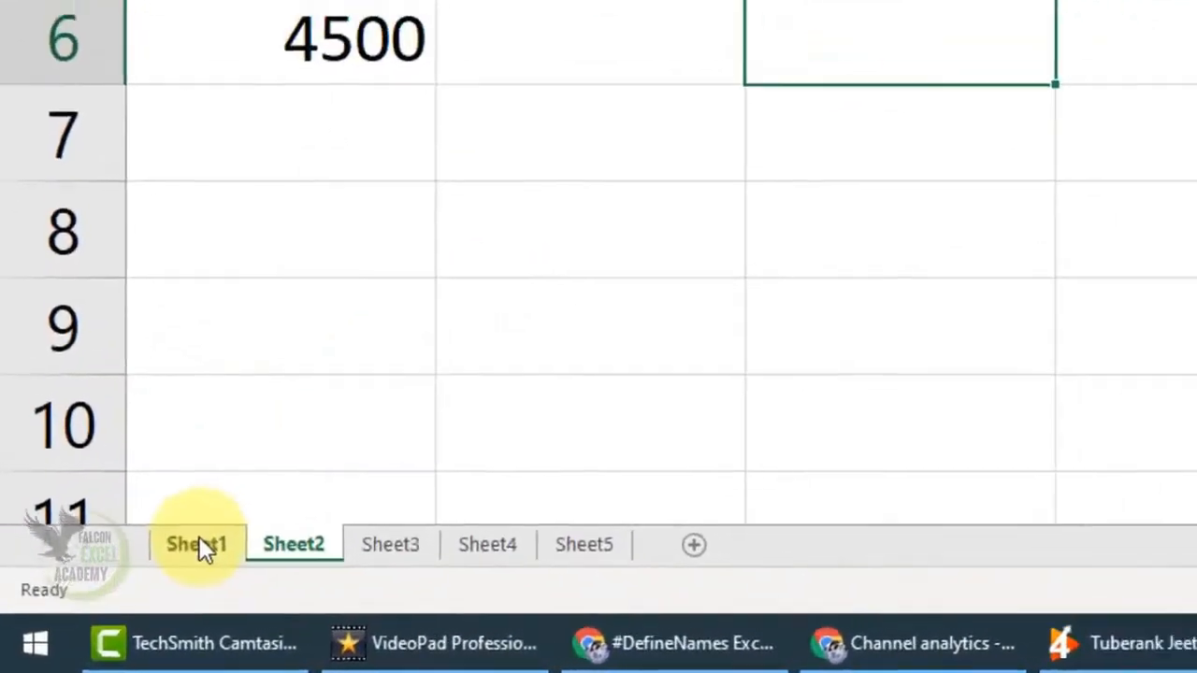
# Step: On Sheet1, define the name Eng with Workbook scope for the English marks column including its header, C1:C8
pyautogui.click(199, 543)
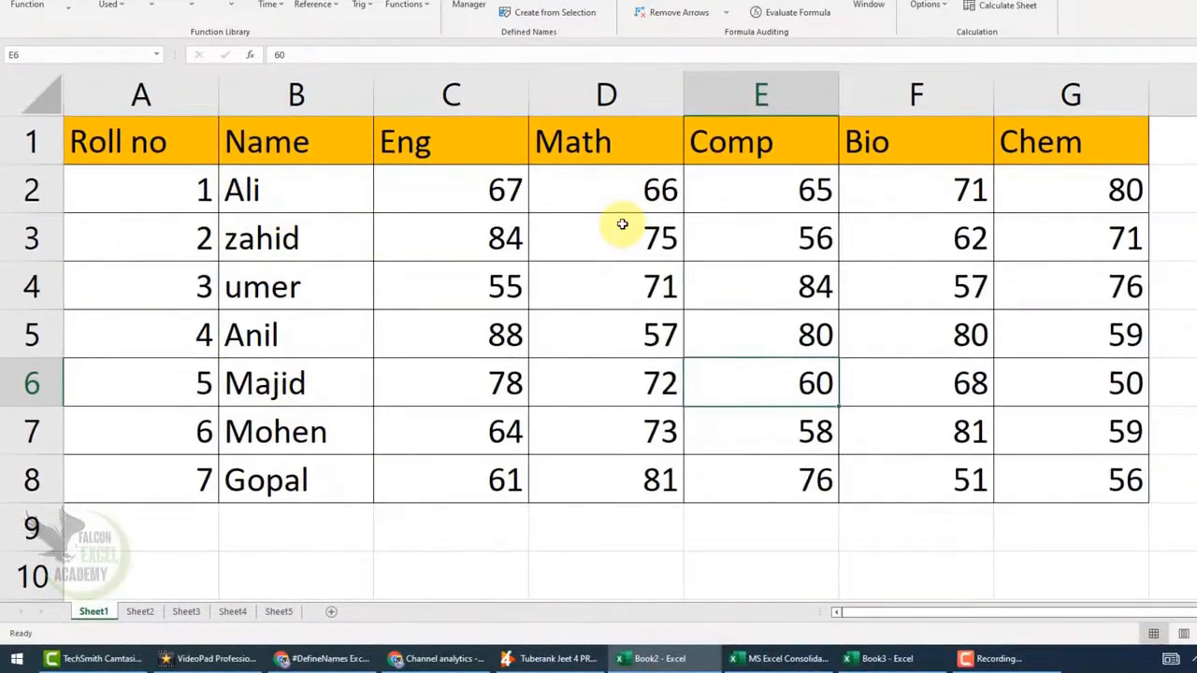
pyautogui.click(455, 149)
pyautogui.moveTo(461, 171); pyautogui.dragTo(471, 477)
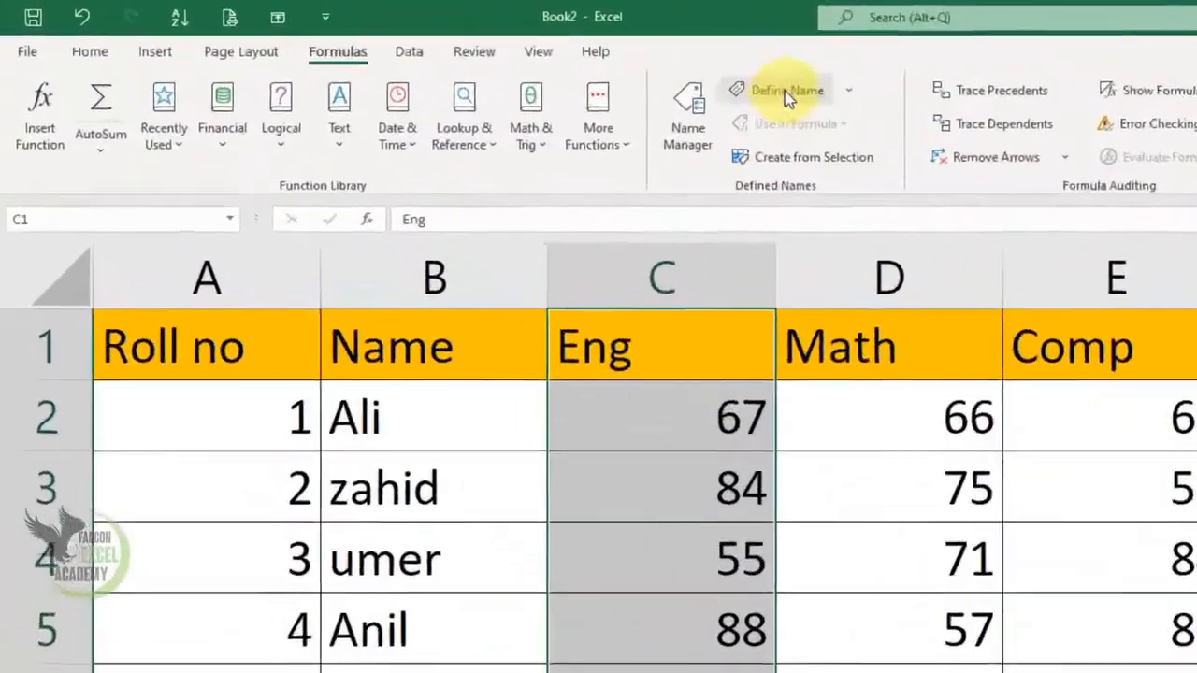
pyautogui.click(787, 93)
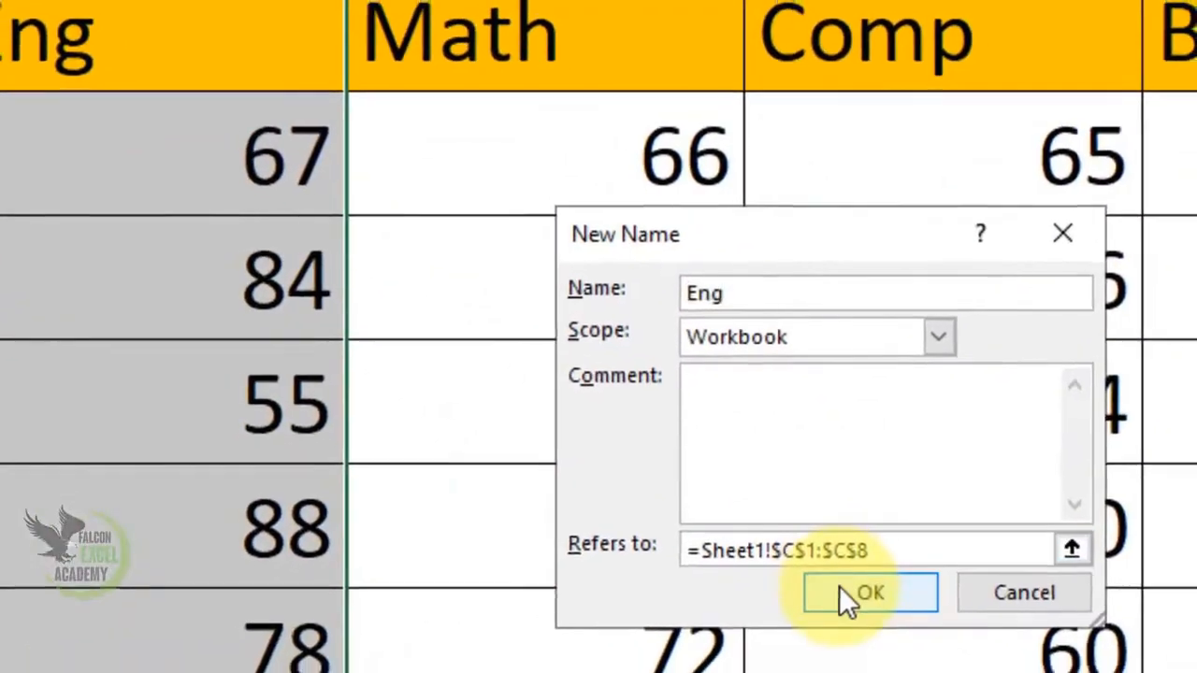
pyautogui.click(841, 589)
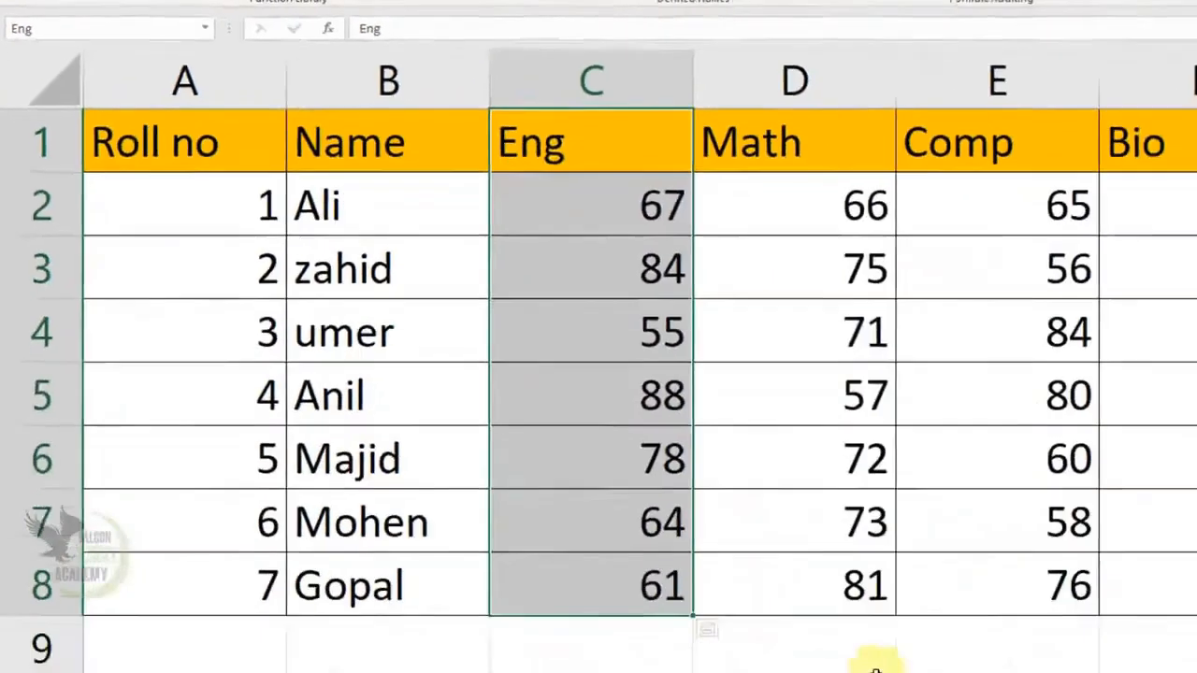
pyautogui.click(874, 654)
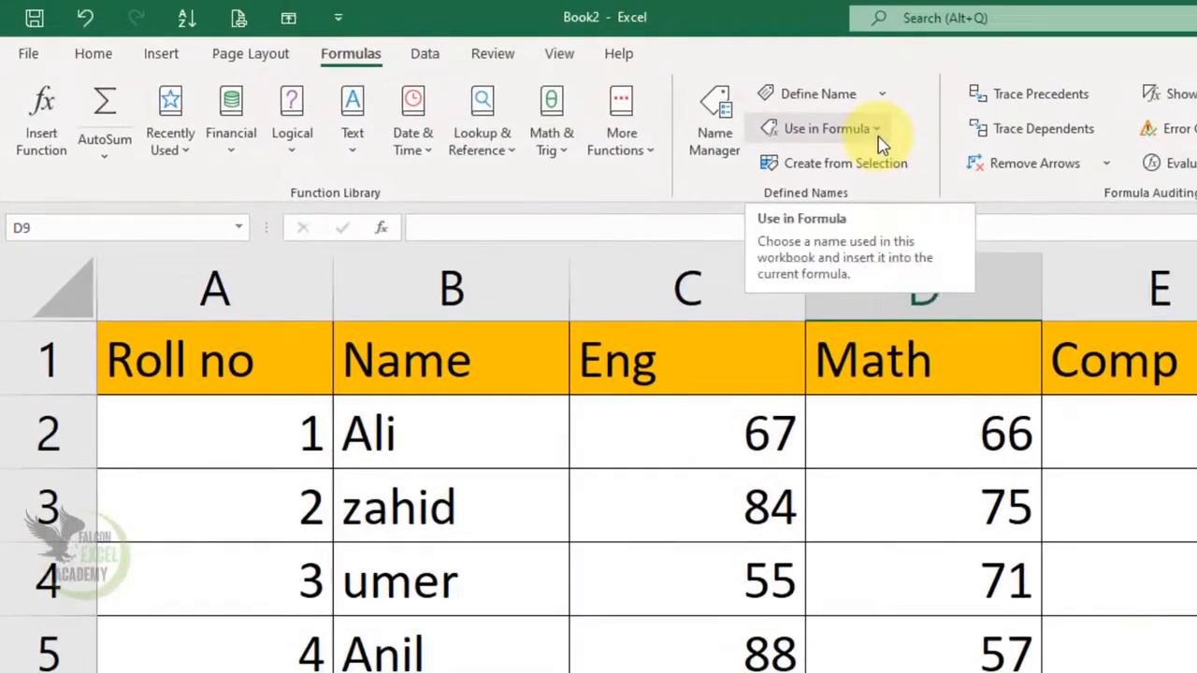
pyautogui.click(879, 137)
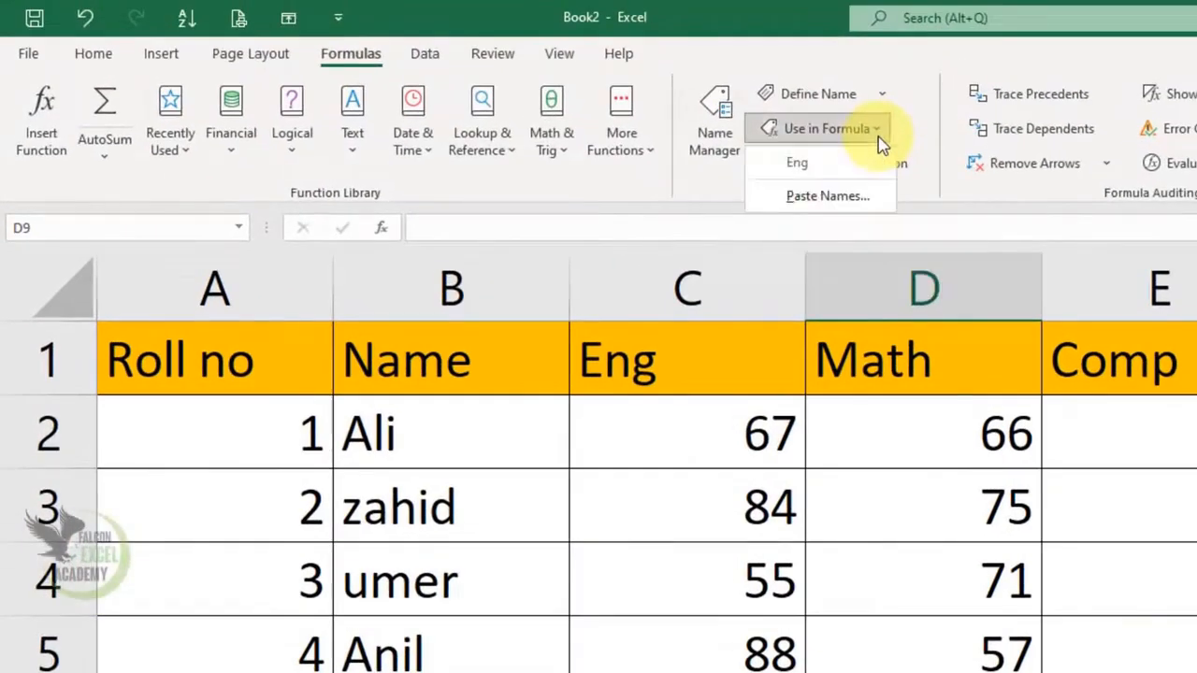
pyautogui.click(844, 164)
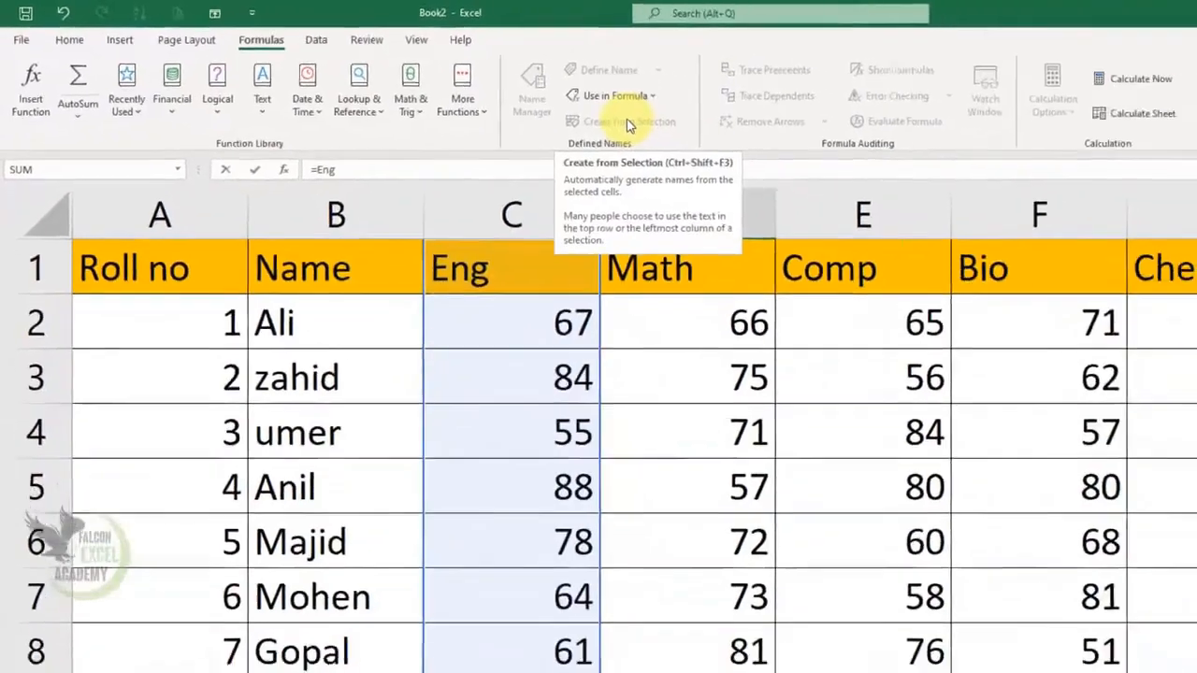
pyautogui.press('Escape')
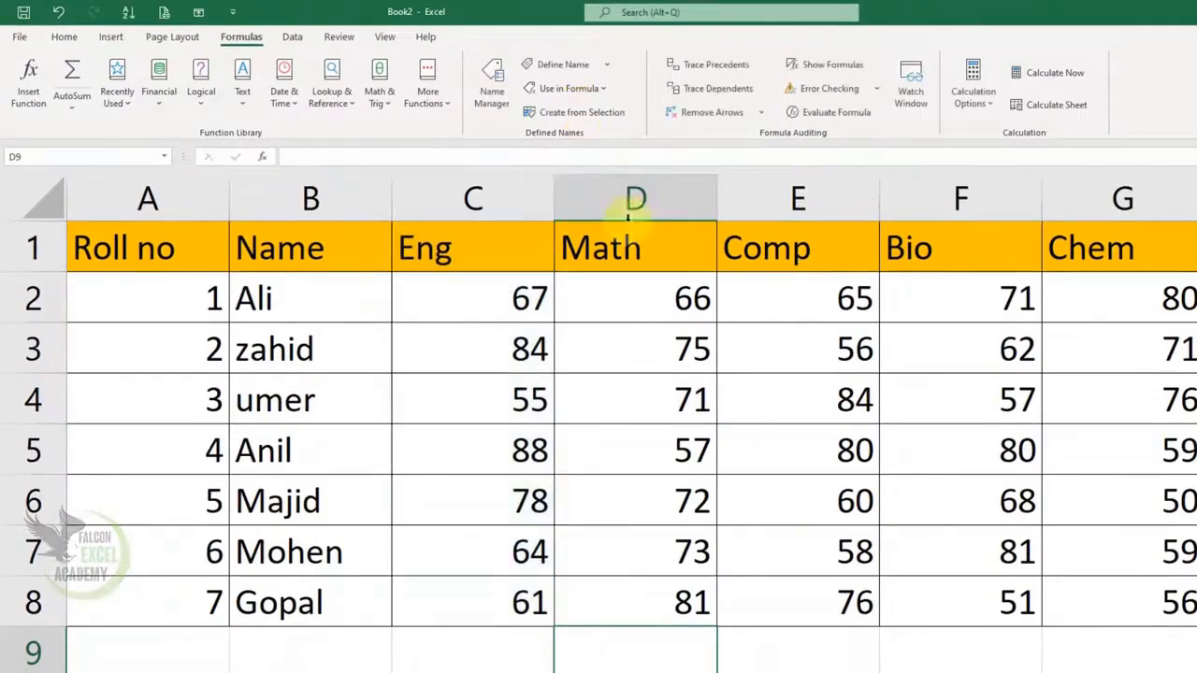
# Step: Total the English marks in cell C9 with =SUM(Eng), inserting the defined name through Use in Formula
pyautogui.click(508, 646)
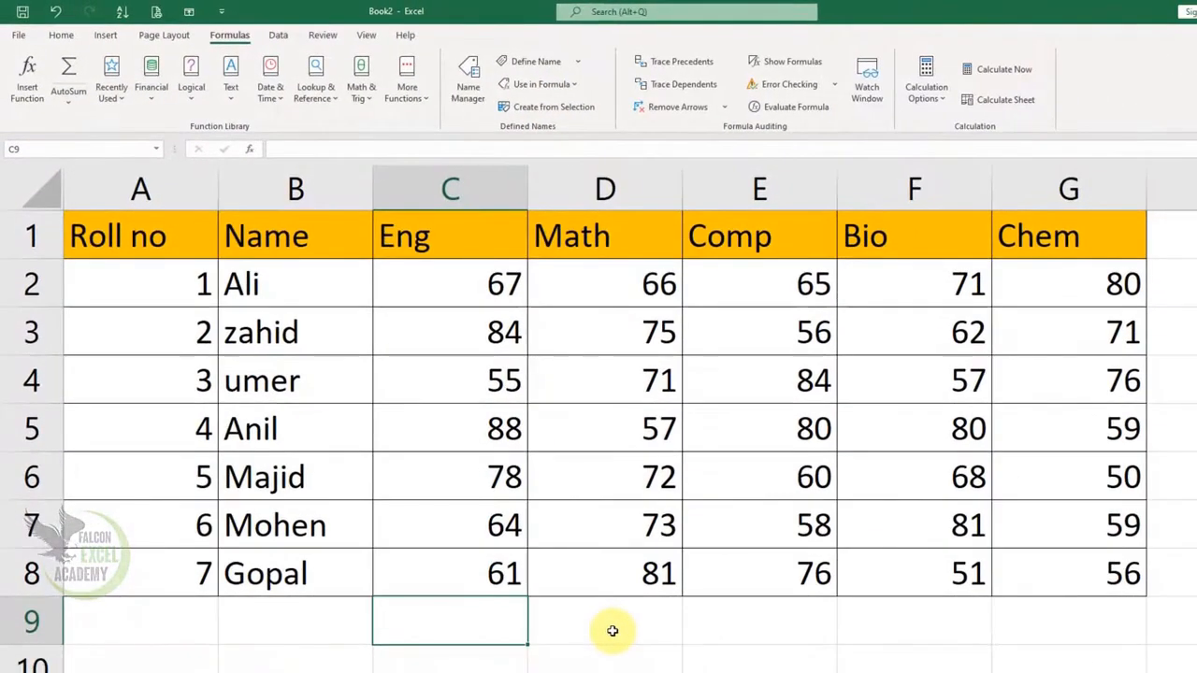
pyautogui.write('=sum')
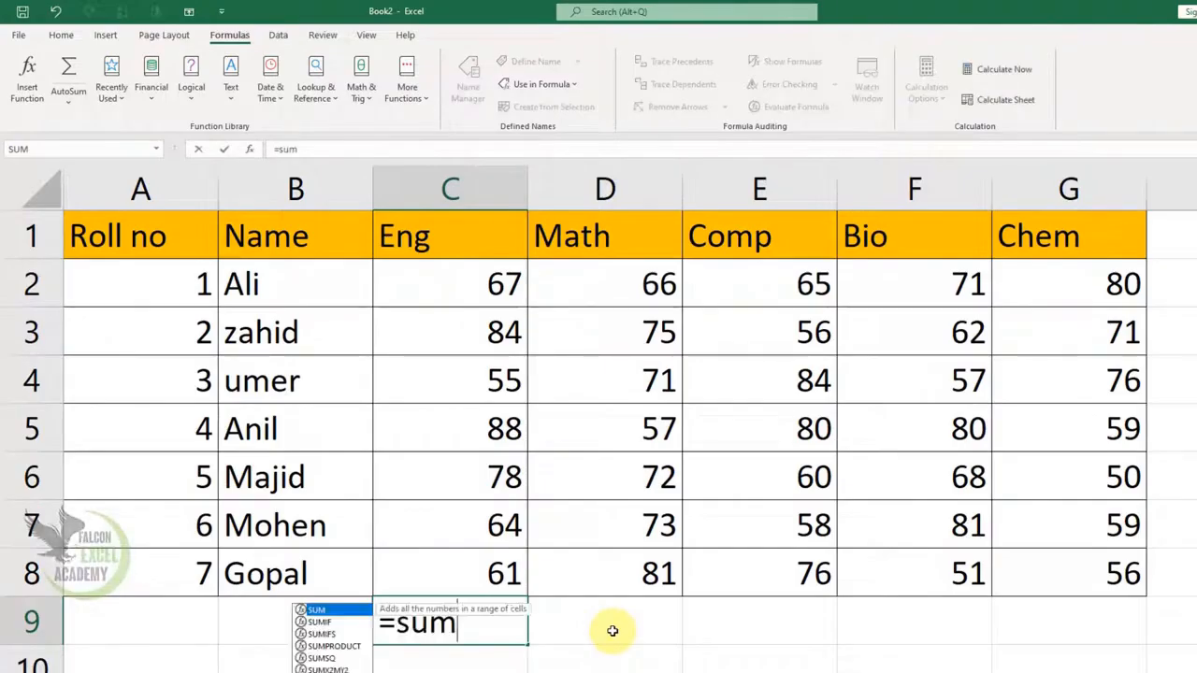
pyautogui.write('(')
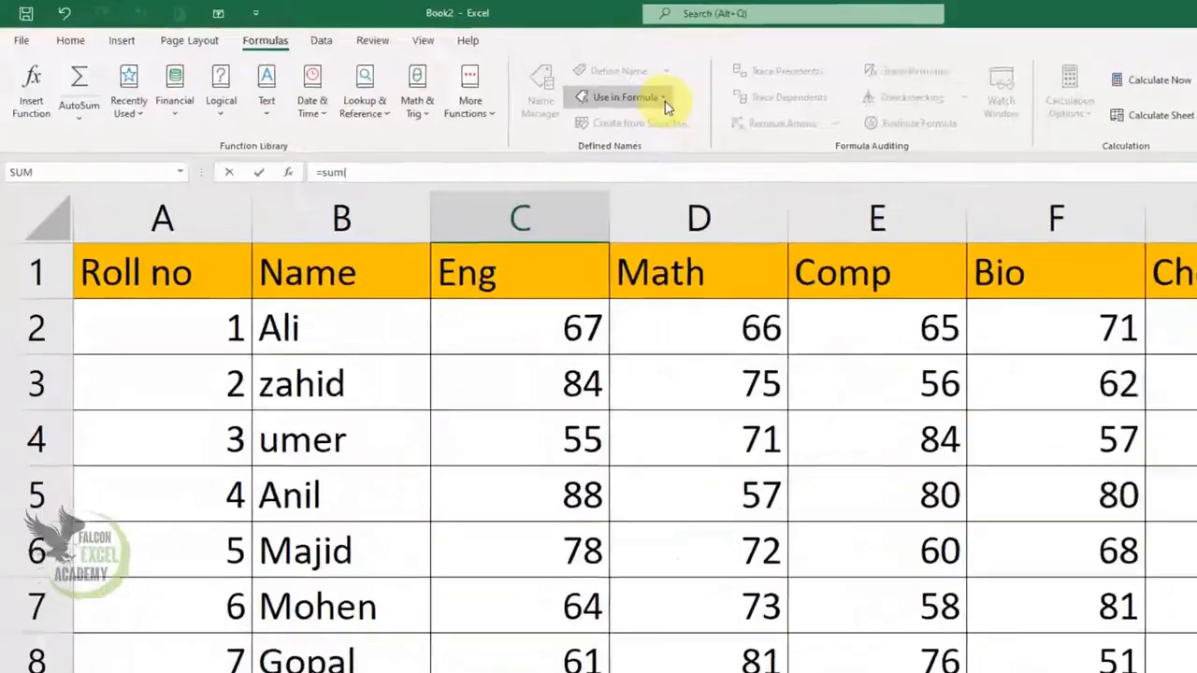
pyautogui.click(666, 99)
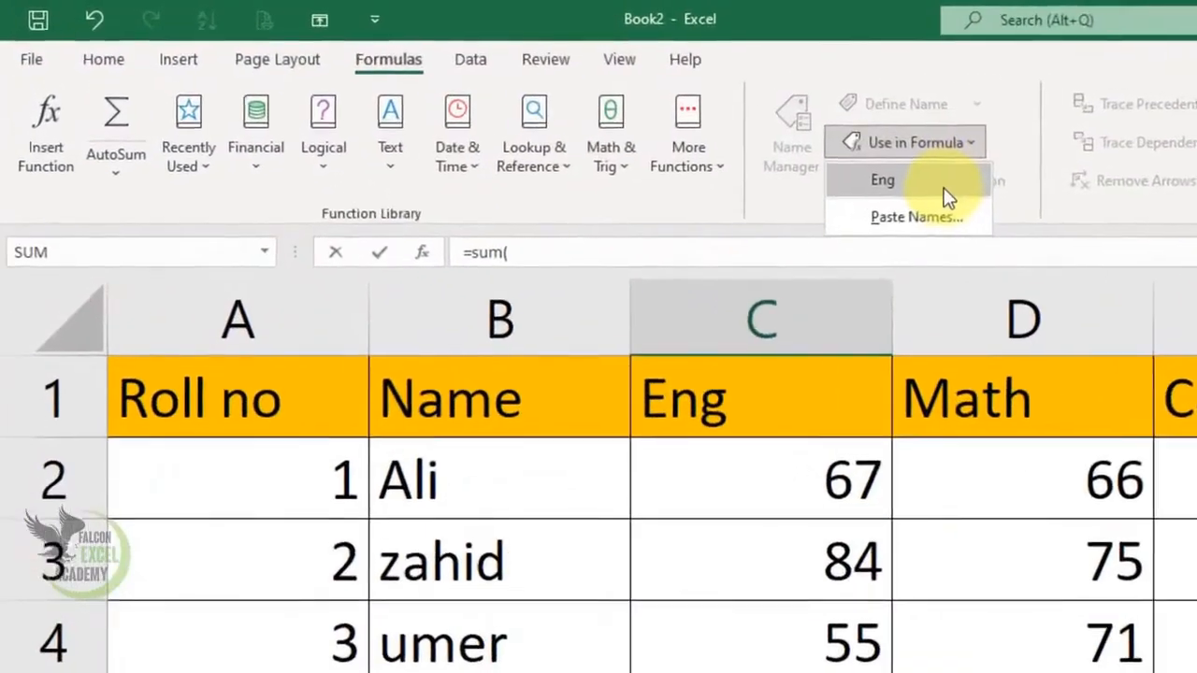
pyautogui.click(643, 127)
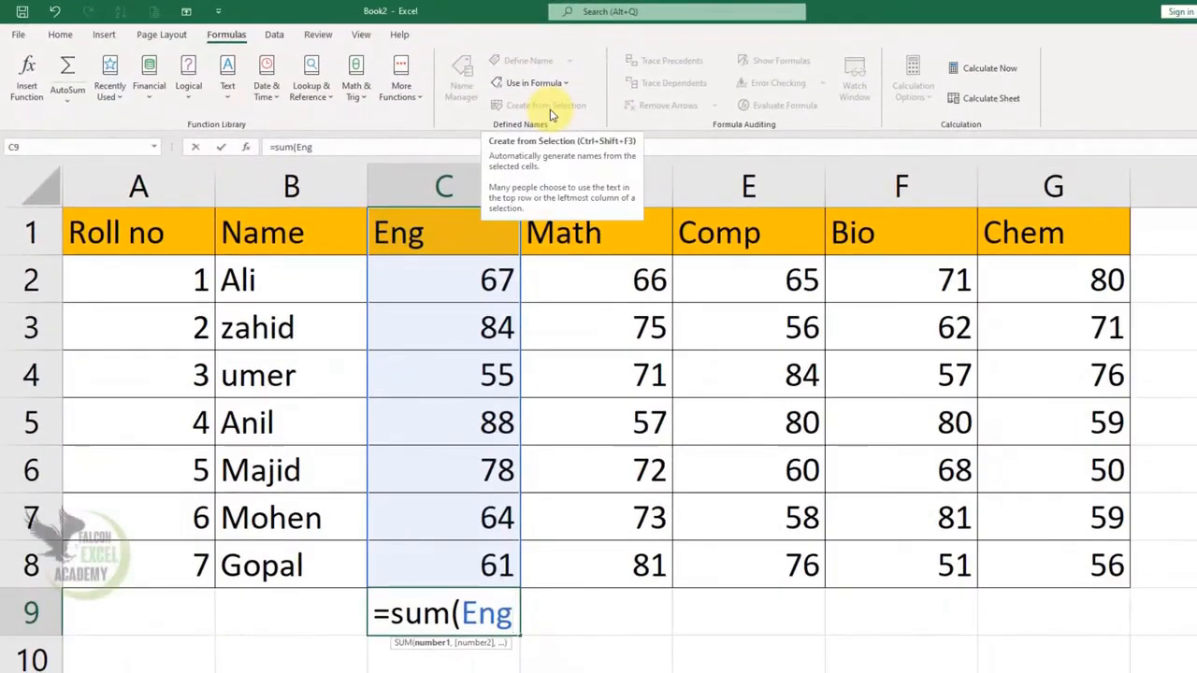
pyautogui.write(')')
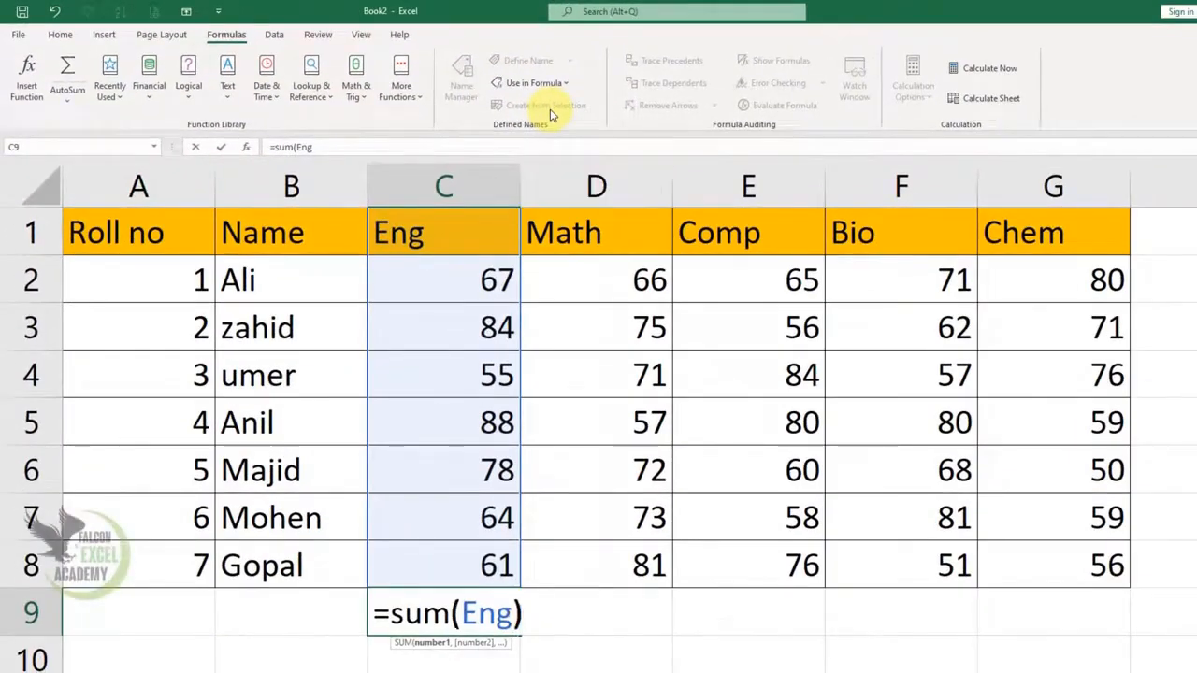
pyautogui.press('Tab')
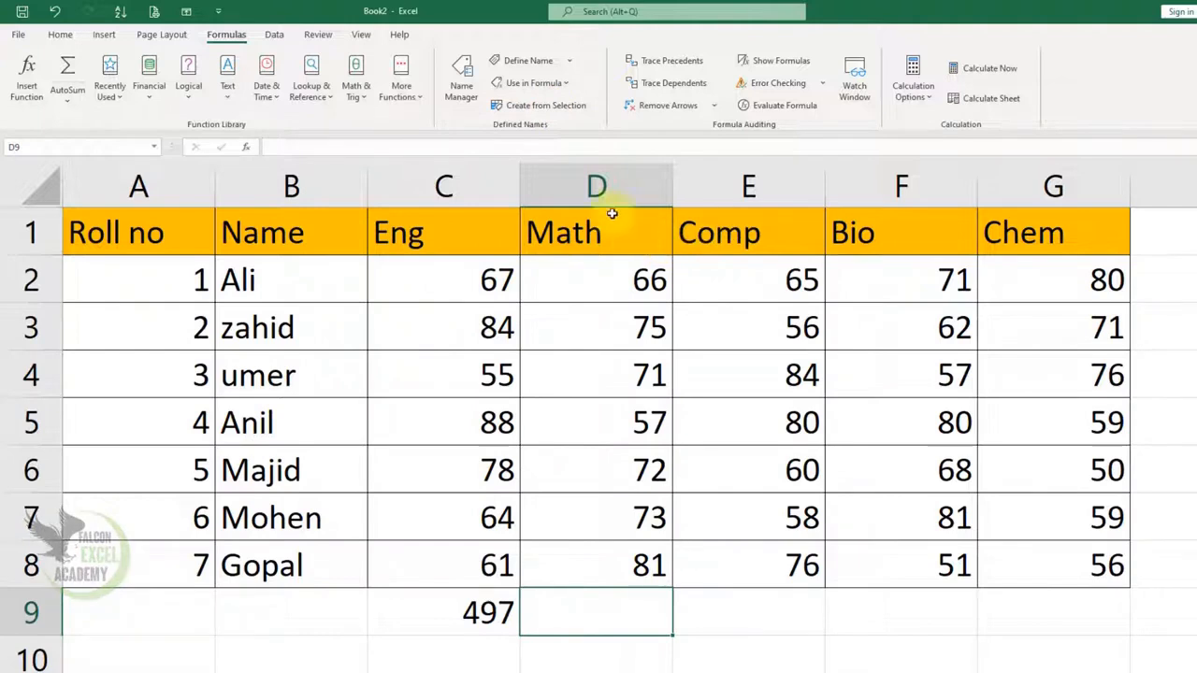
# Step: Define the name Math with Workbook scope for the Math marks column including its header, D1:D8
pyautogui.click(571, 86)
pyautogui.click(573, 87)
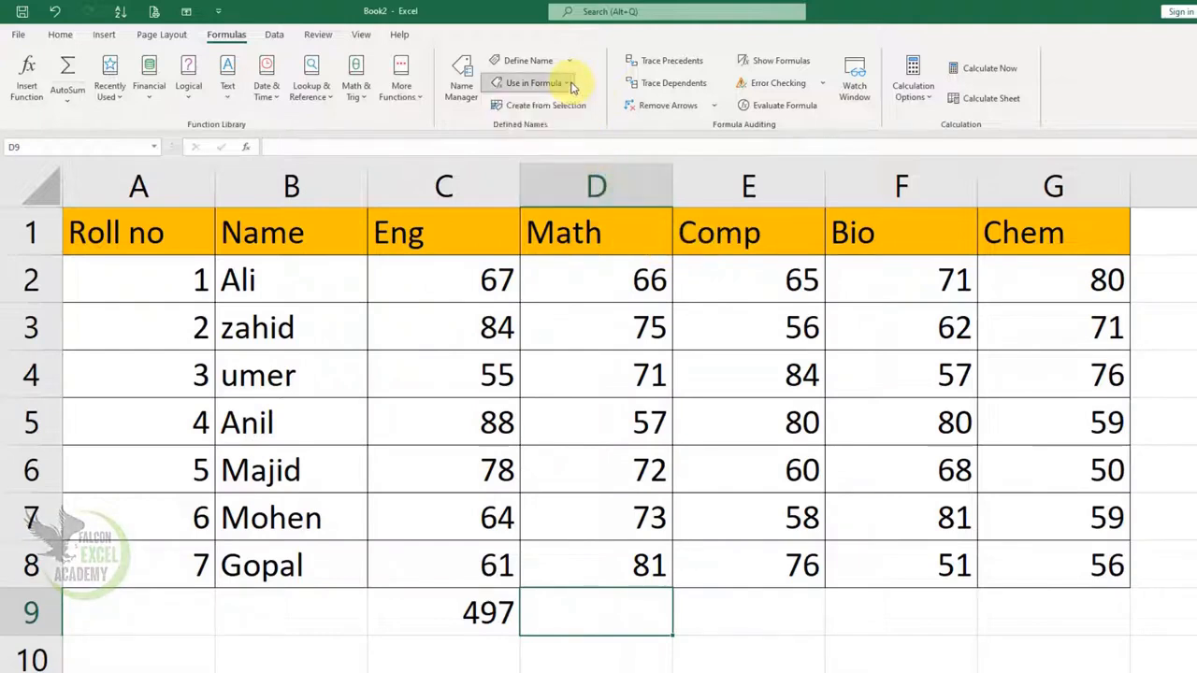
pyautogui.click(624, 229)
pyautogui.moveTo(624, 229)
pyautogui.mouseDown()
pyautogui.moveTo(620, 524)
pyautogui.moveTo(626, 558)
pyautogui.moveTo(668, 548)
pyautogui.mouseUp()
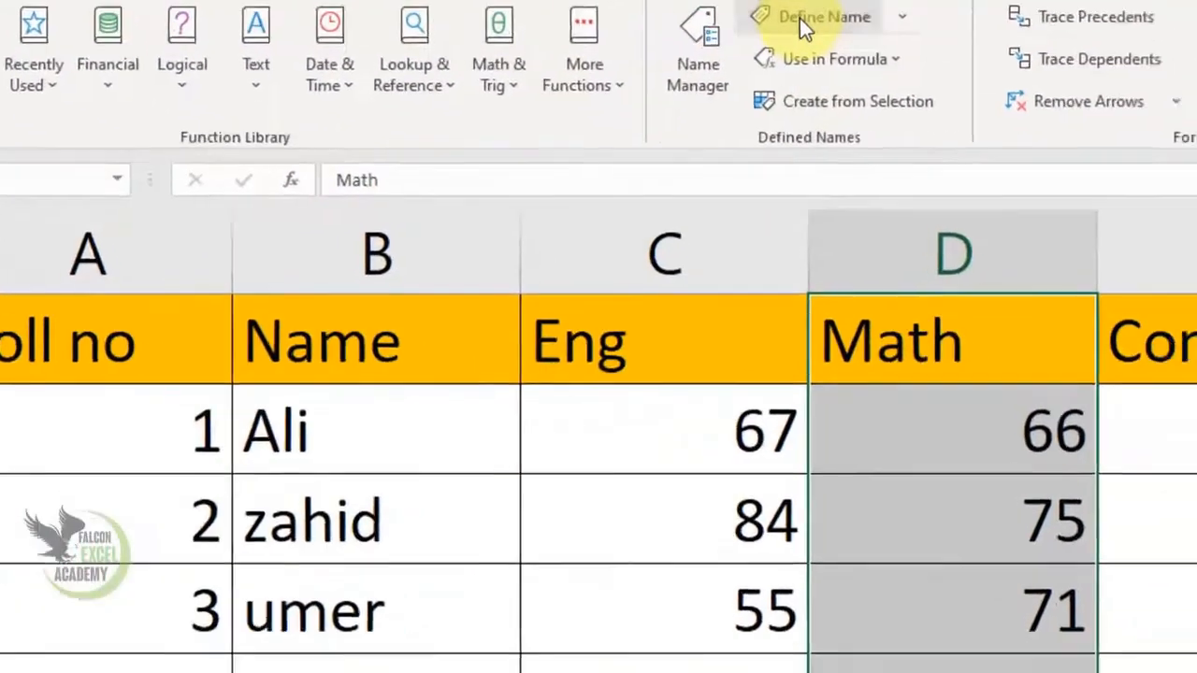
pyautogui.click(916, 110)
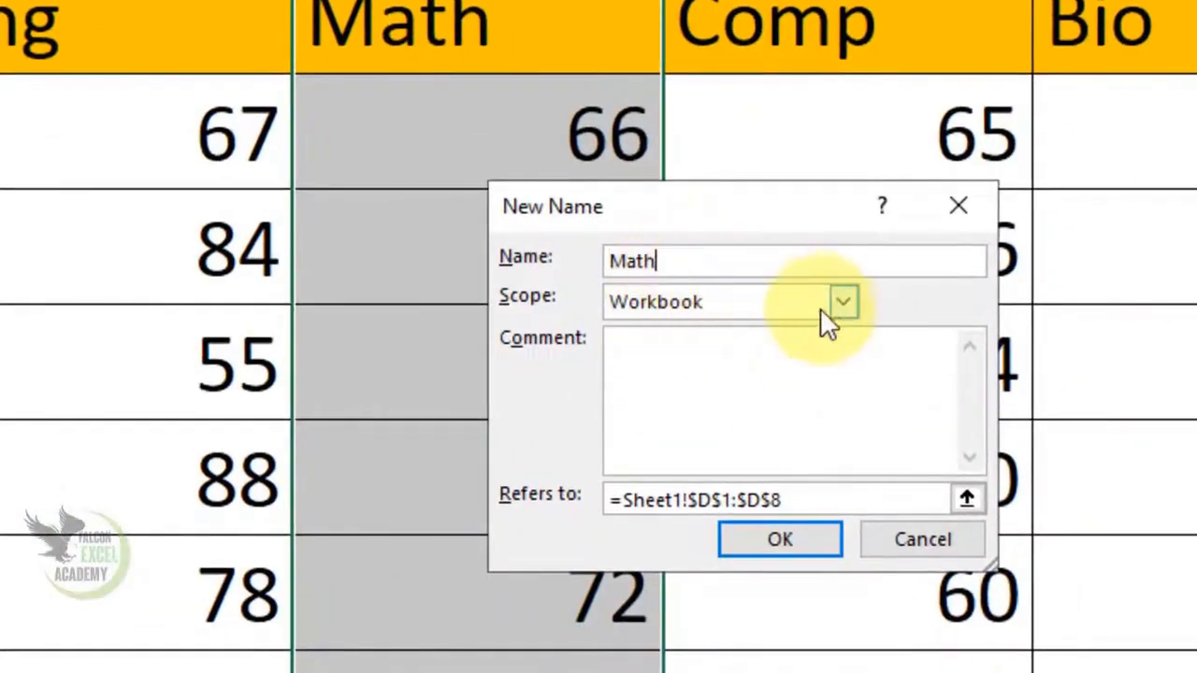
pyautogui.click(844, 301)
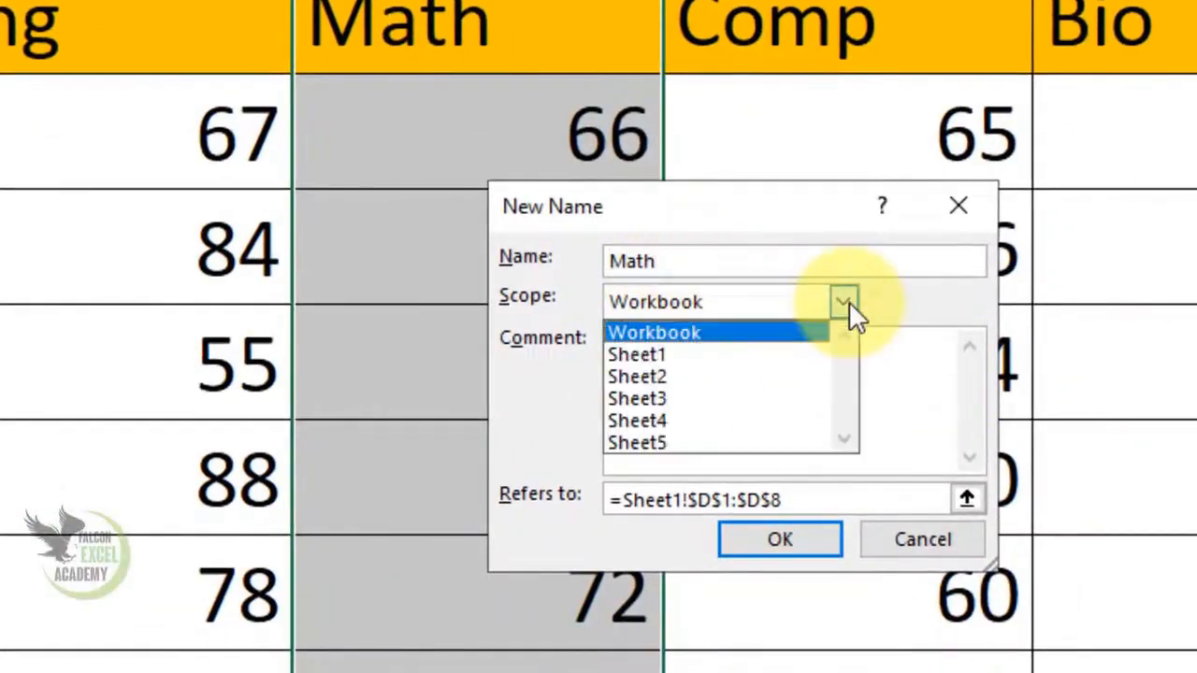
pyautogui.click(701, 333)
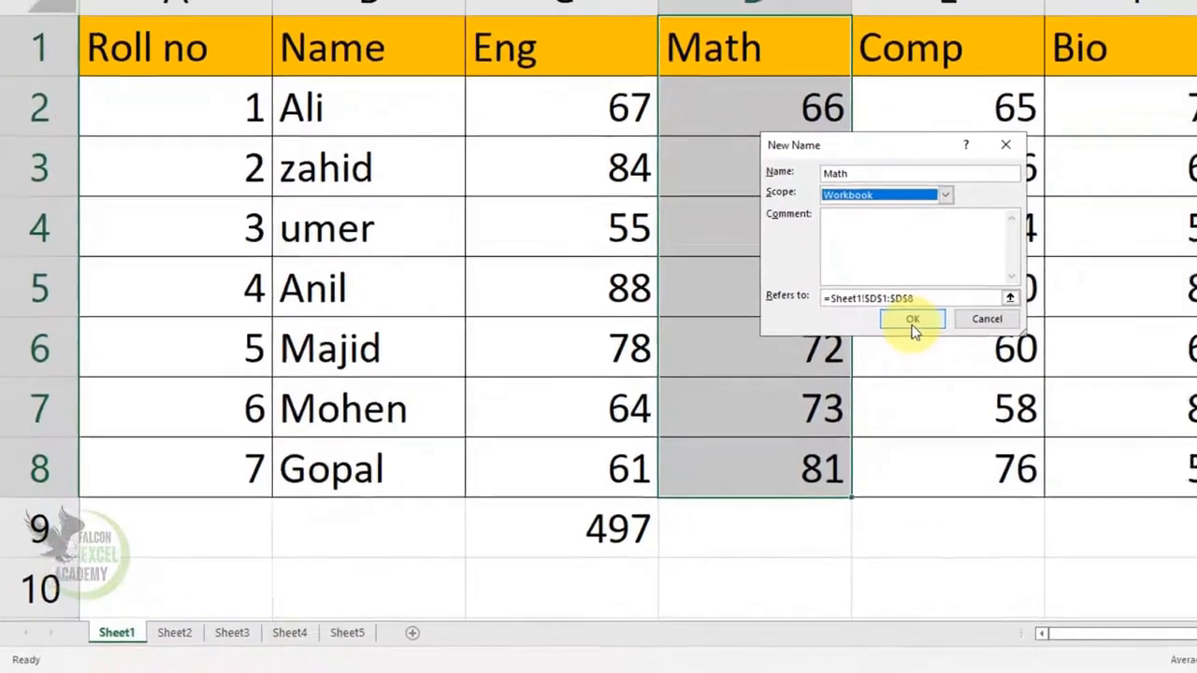
pyautogui.click(965, 301)
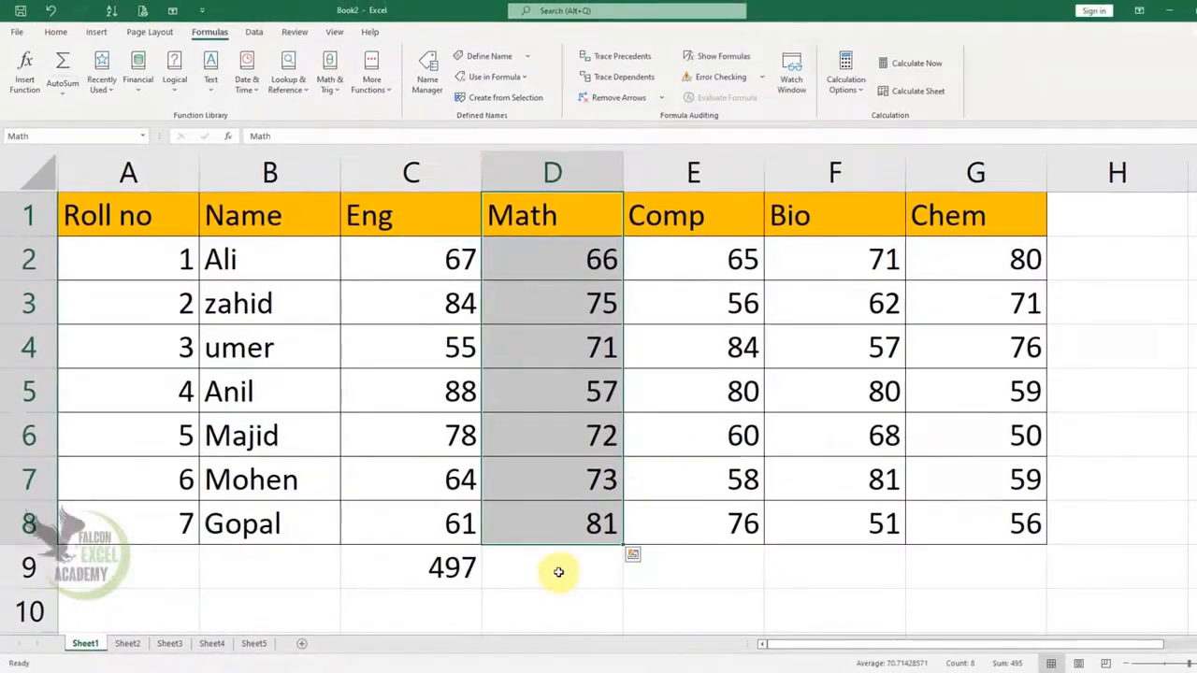
# Step: Find the highest Math mark in cell D9 with =MAX(Math), inserting the defined name through Use in Formula
pyautogui.click(559, 572)
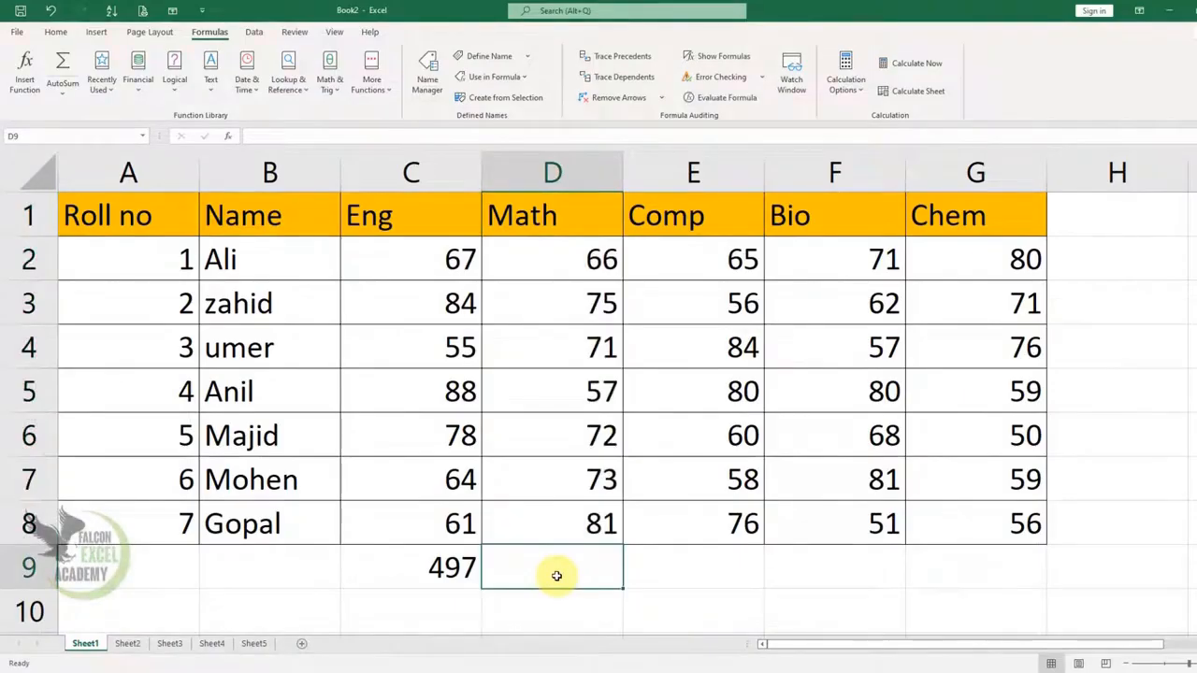
pyautogui.write('=')
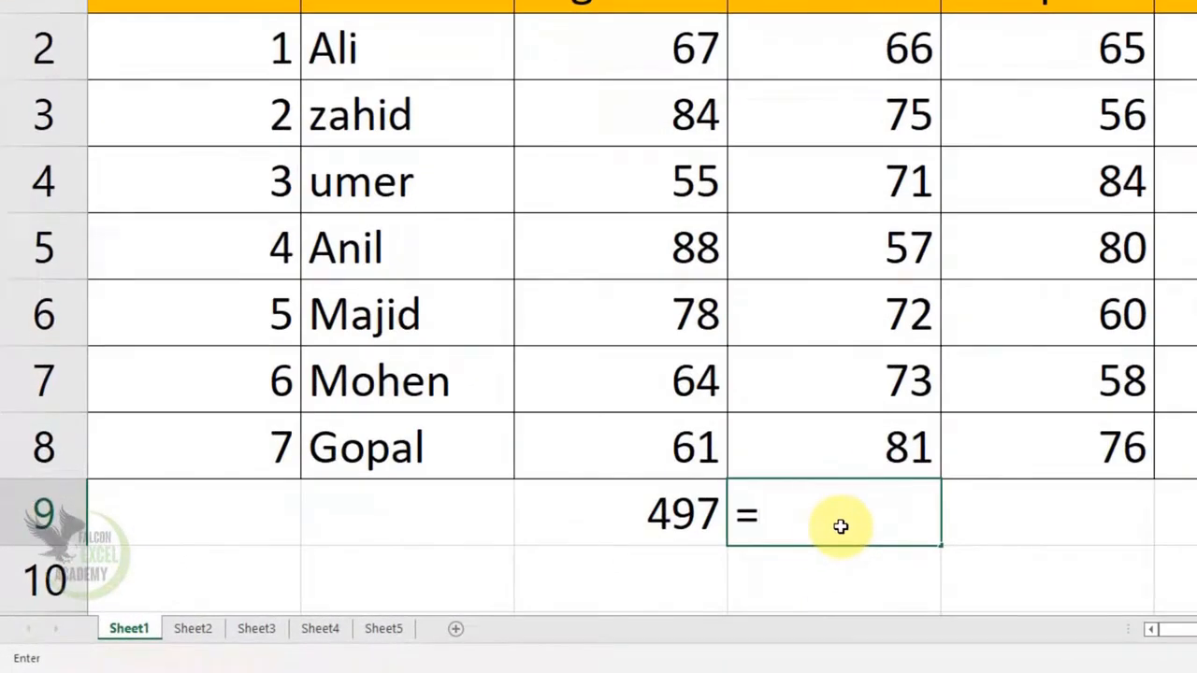
pyautogui.write('max')
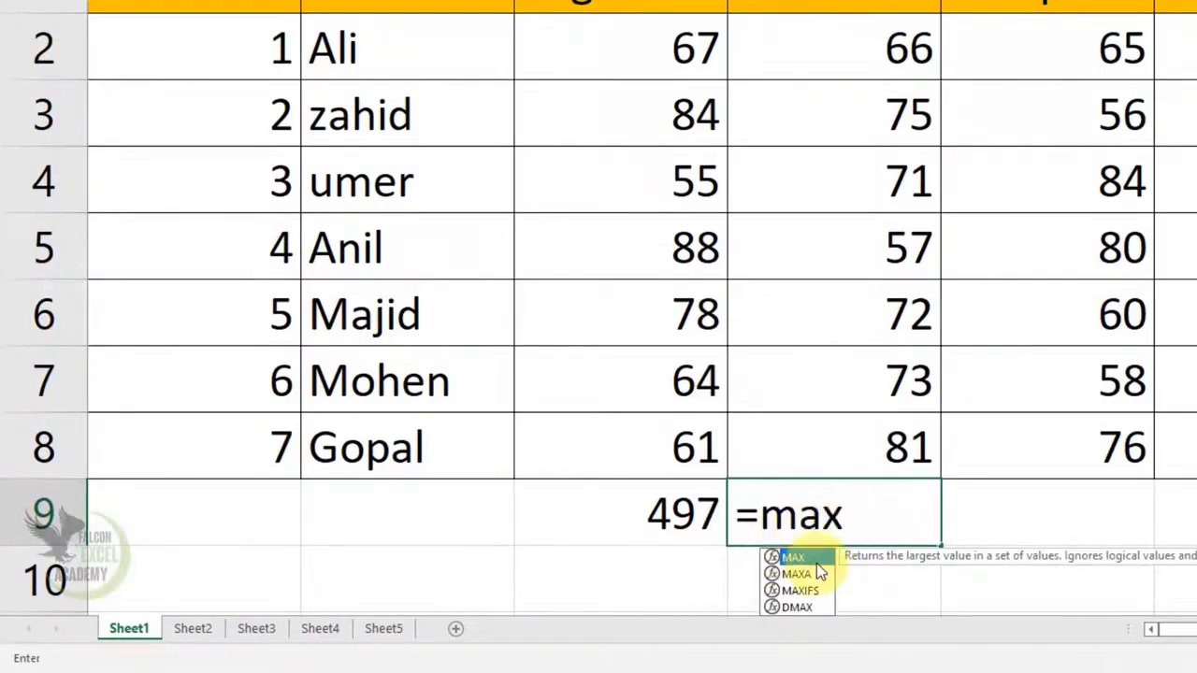
pyautogui.press('Tab')
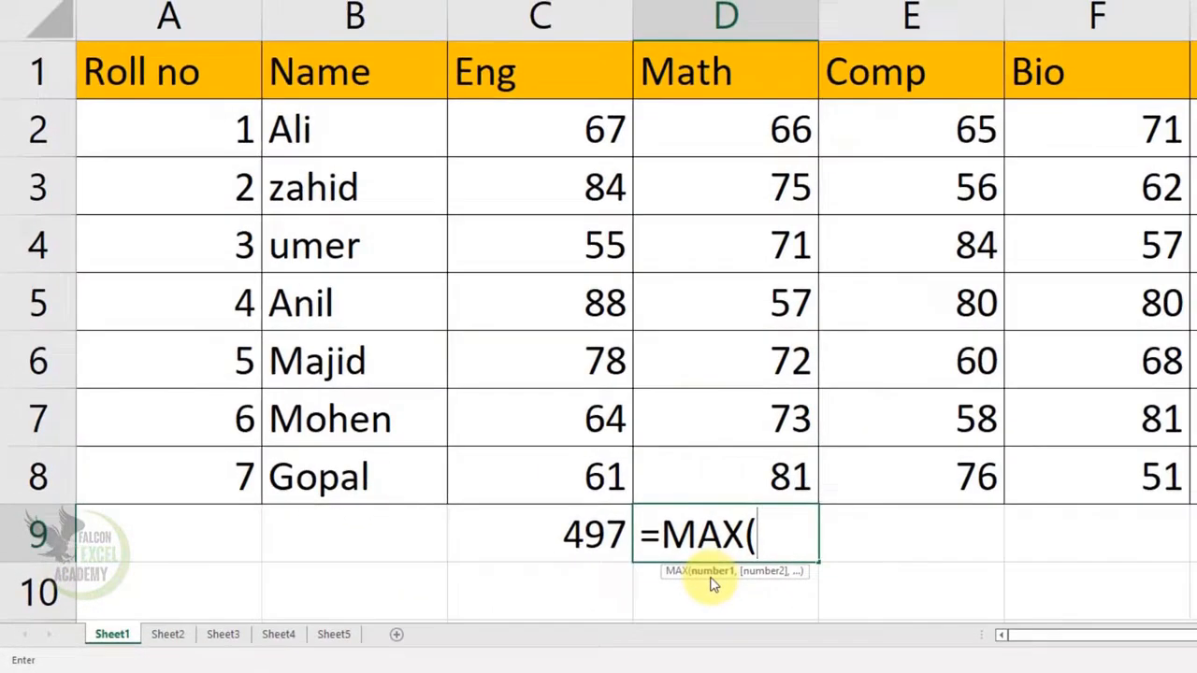
pyautogui.click(860, 62)
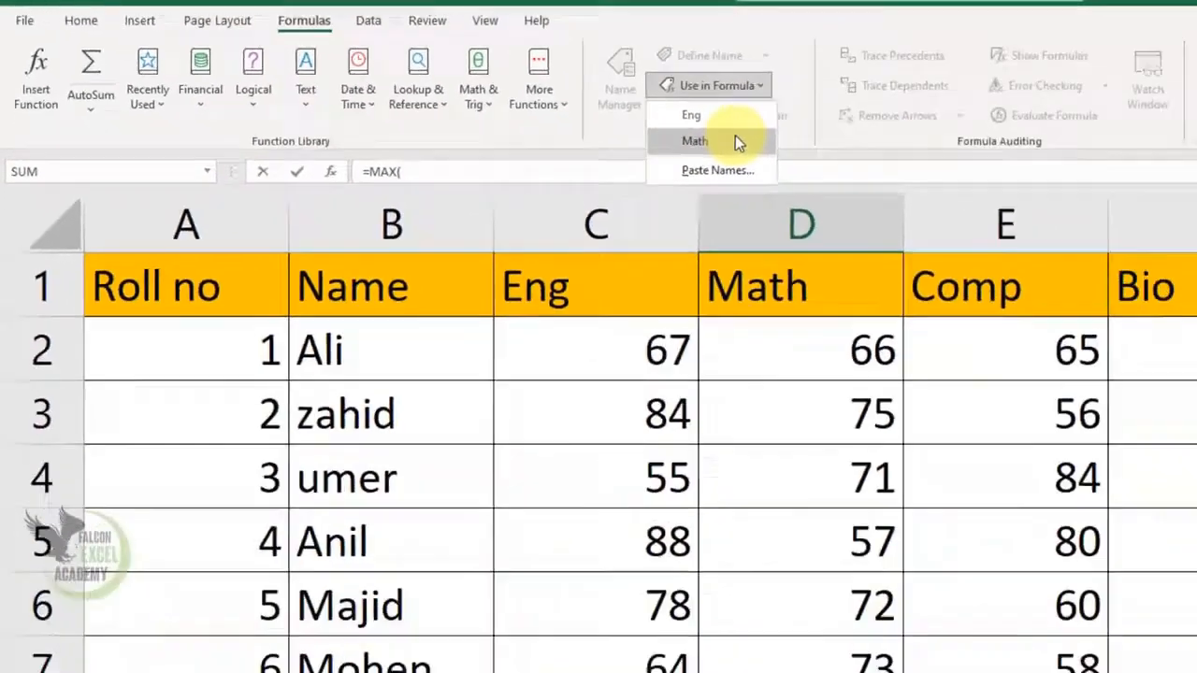
pyautogui.click(735, 140)
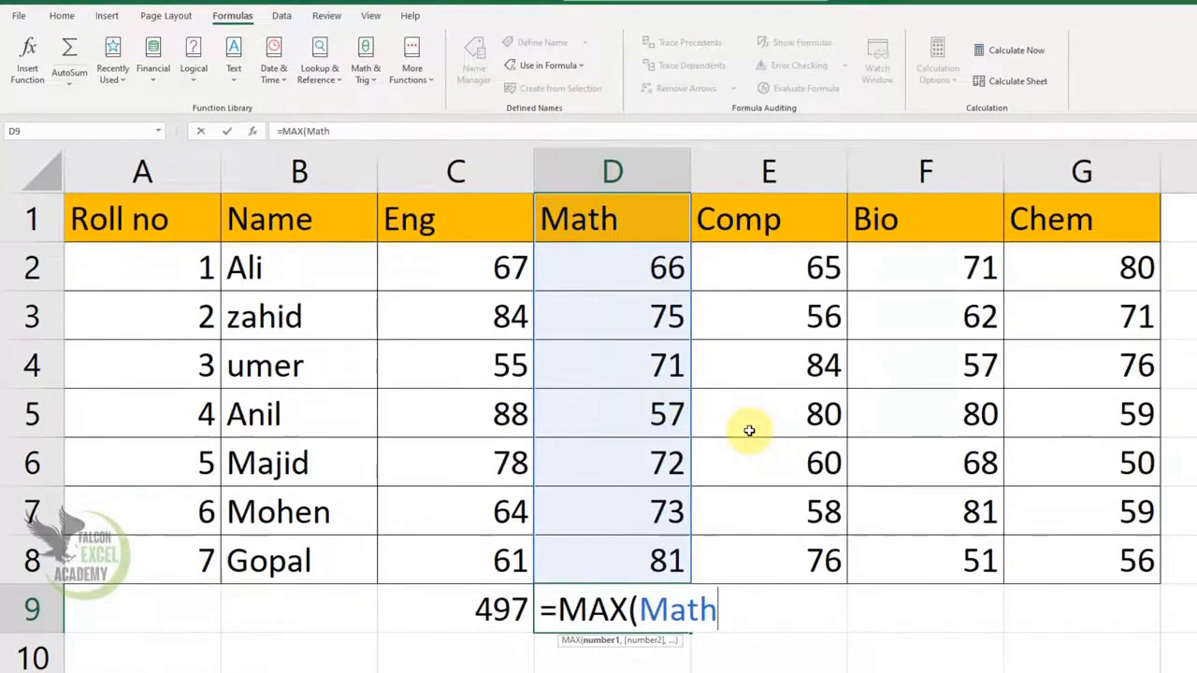
pyautogui.press('Tab')
pyautogui.write(')')
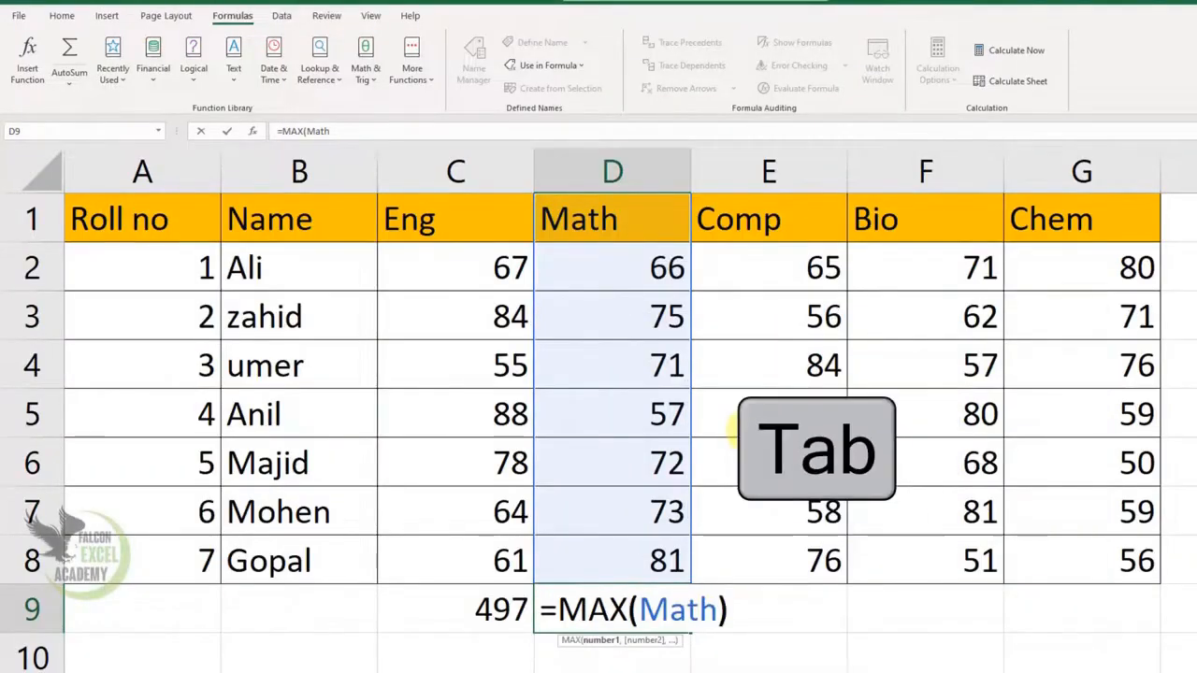
pyautogui.press('Return')
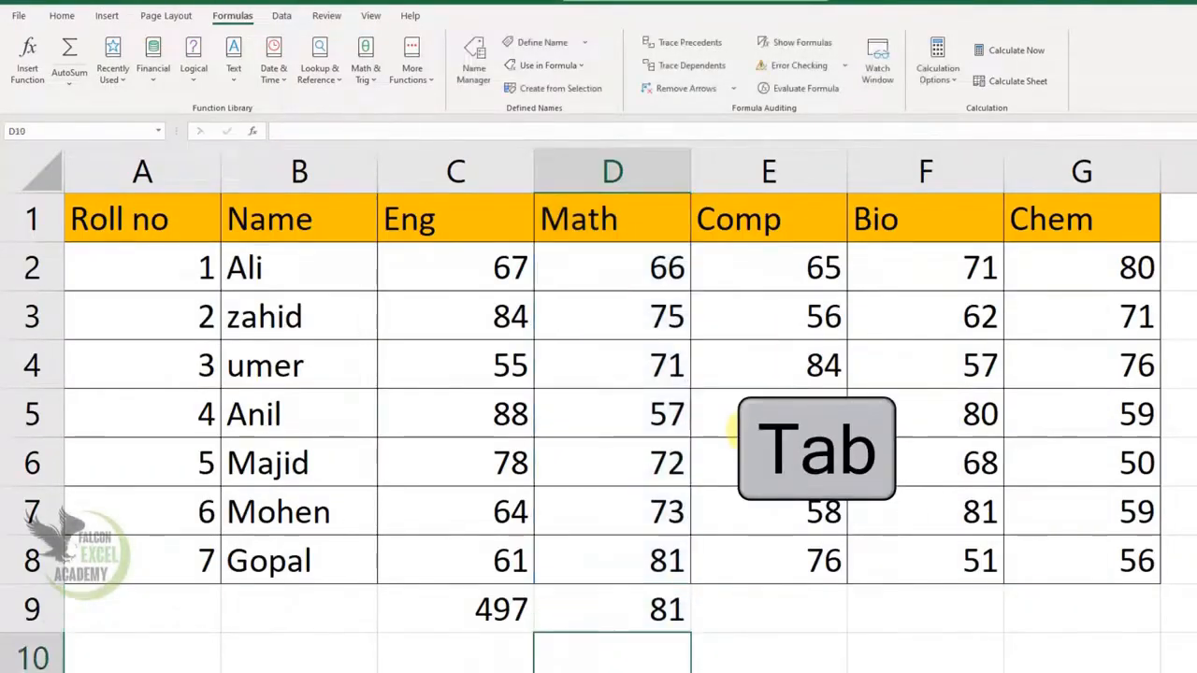
pyautogui.press('Up')
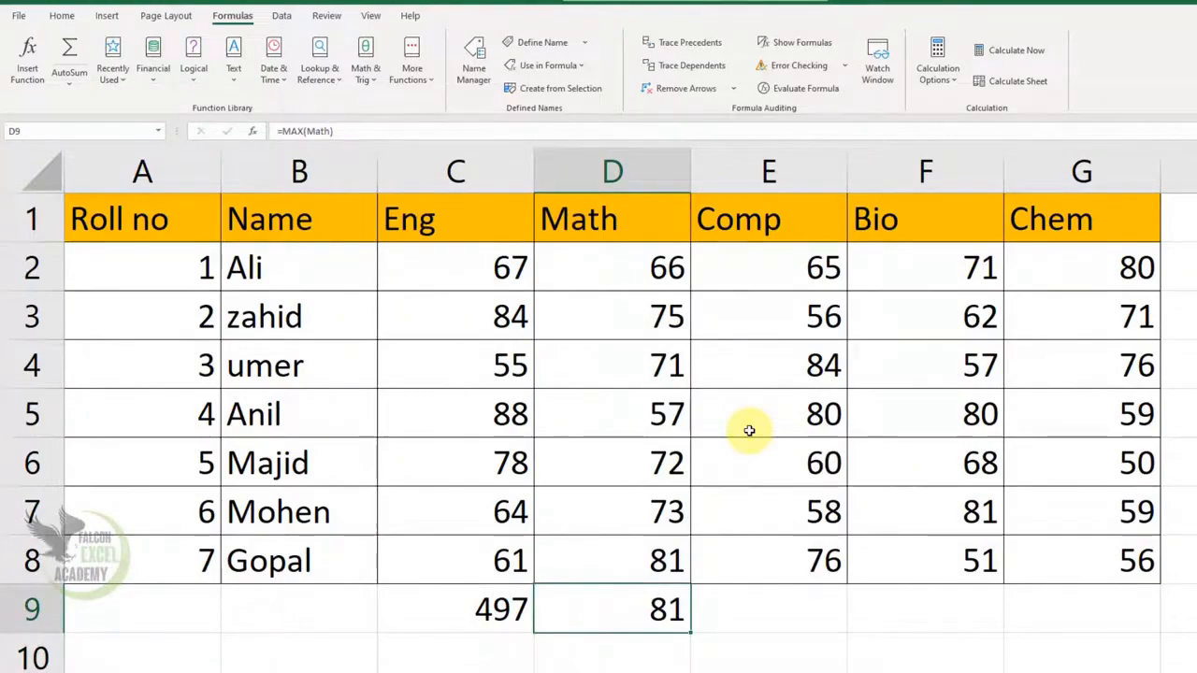
# Step: Review the defined names that Use in Formula offers
pyautogui.click(584, 68)
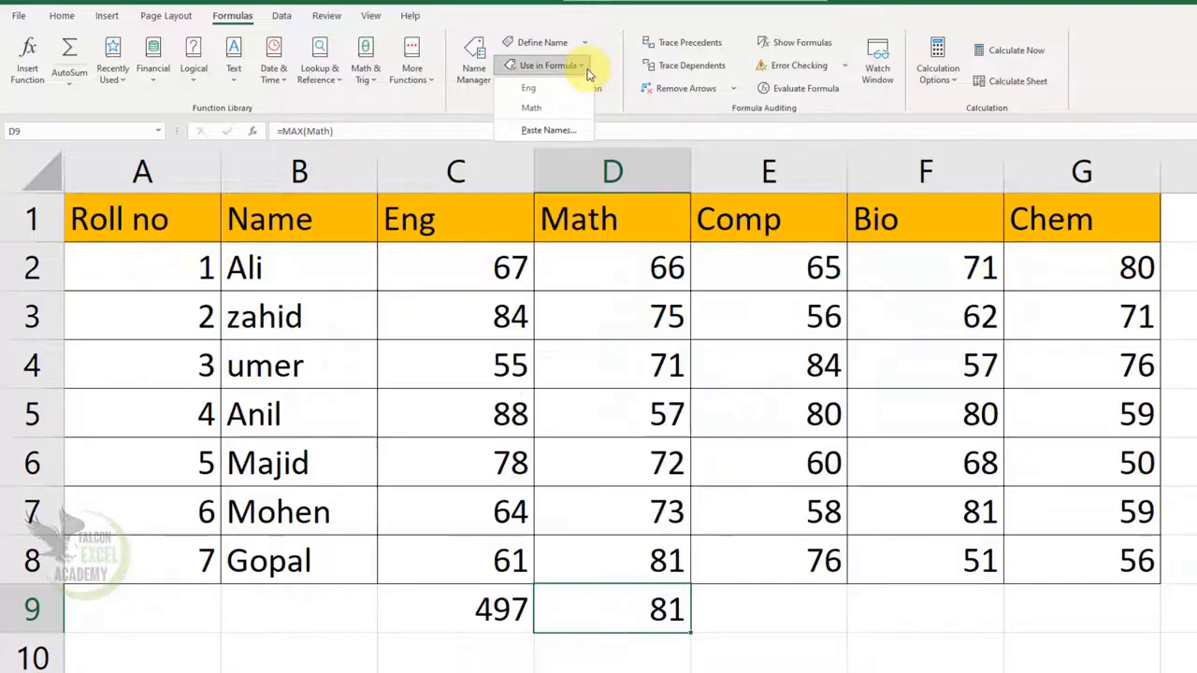
pyautogui.click(589, 75)
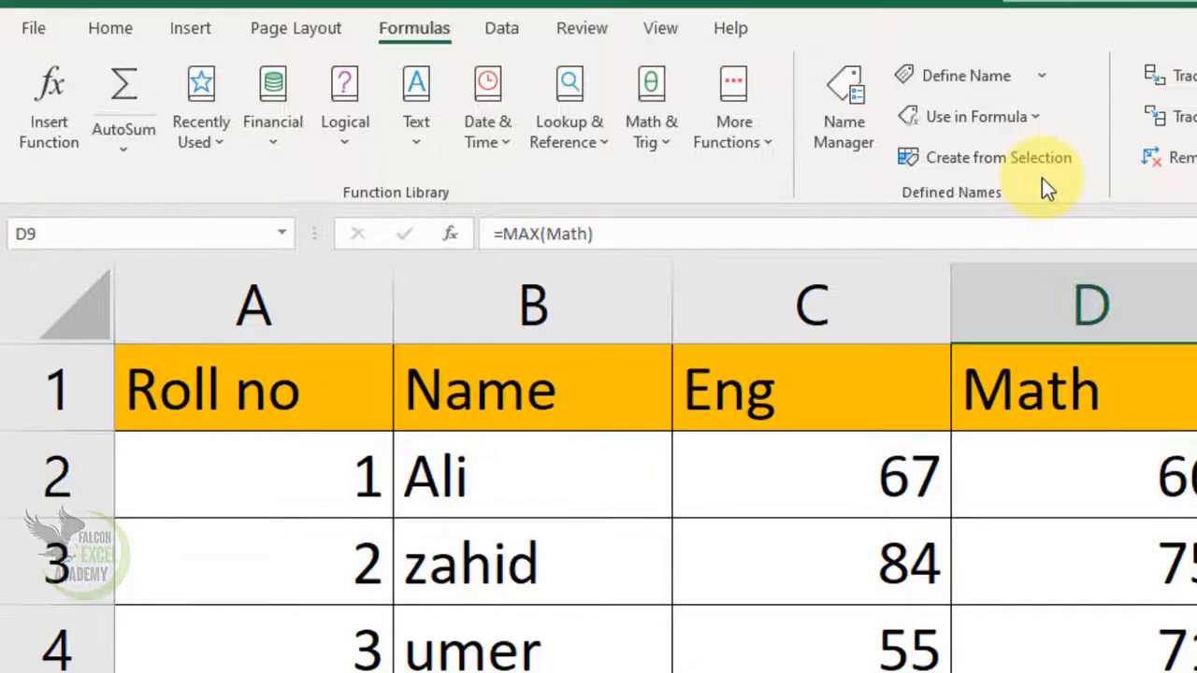
pyautogui.click(1036, 119)
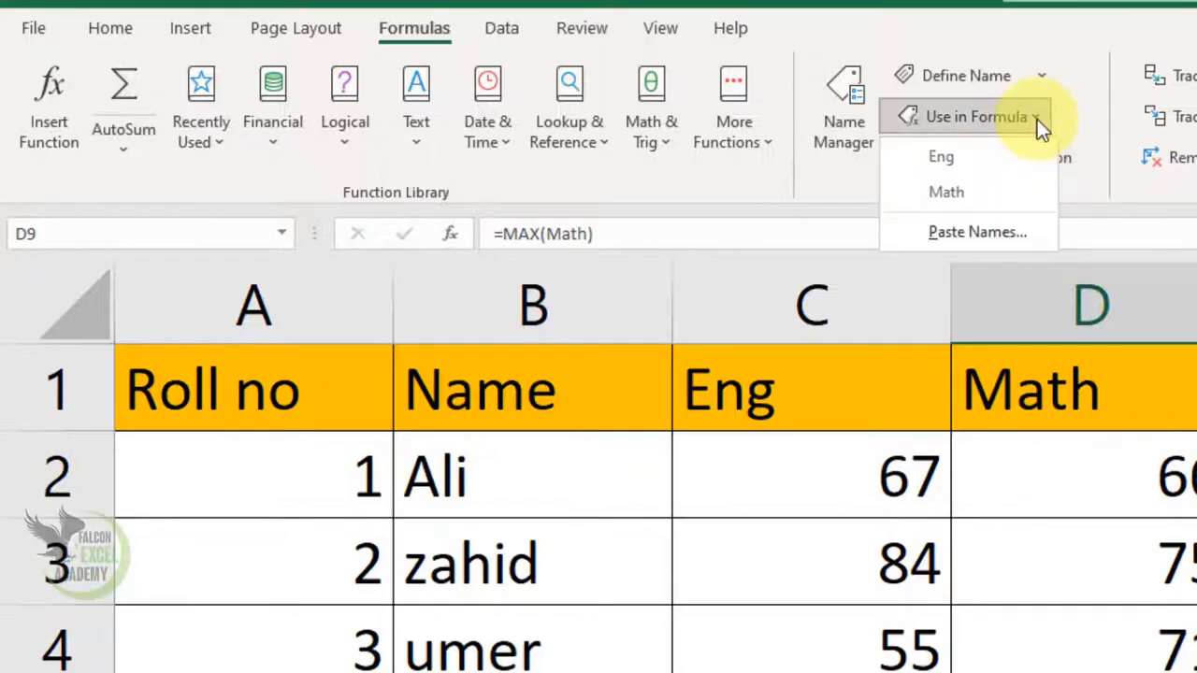
pyautogui.click(1037, 119)
# Step: Delete the defined names Eng and Math in the Name Manager, and clear the formulas in C9:D9 that used them
pyautogui.click(855, 150)
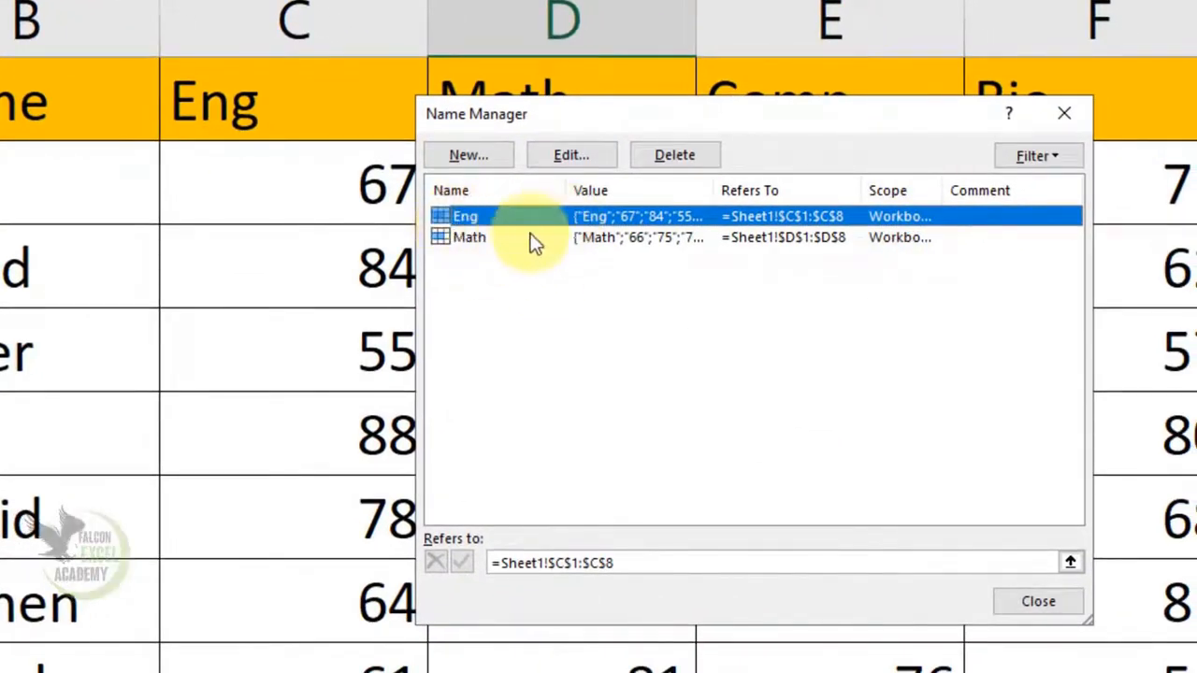
pyautogui.click(473, 240)
pyautogui.click(470, 219)
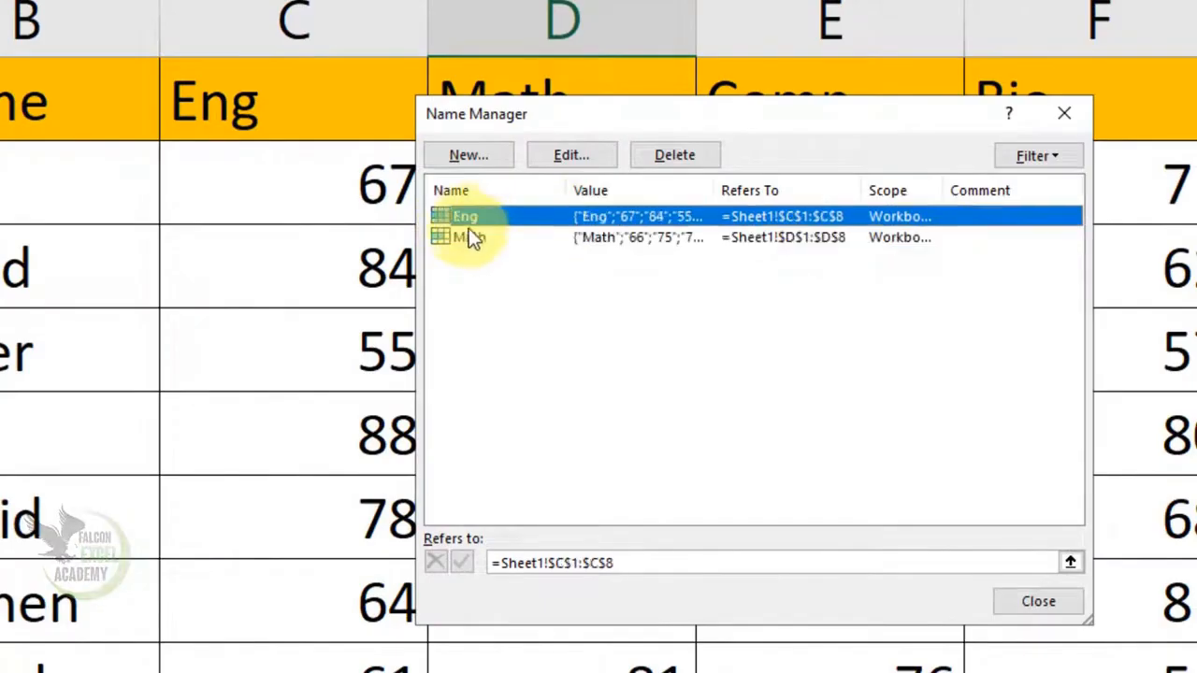
pyautogui.click(469, 239)
pyautogui.click(465, 216)
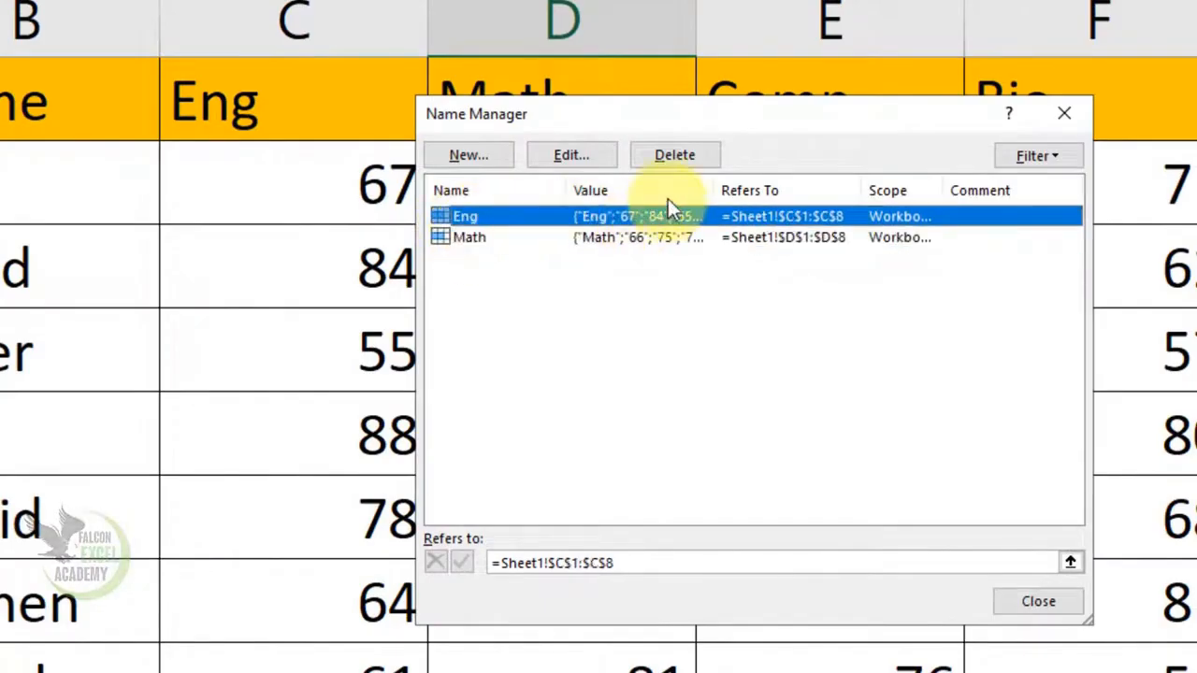
pyautogui.click(672, 155)
pyautogui.click(655, 411)
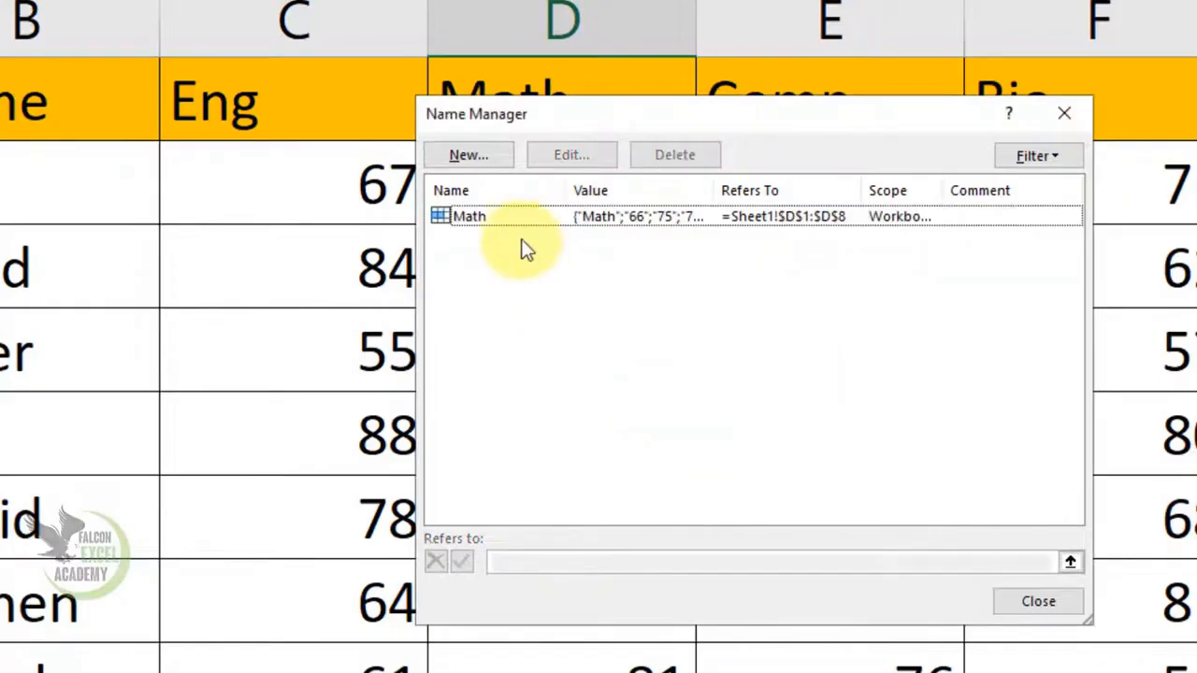
pyautogui.click(527, 217)
pyautogui.click(692, 156)
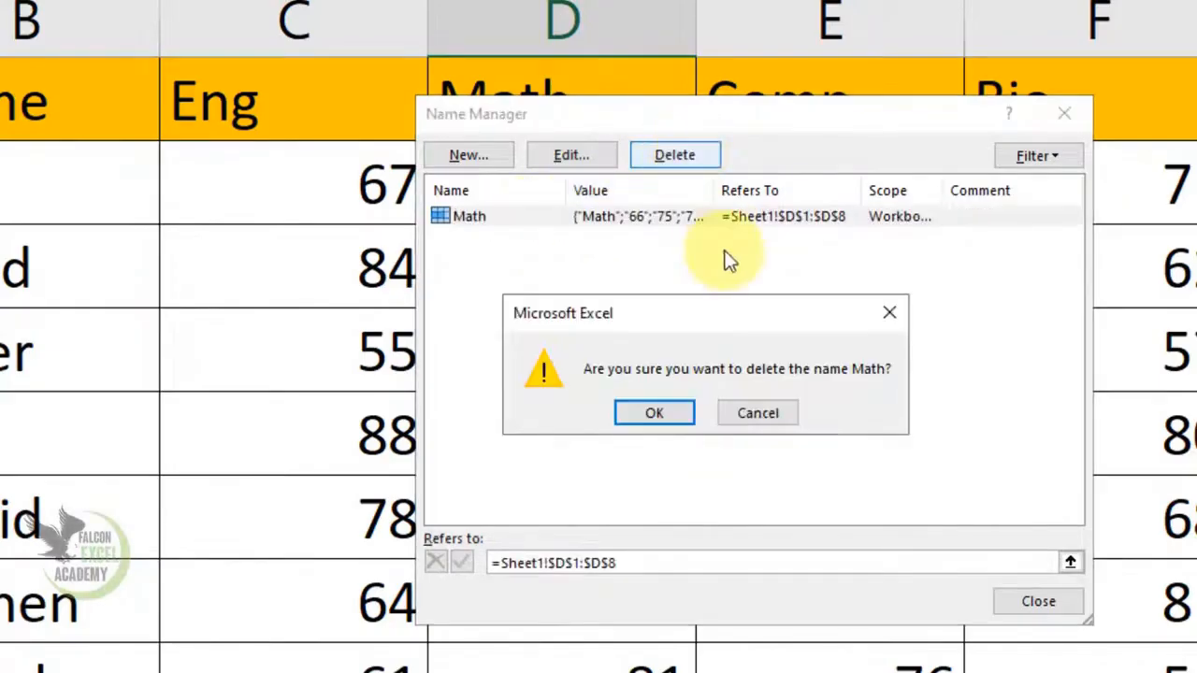
pyautogui.click(645, 411)
pyautogui.click(1020, 607)
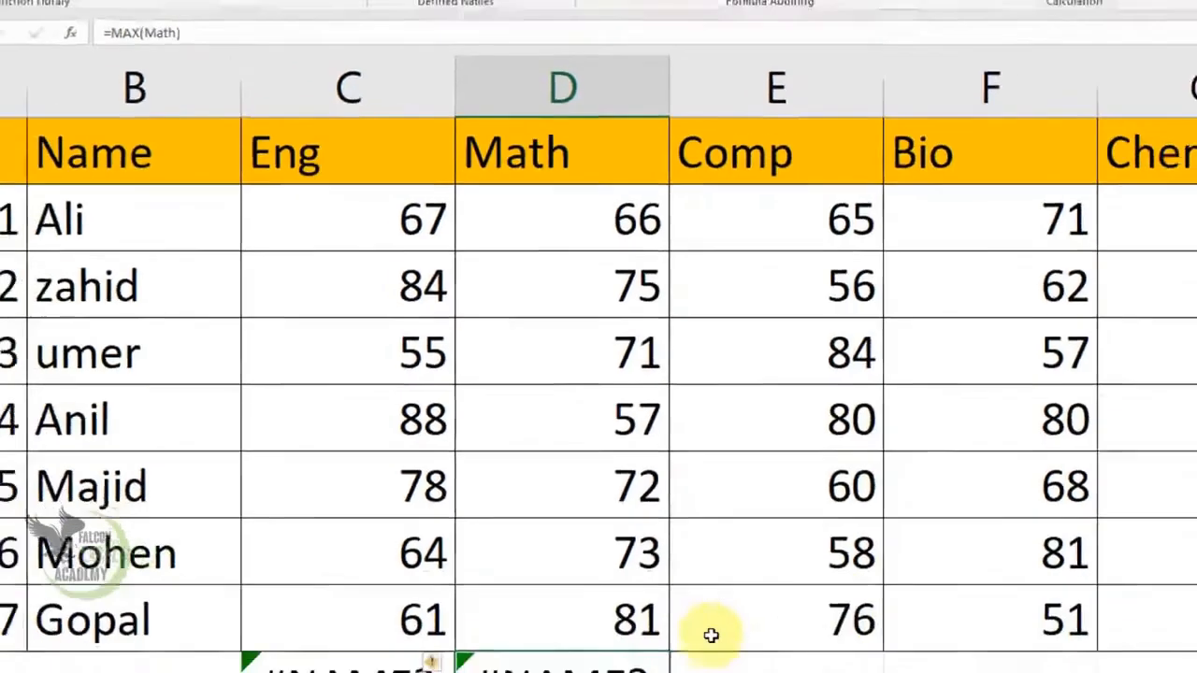
pyautogui.moveTo(565, 580); pyautogui.dragTo(441, 580)
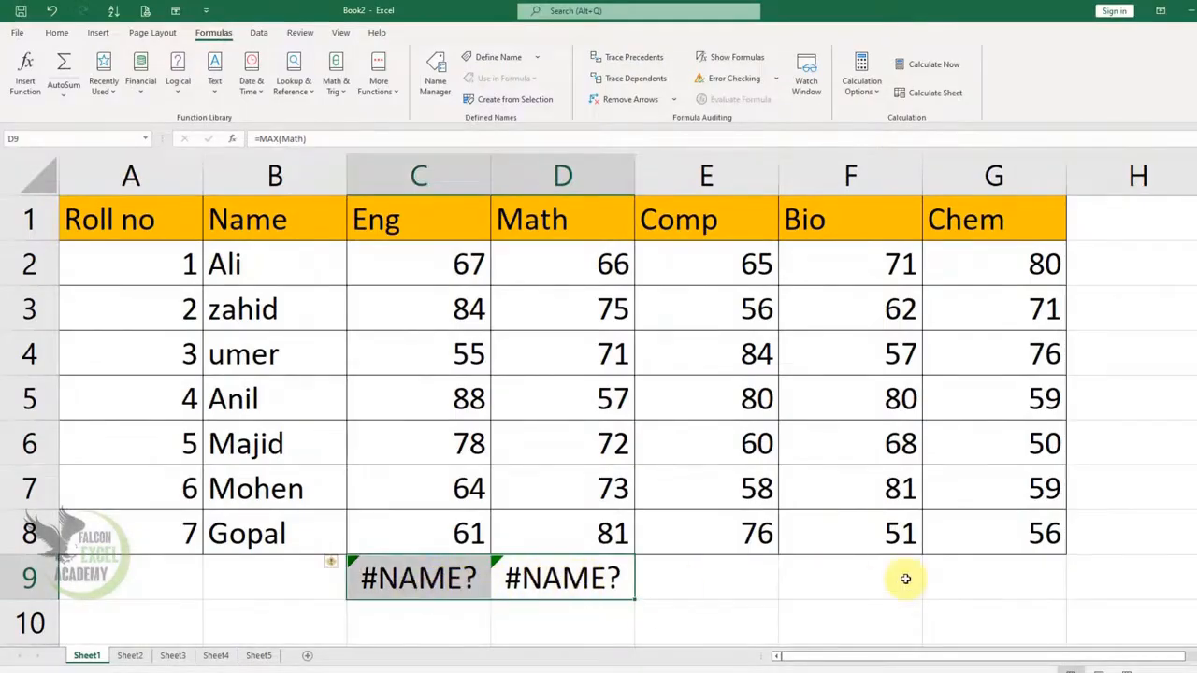
pyautogui.press('Delete')
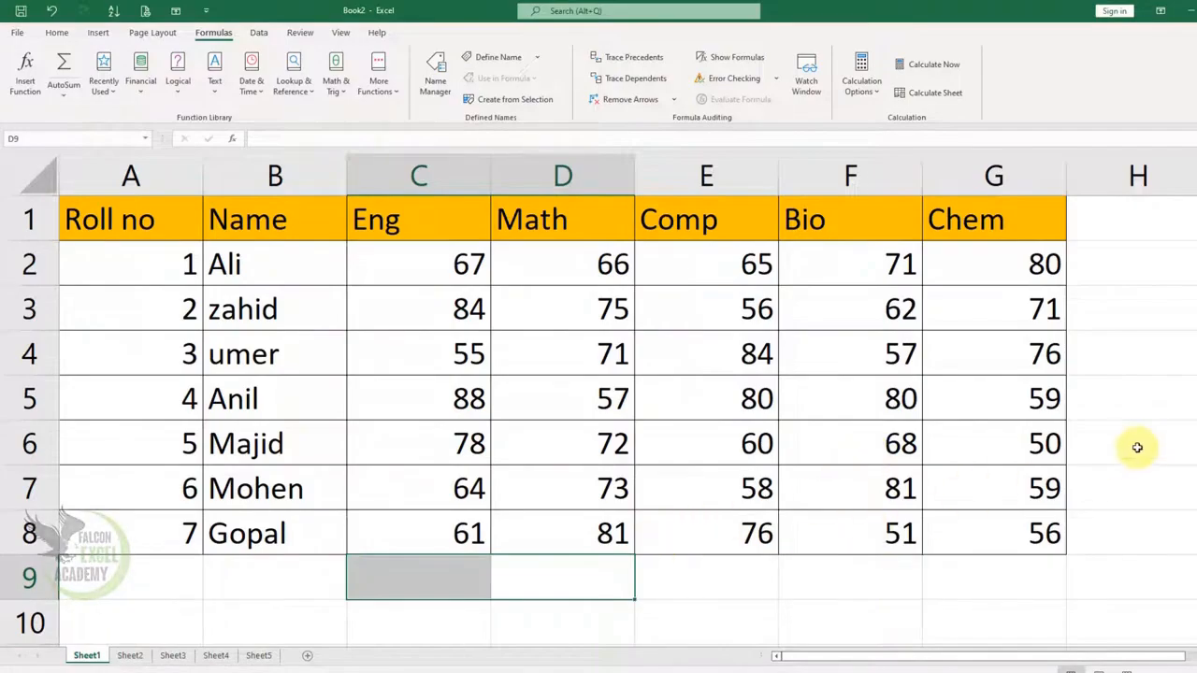
# Step: Create names for the whole marks table, A1:G8, with Create from Selection, using only the top row as names
pyautogui.moveTo(171, 223); pyautogui.dragTo(1002, 523)
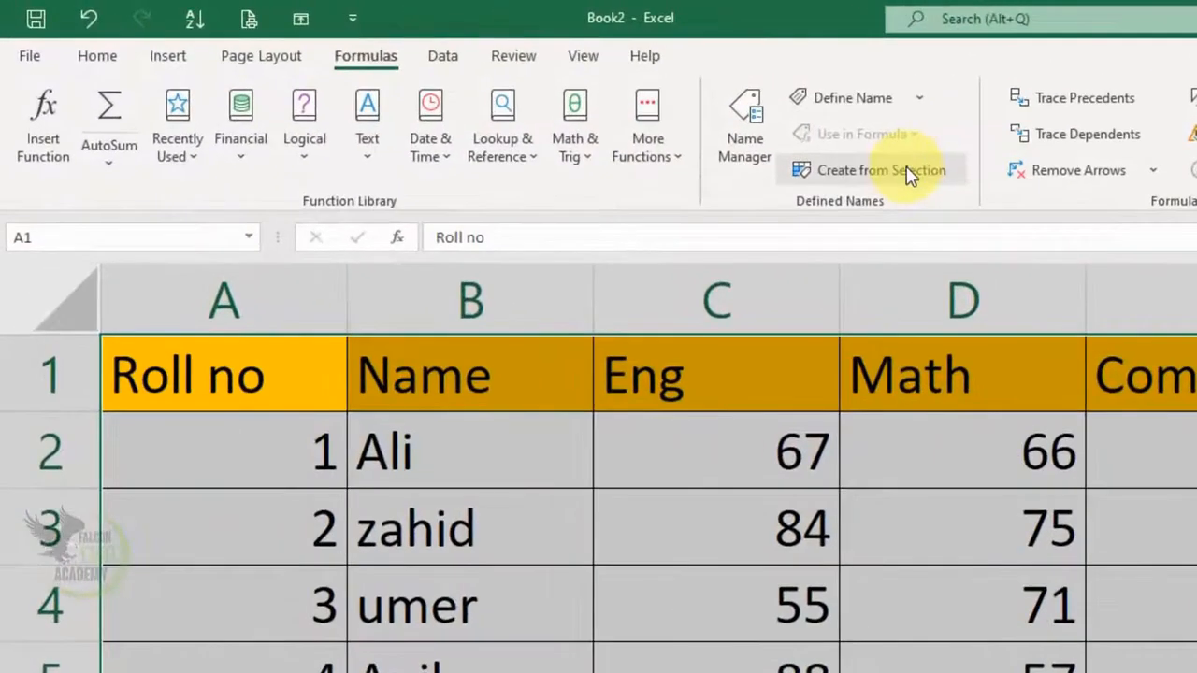
pyautogui.click(530, 101)
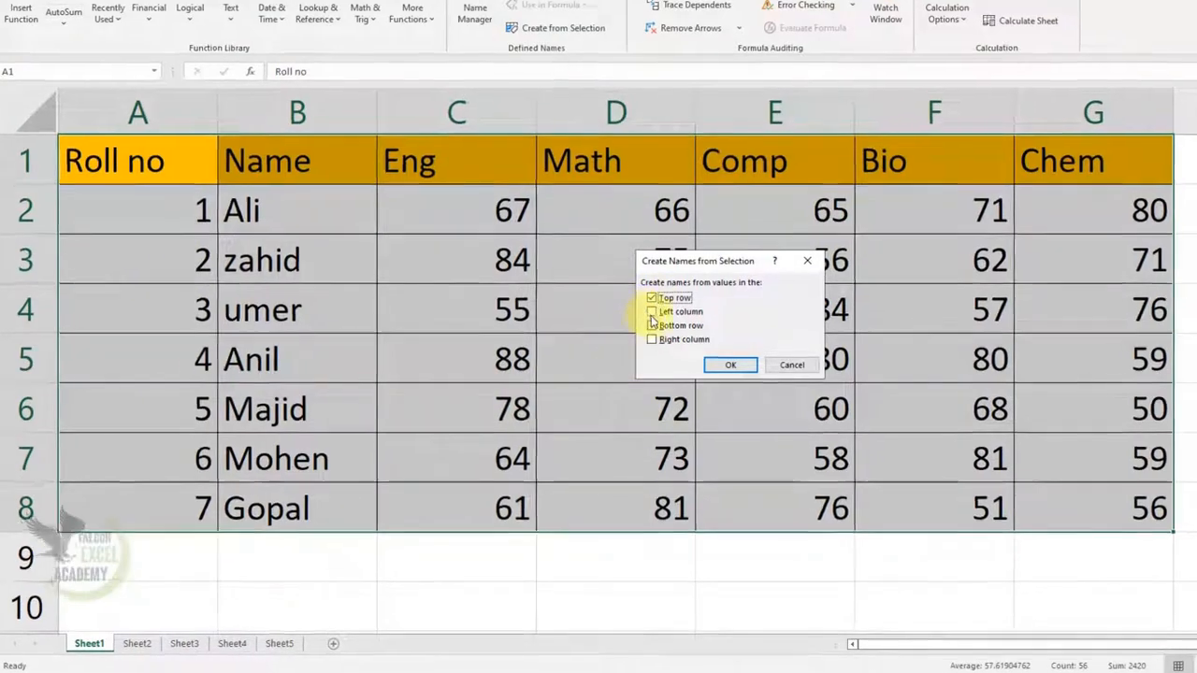
pyautogui.click(651, 312)
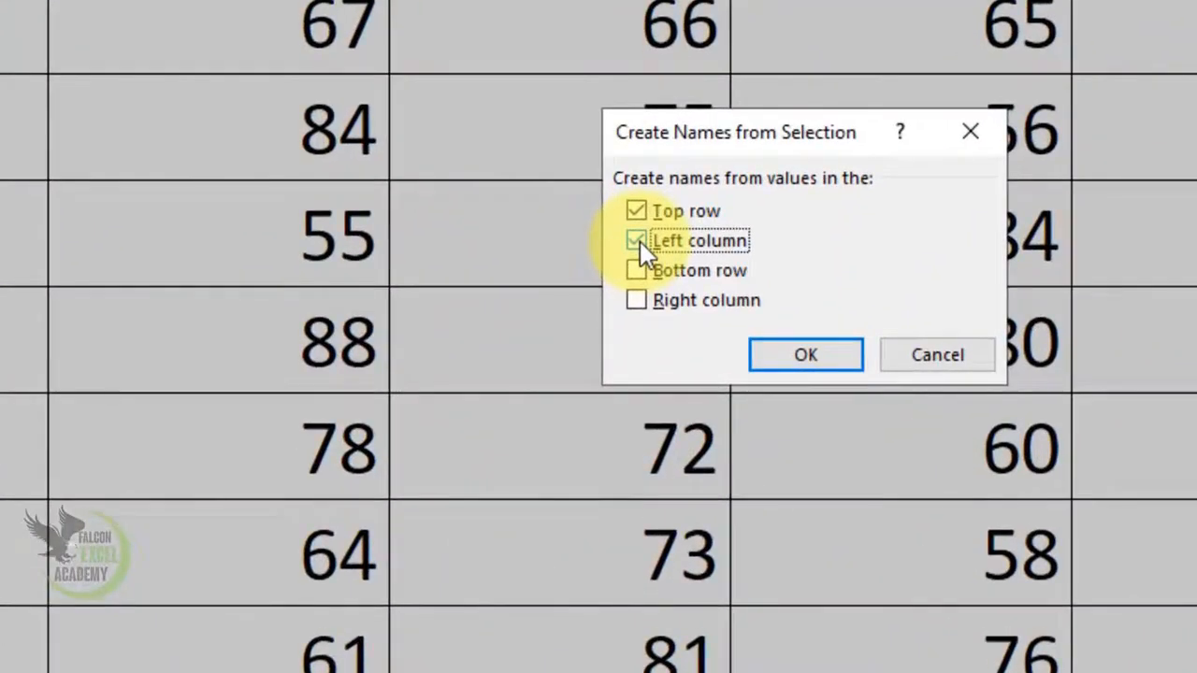
pyautogui.click(639, 241)
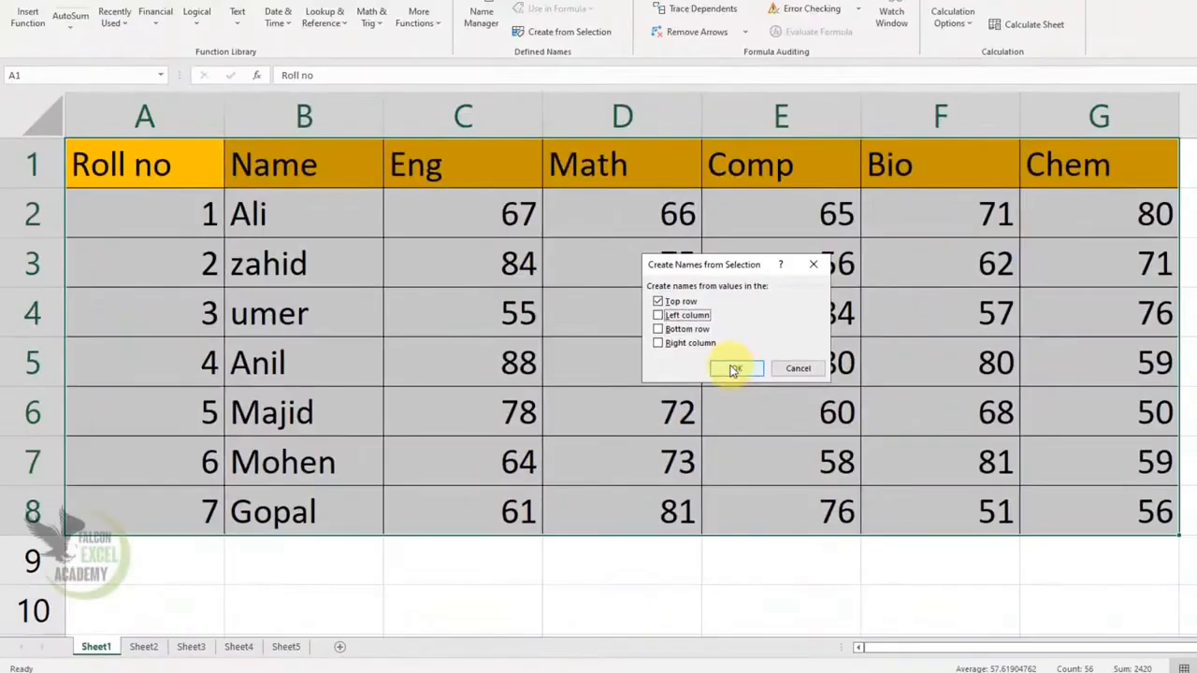
pyautogui.click(777, 358)
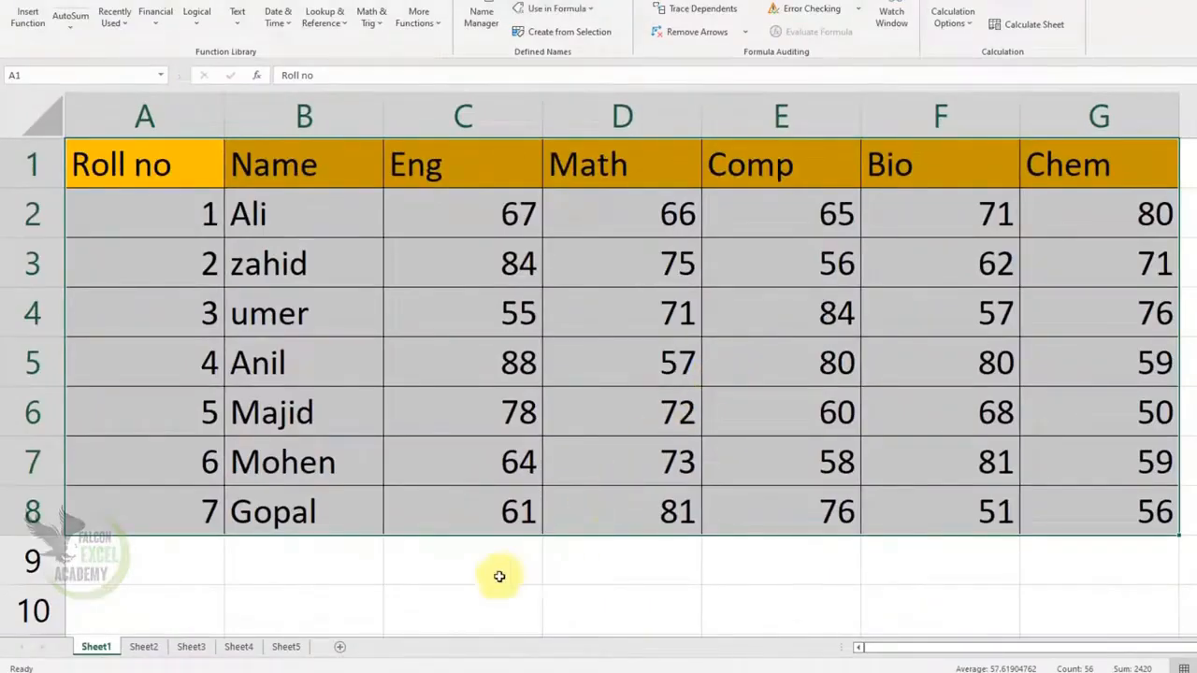
# Step: Check the names created from the header row in the Name Box and, from cell C9, in Use in Formula
pyautogui.click(593, 560)
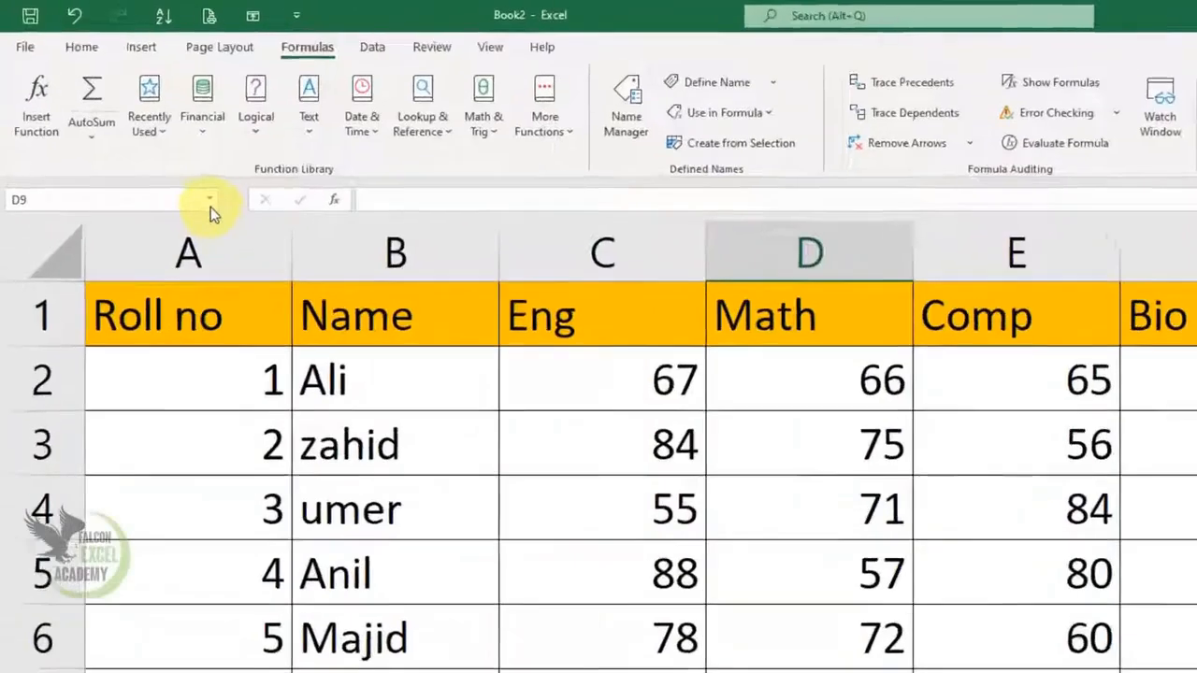
pyautogui.click(210, 201)
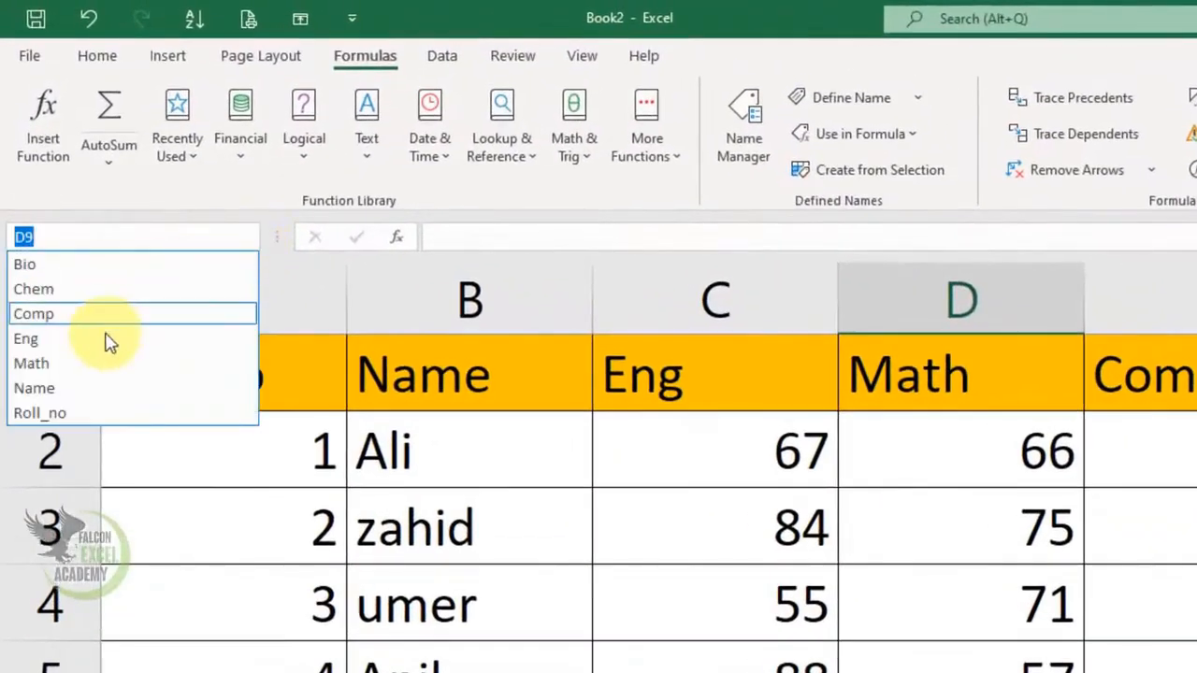
pyautogui.click(199, 195)
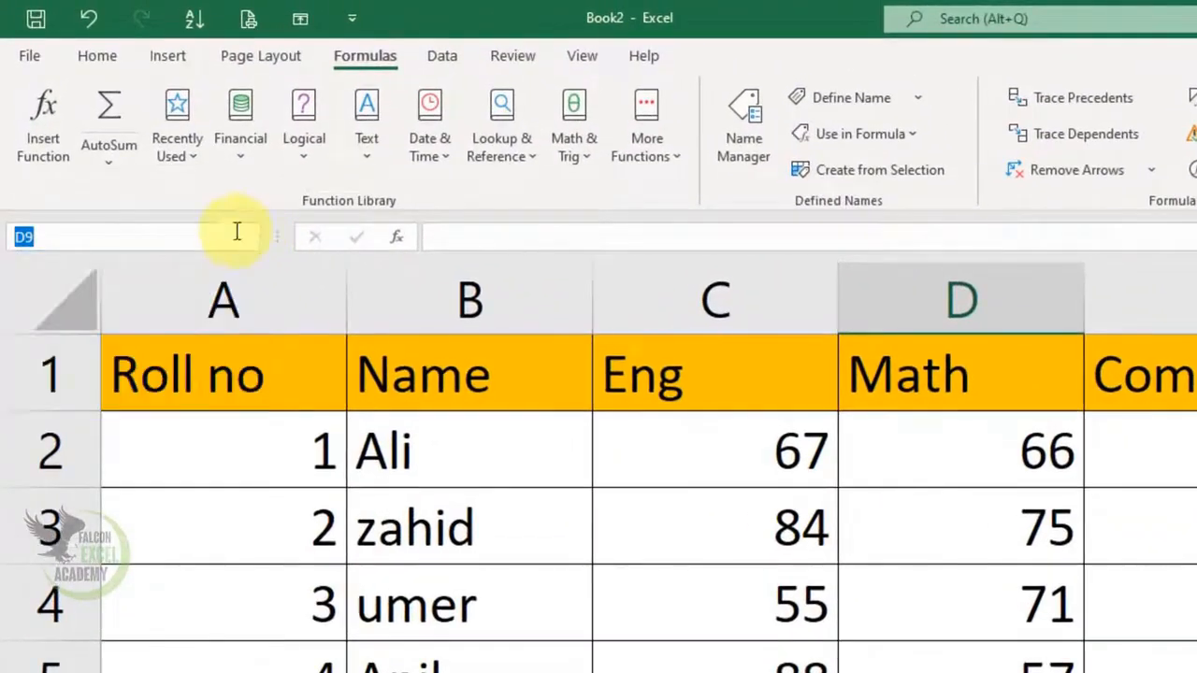
pyautogui.write('C9')
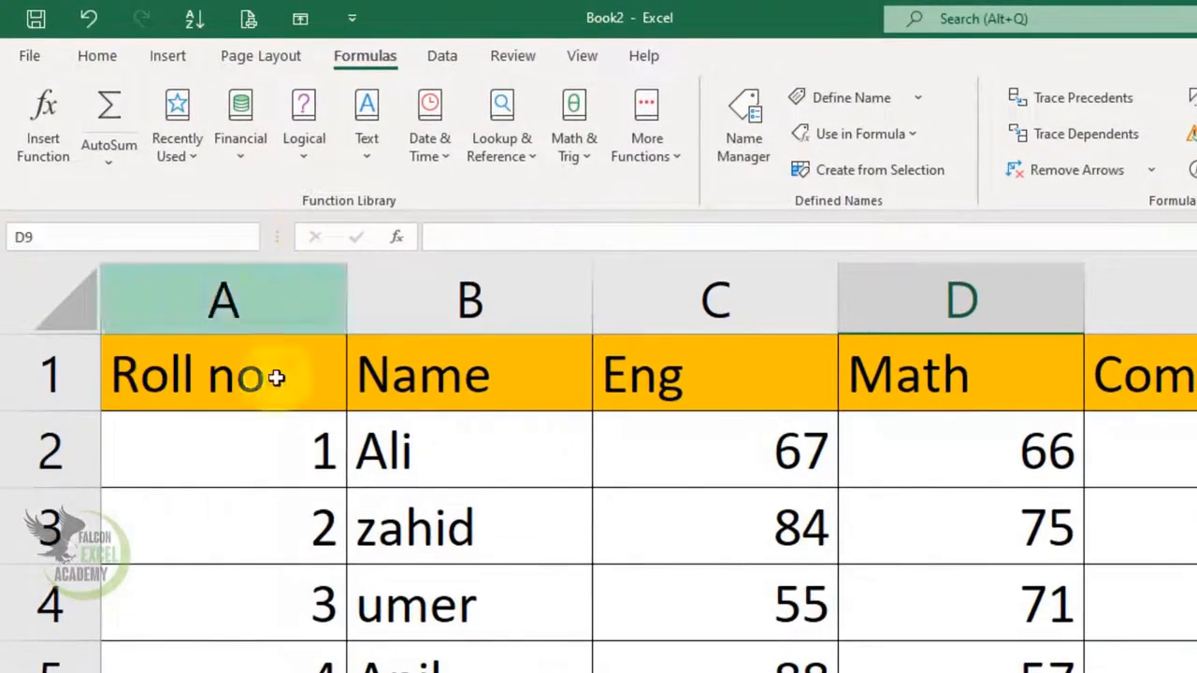
pyautogui.press('Return')
pyautogui.click(250, 240)
pyautogui.click(252, 240)
pyautogui.click(920, 143)
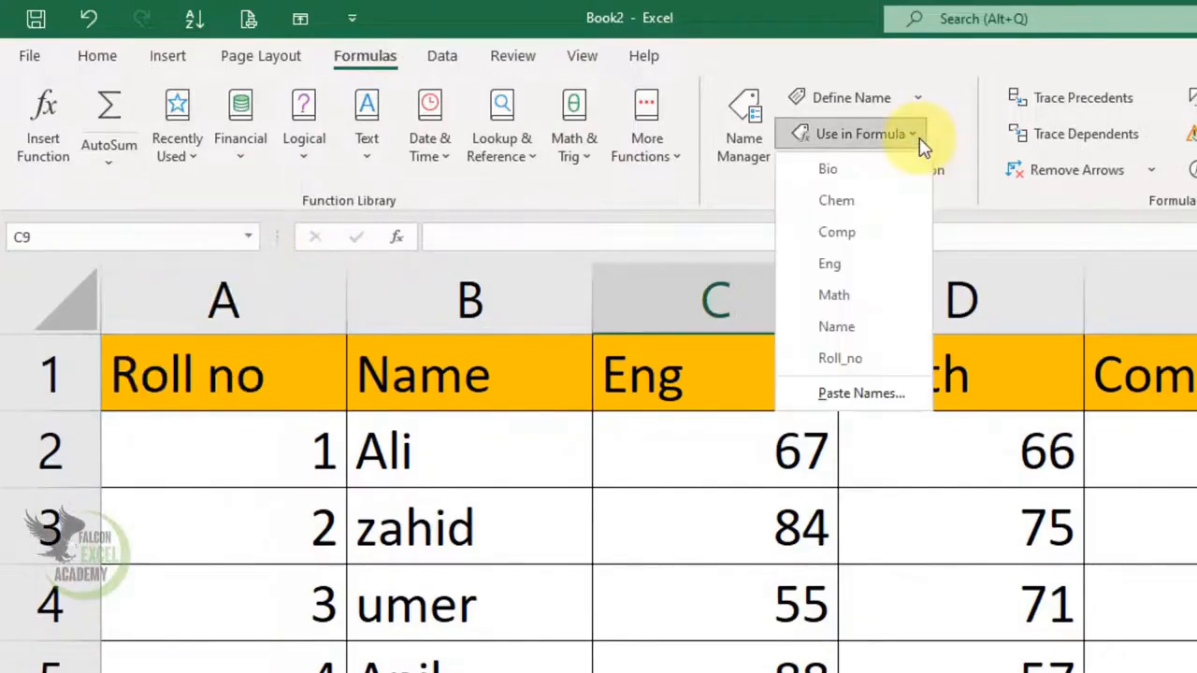
# Step: Sum the English marks in cell C9 with =SUM(Eng), inserting the defined name through Use in Formula
pyautogui.click(921, 143)
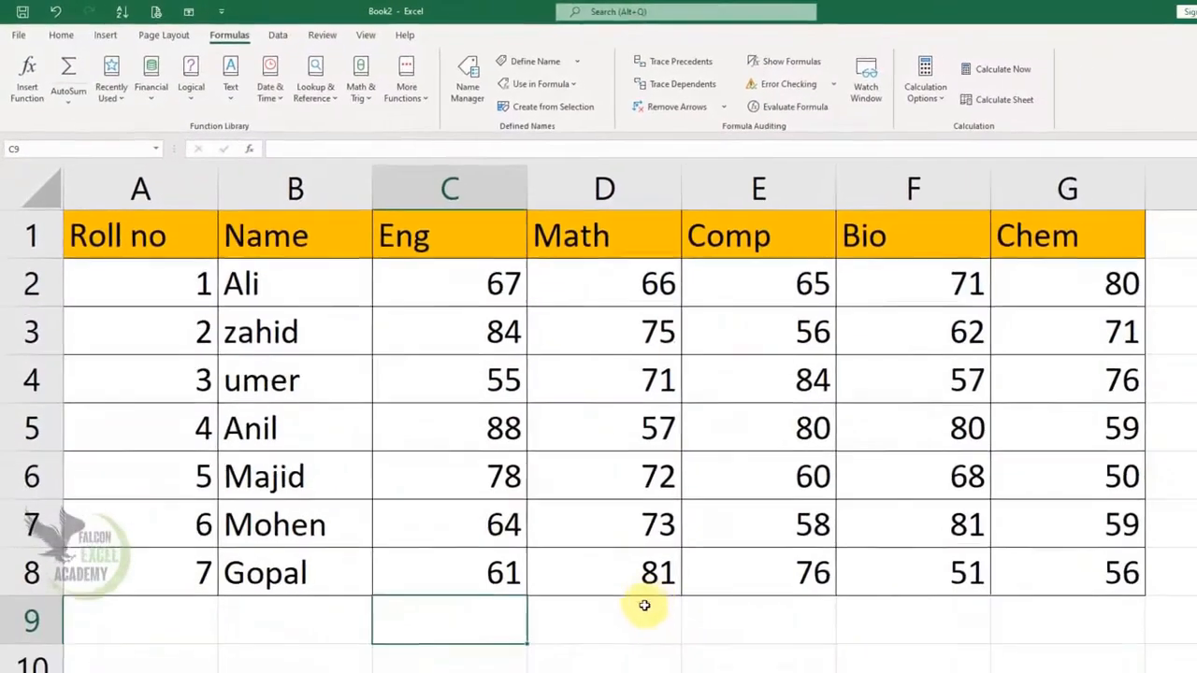
pyautogui.write('=sum')
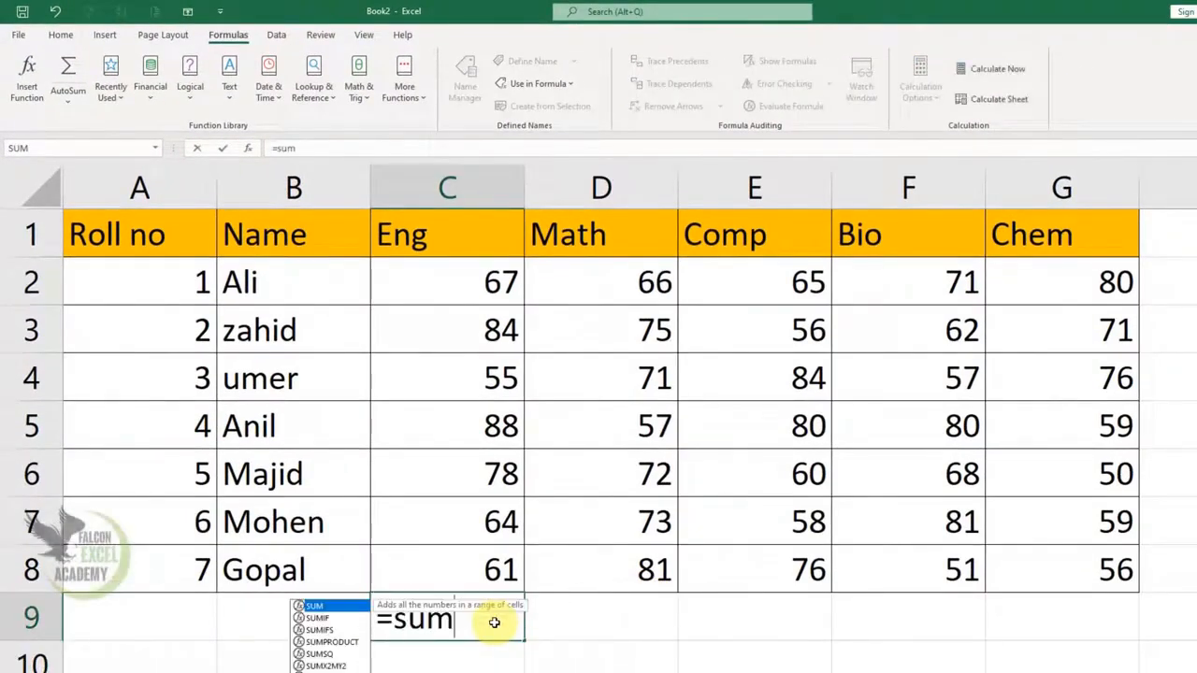
pyautogui.press('Tab')
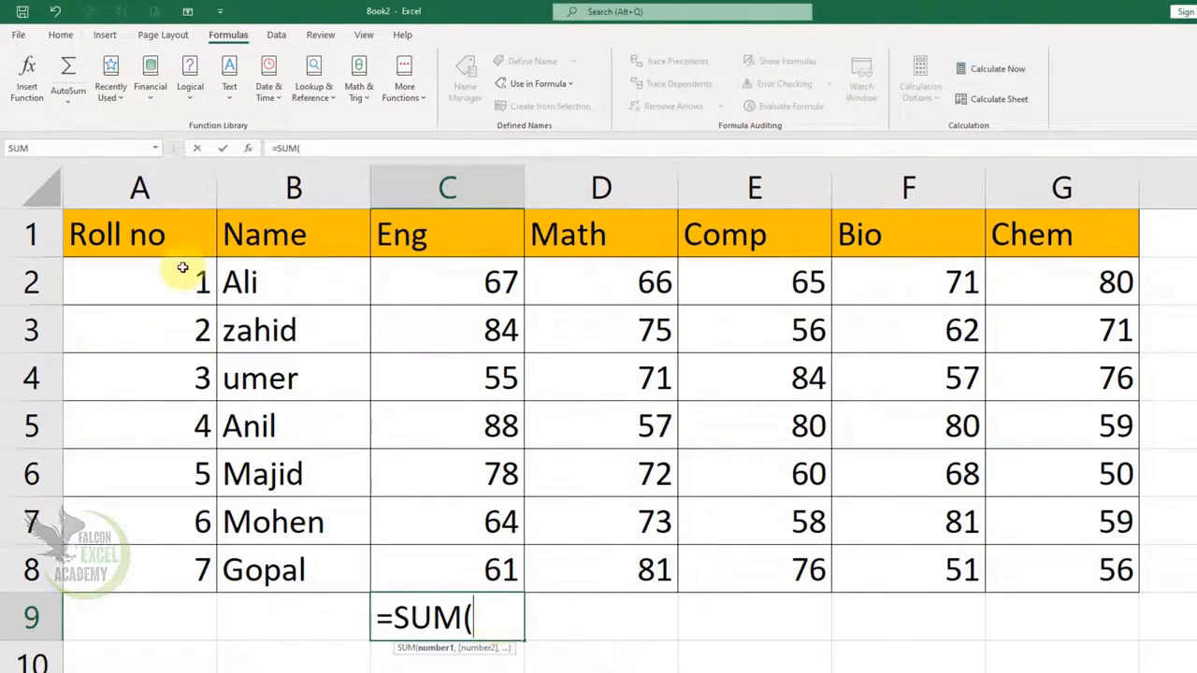
pyautogui.click(156, 148)
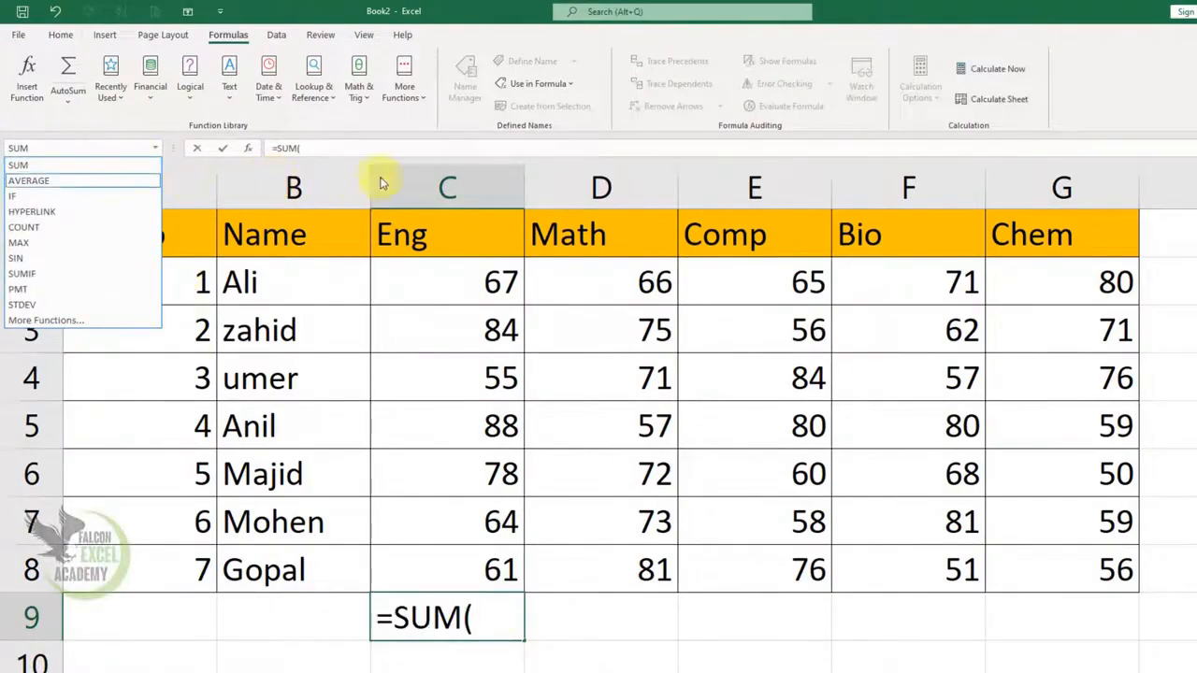
pyautogui.click(503, 150)
pyautogui.click(572, 84)
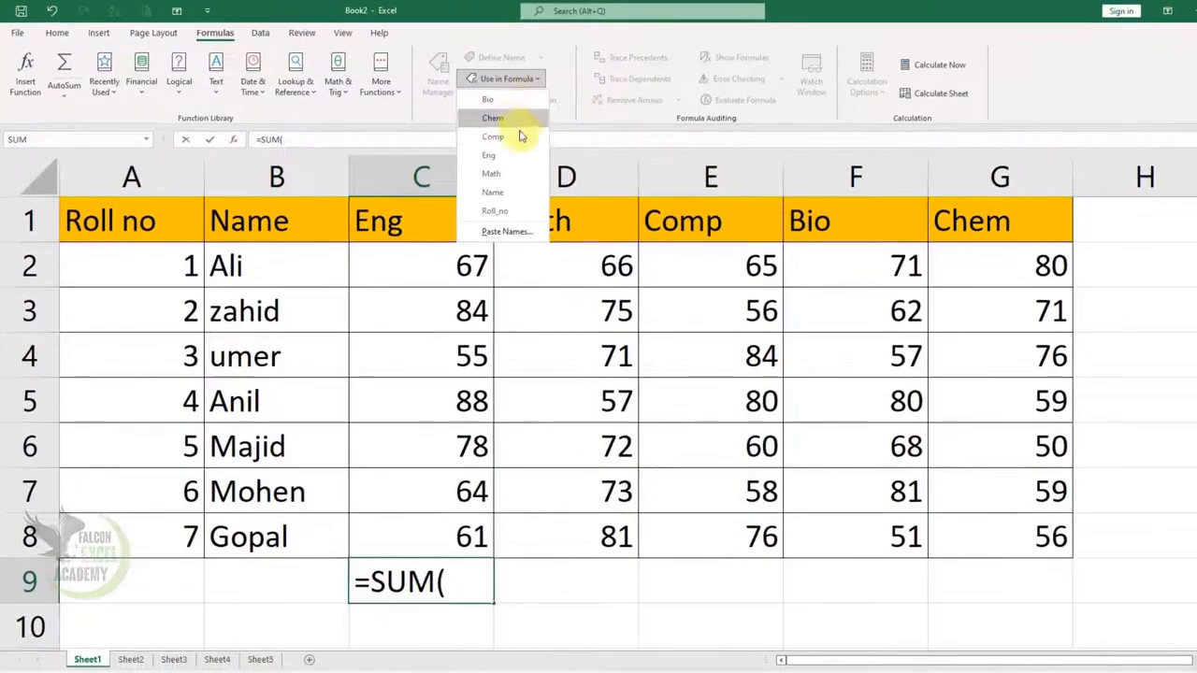
pyautogui.click(517, 155)
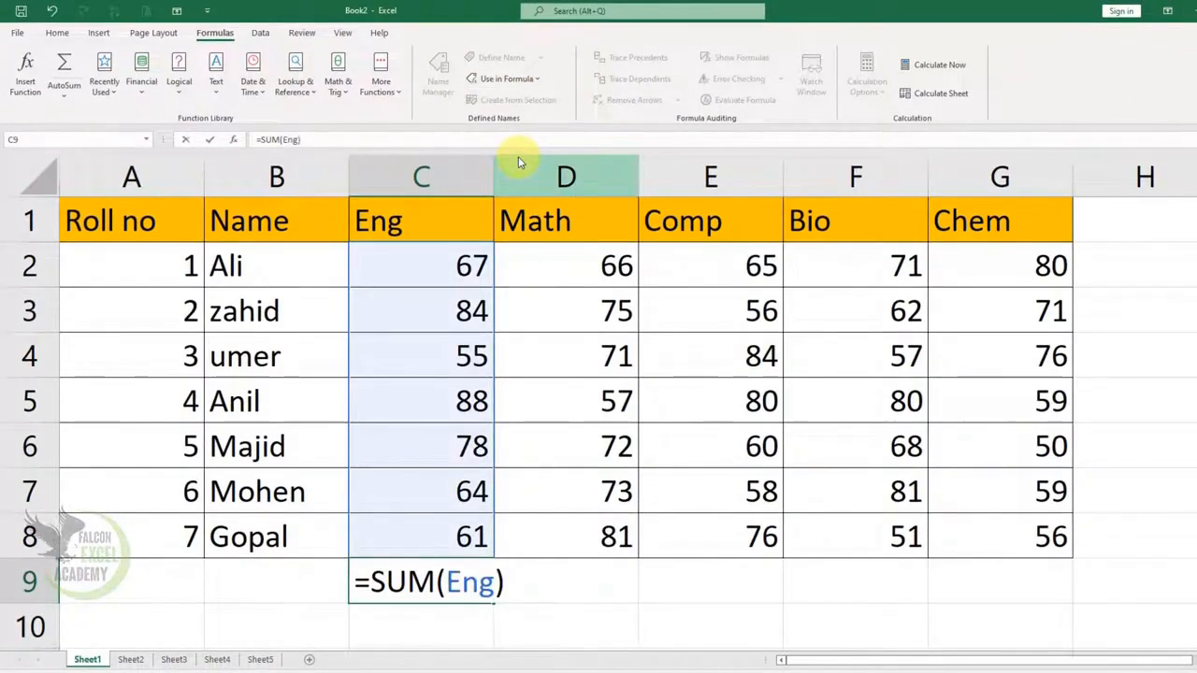
pyautogui.press('Return')
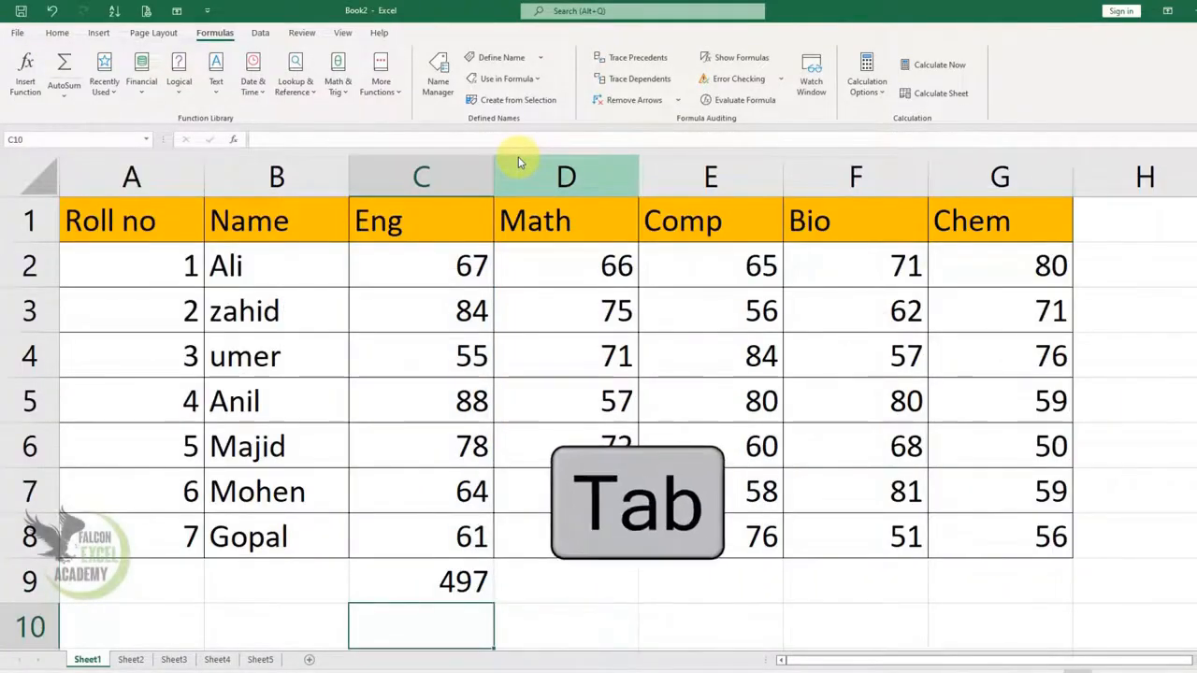
# Step: Check which cells the defined names Comp, Name and Chem cover by jumping to each range from the Name Box
pyautogui.click(146, 139)
pyautogui.click(116, 189)
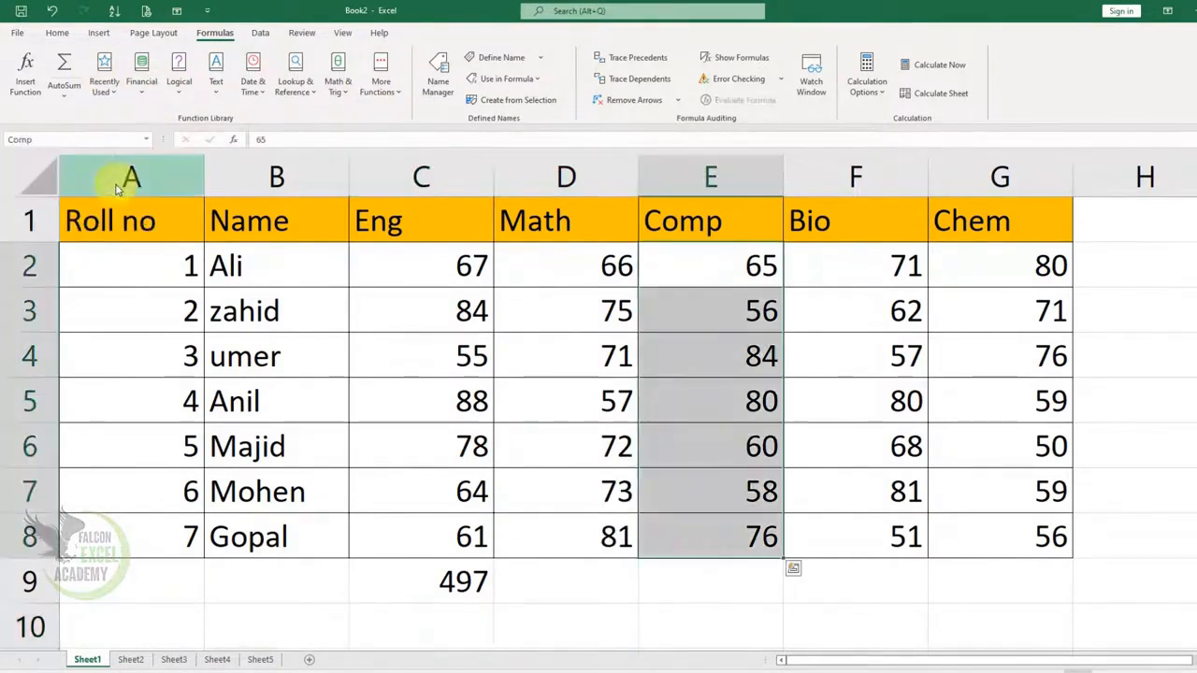
pyautogui.click(534, 584)
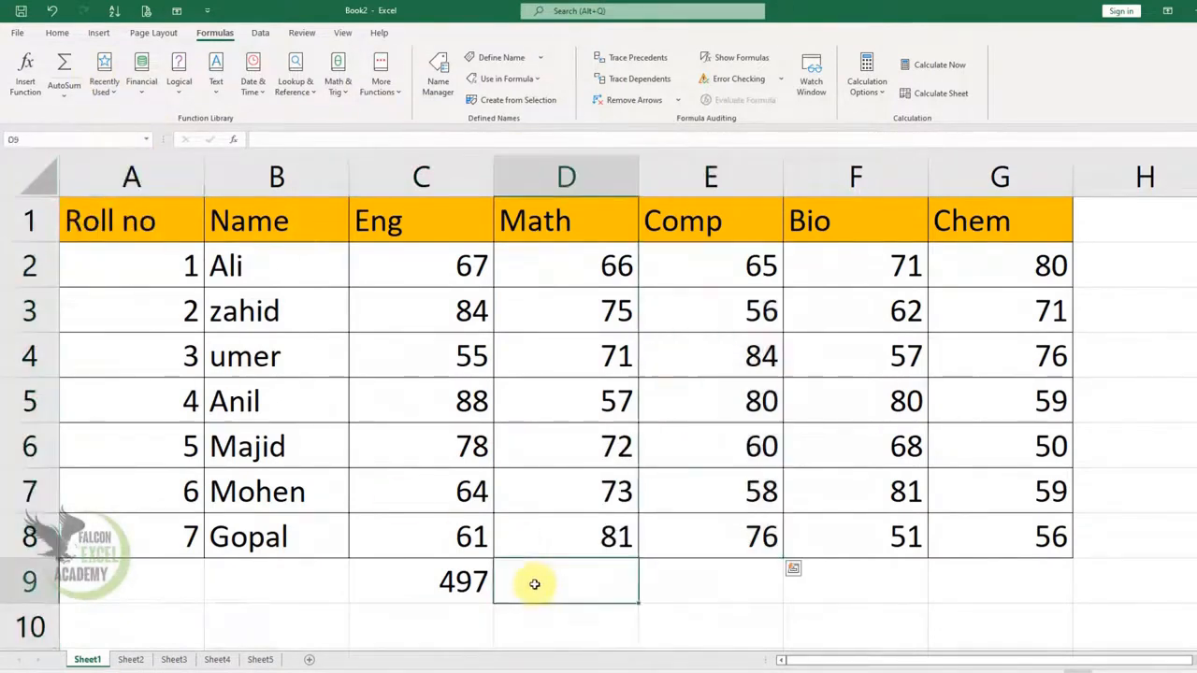
pyautogui.click(146, 139)
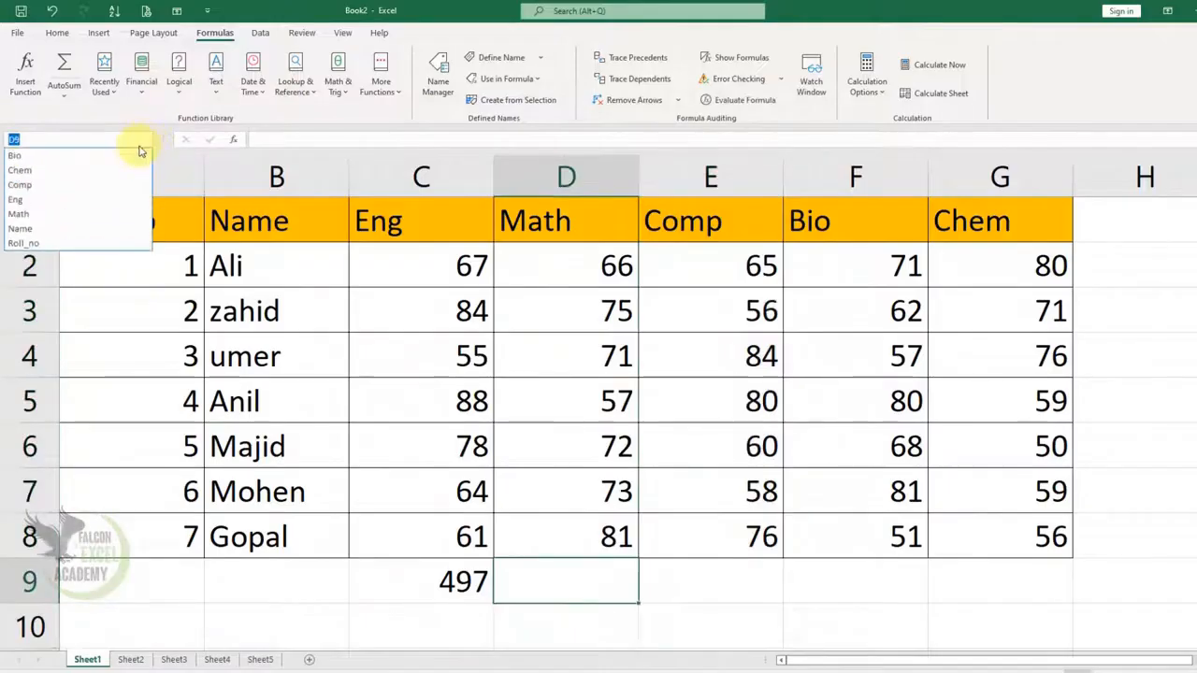
pyautogui.click(58, 230)
pyautogui.click(387, 617)
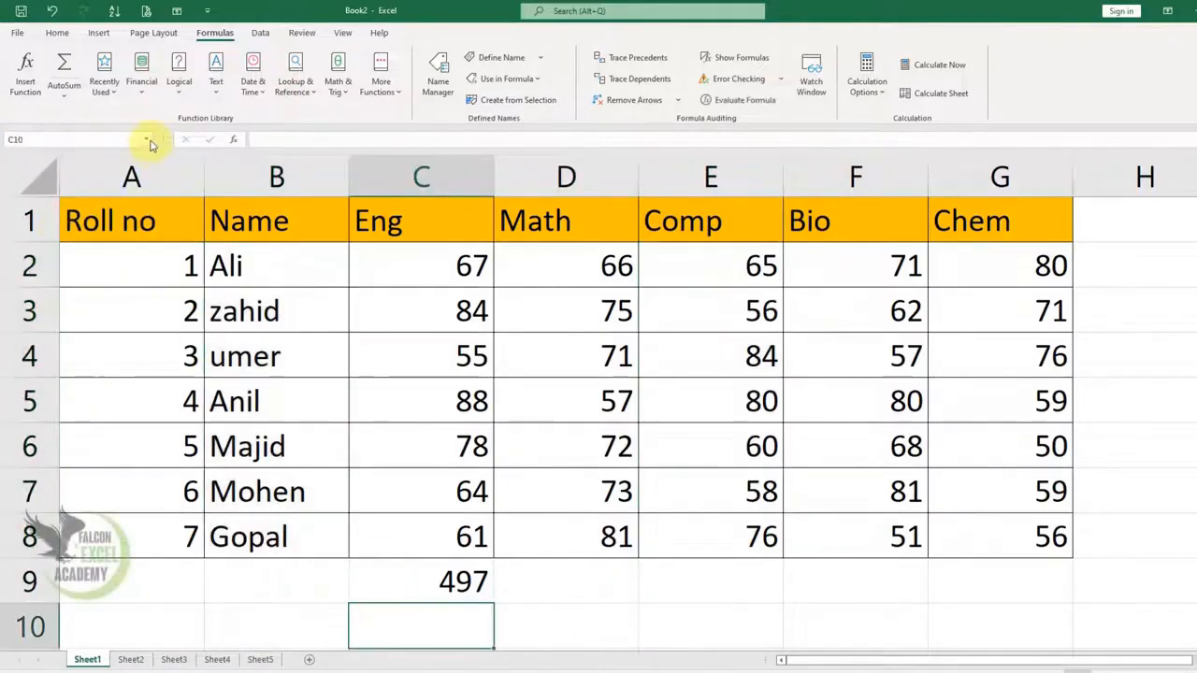
pyautogui.click(145, 140)
pyautogui.click(19, 170)
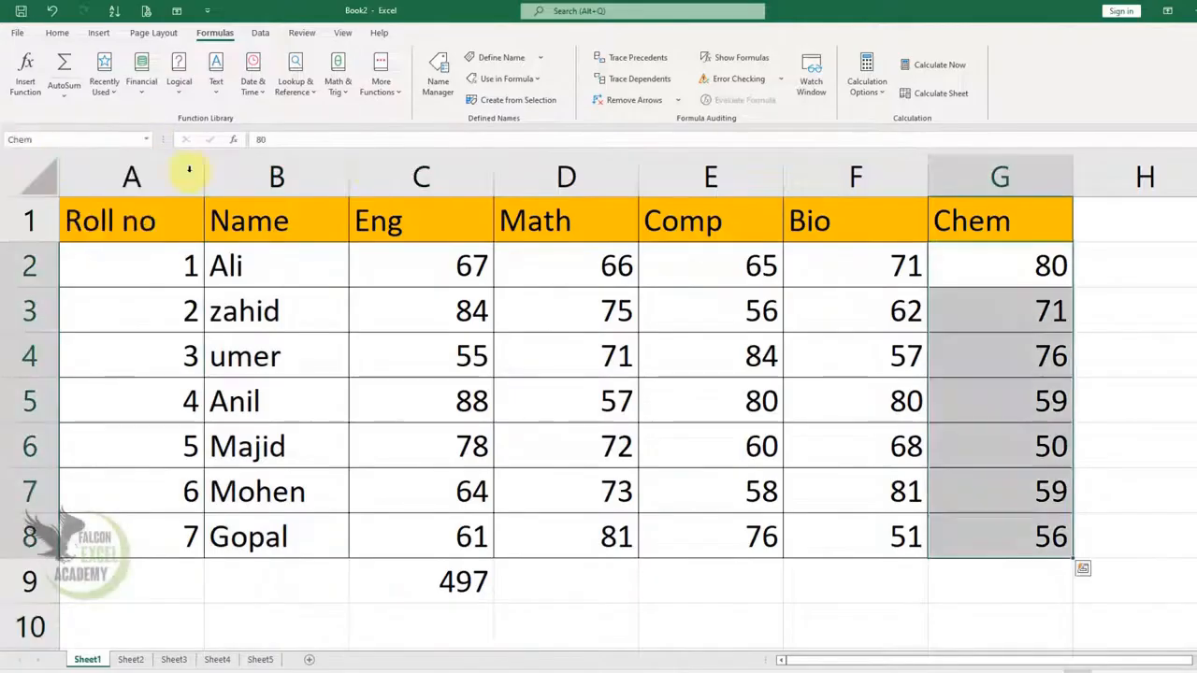